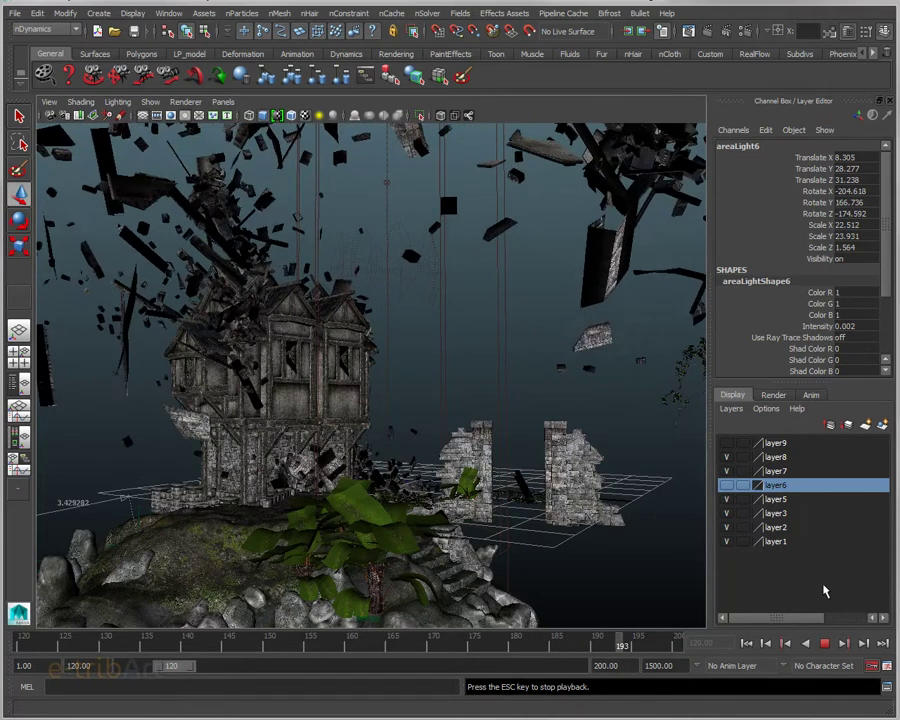
- Stop the collapsing-house playback
click(826, 645)
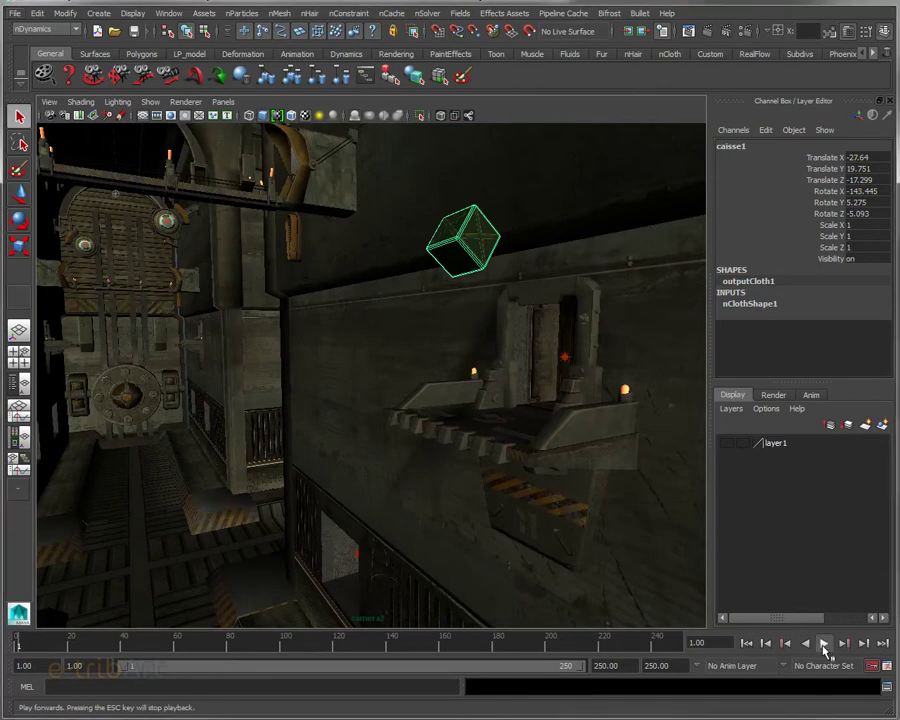
- Play the crate drop until it lands, then rewind to frame 1
click(824, 646)
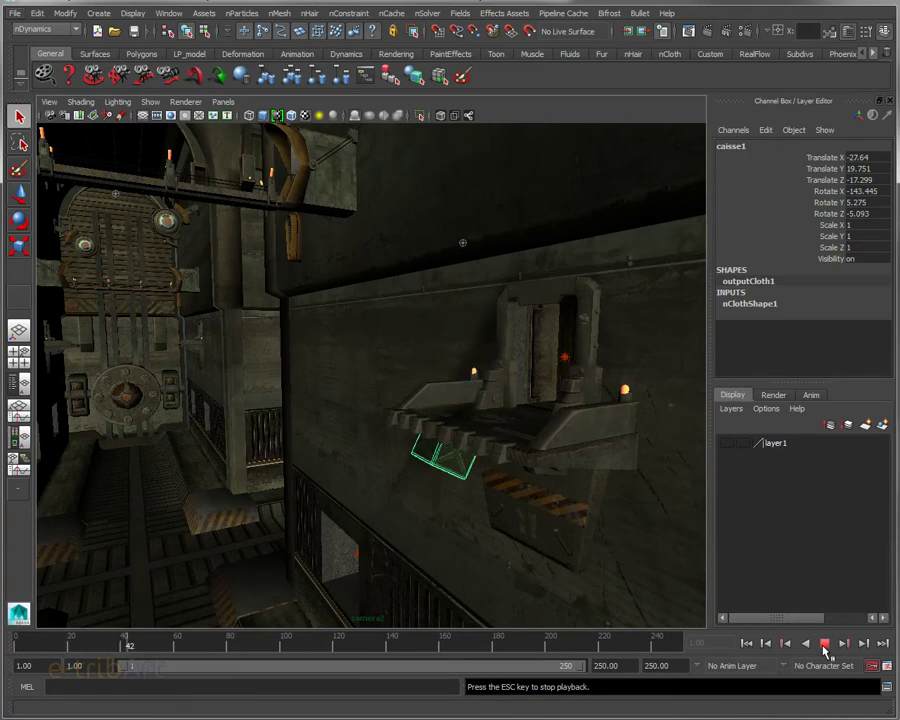
click(824, 645)
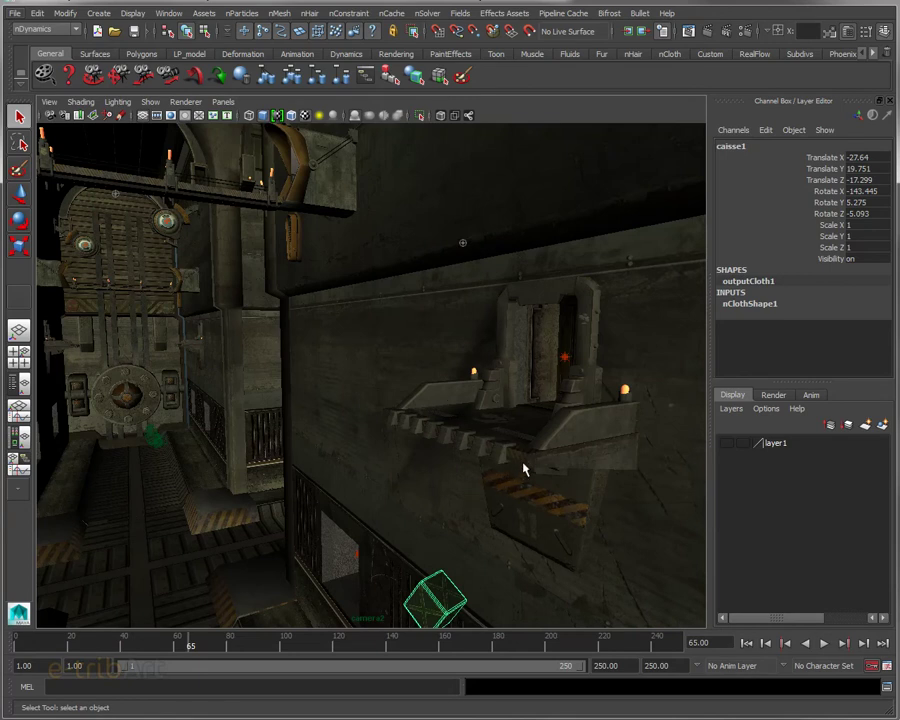
click(747, 643)
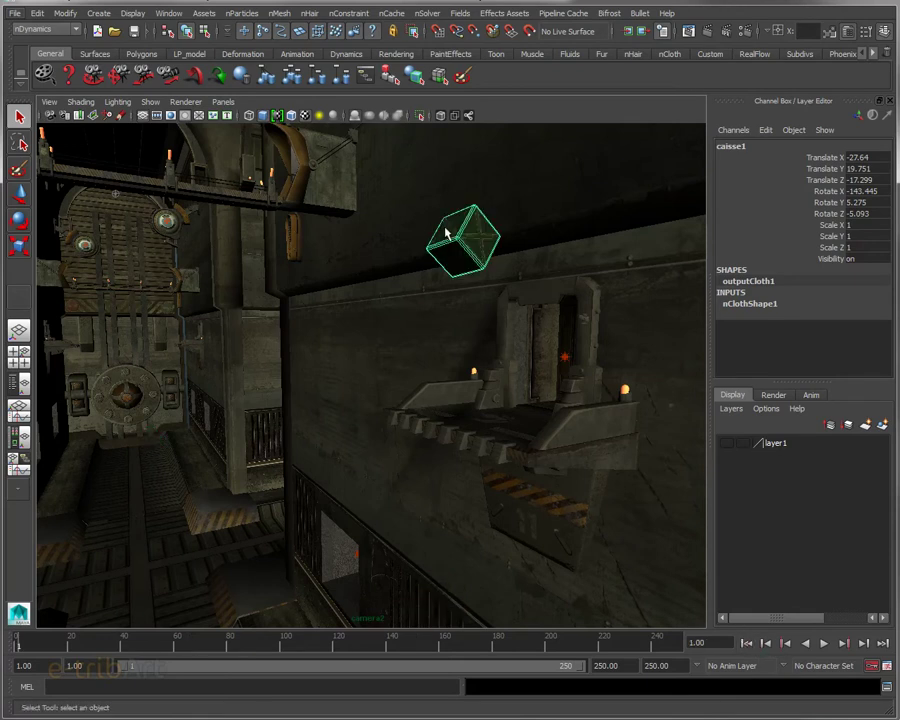
- Select hall_ouest, then caisse1, and replay the crate simulation back to frame 1
click(279, 13)
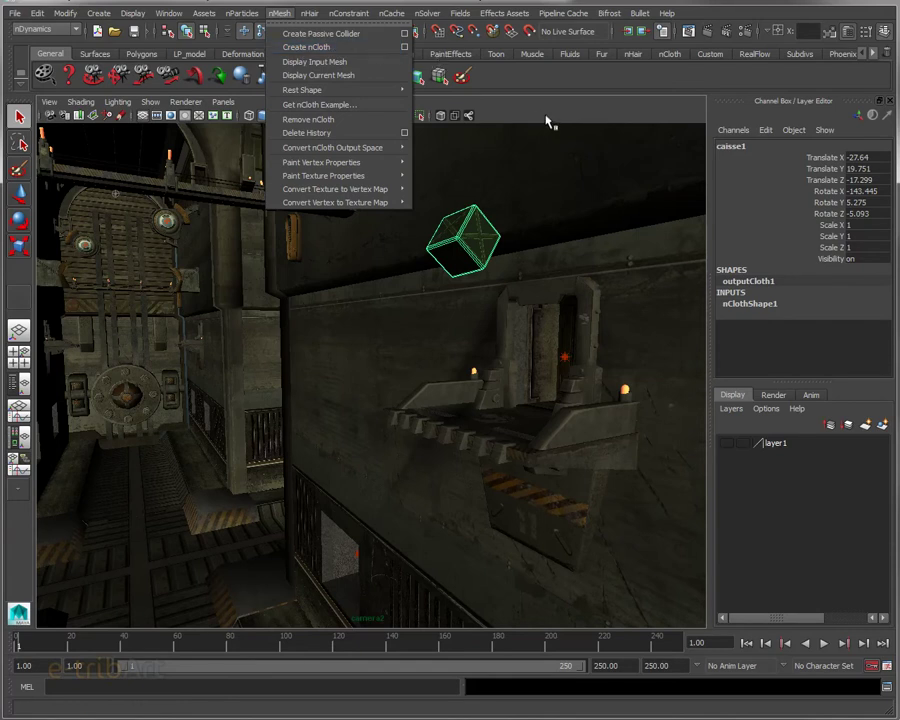
click(422, 220)
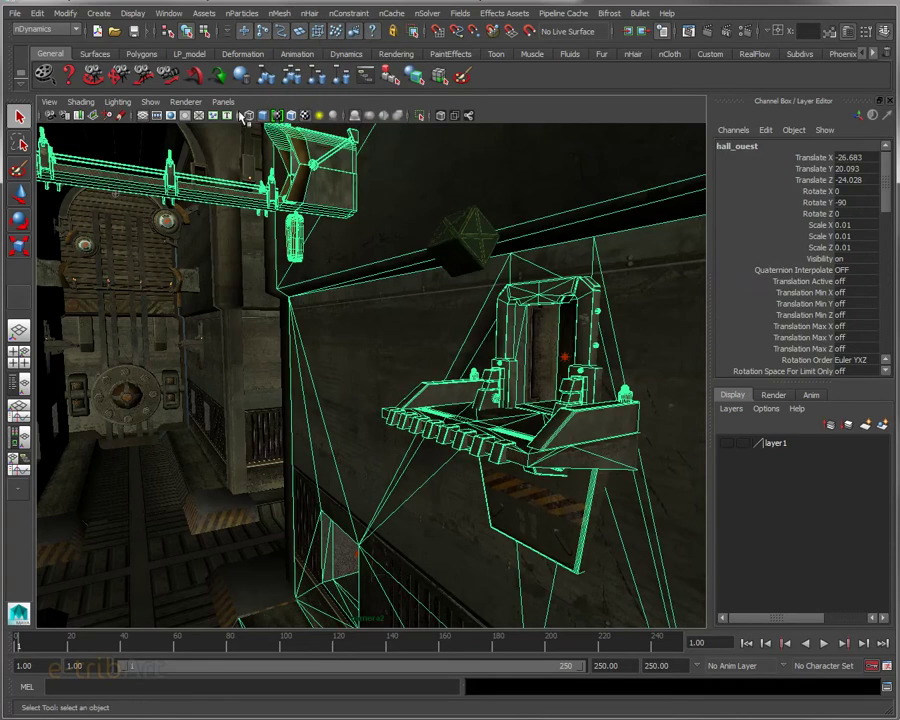
click(274, 14)
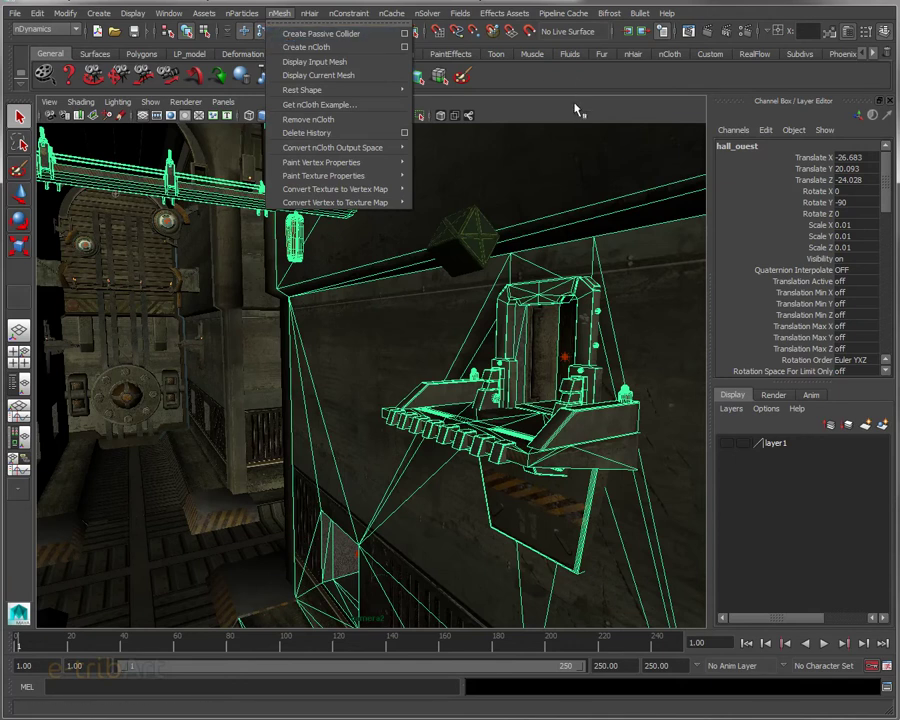
click(405, 79)
click(462, 255)
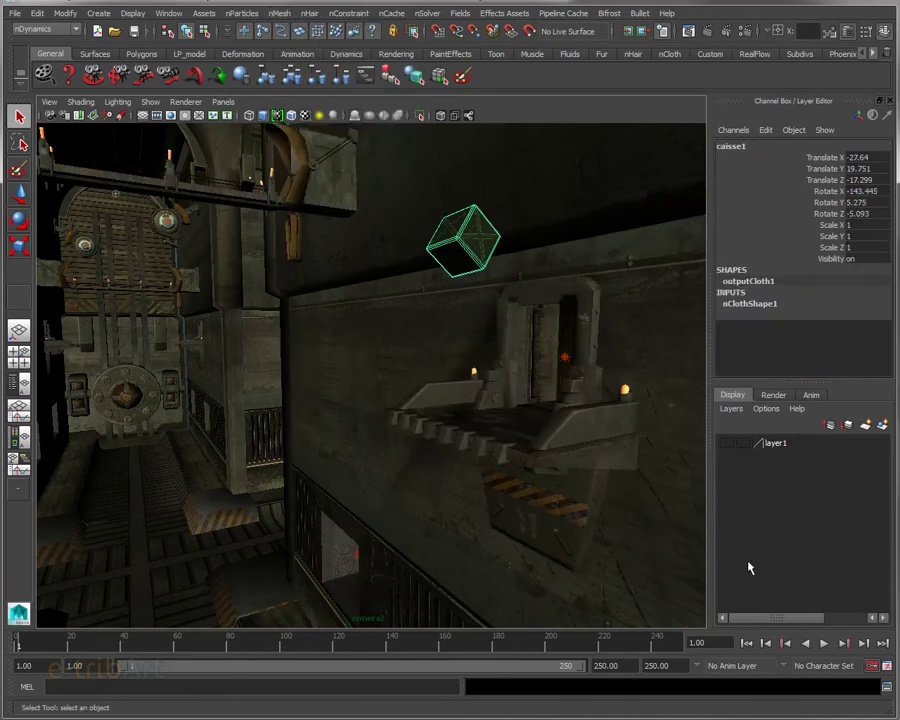
click(824, 645)
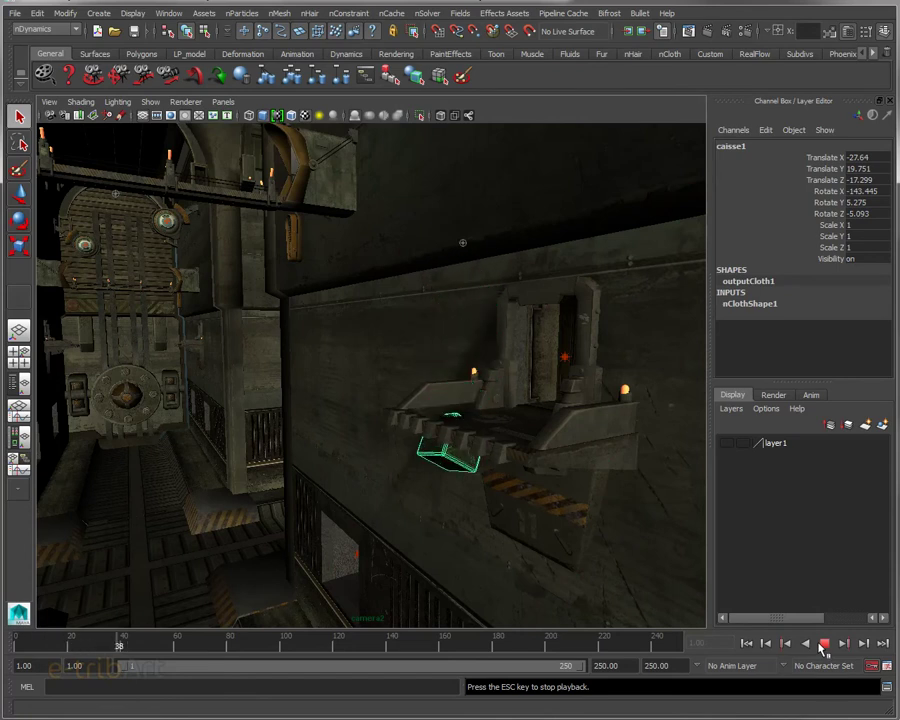
click(824, 645)
- Replay from frame 1, pausing when the crate lands and again as it falls off, then rewind
click(746, 643)
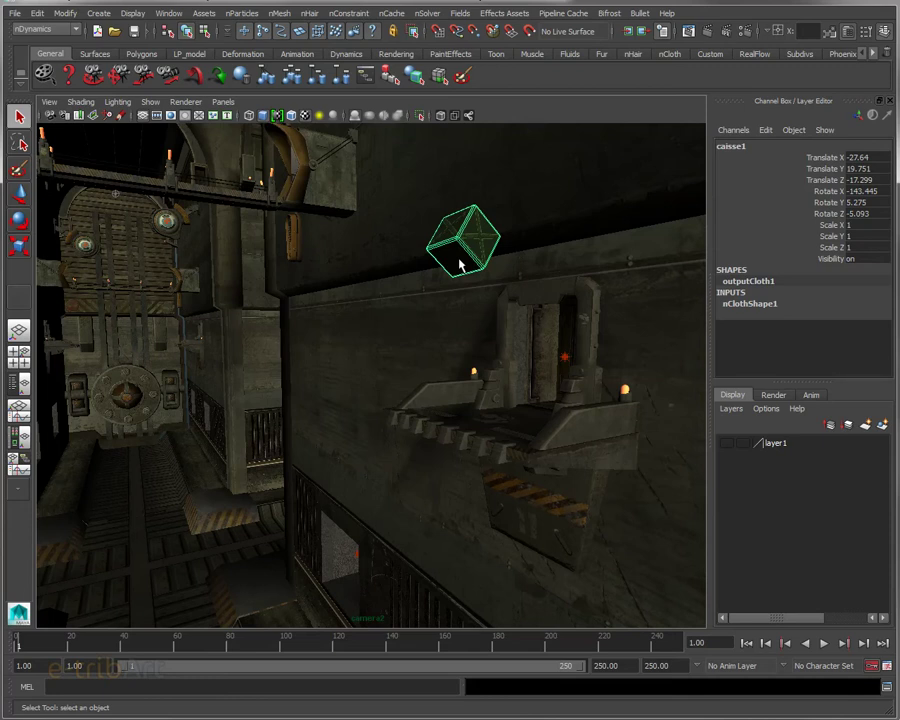
click(825, 644)
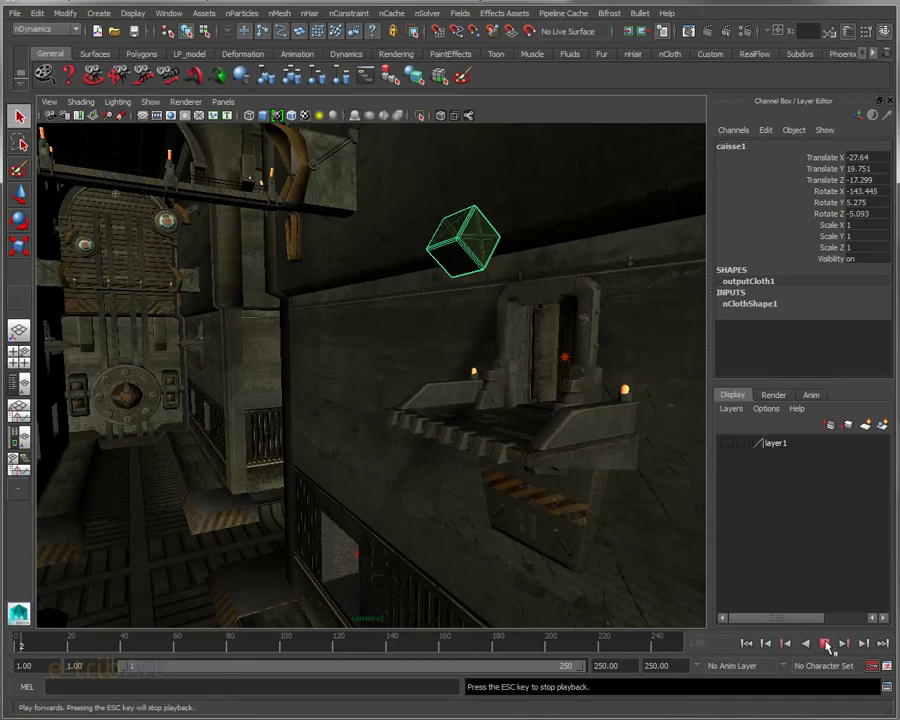
click(825, 645)
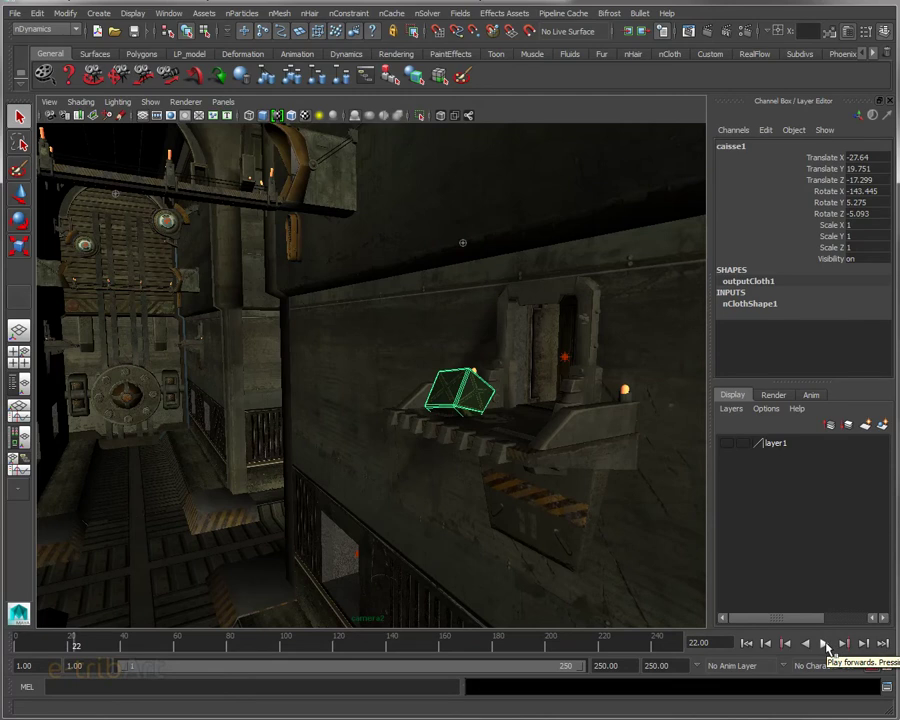
click(825, 645)
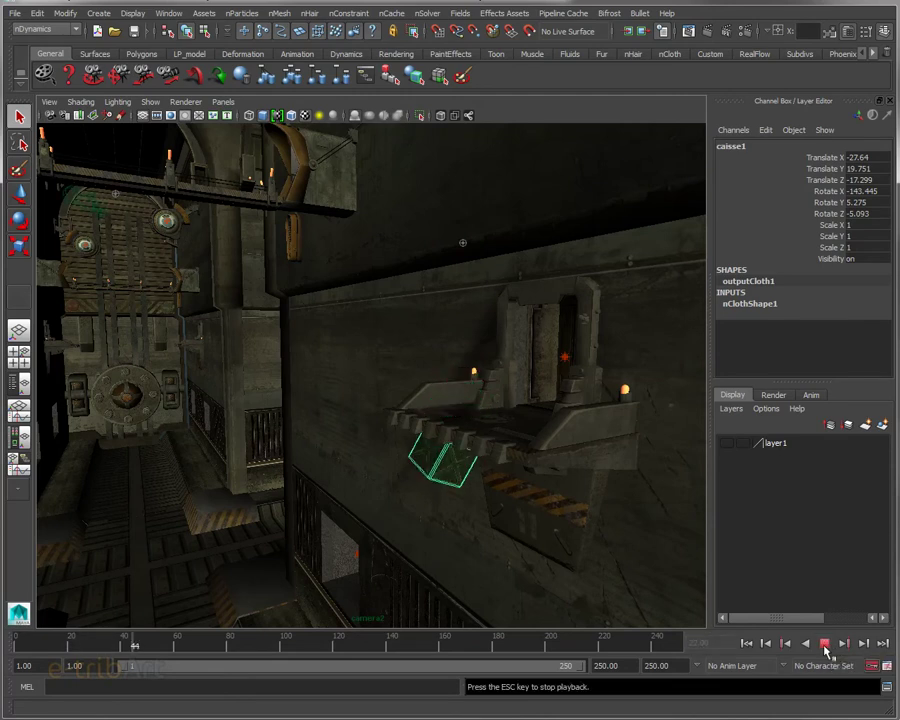
click(824, 646)
click(746, 643)
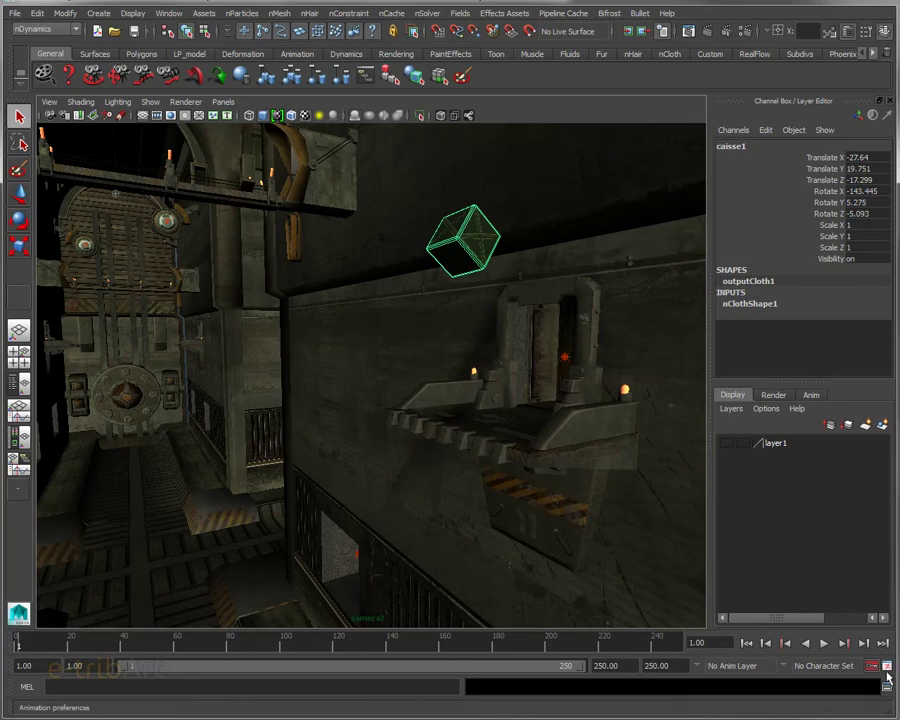
- Set Time Slider 'Playback by' to 0.2 in Animation Preferences and save the preferences
click(886, 675)
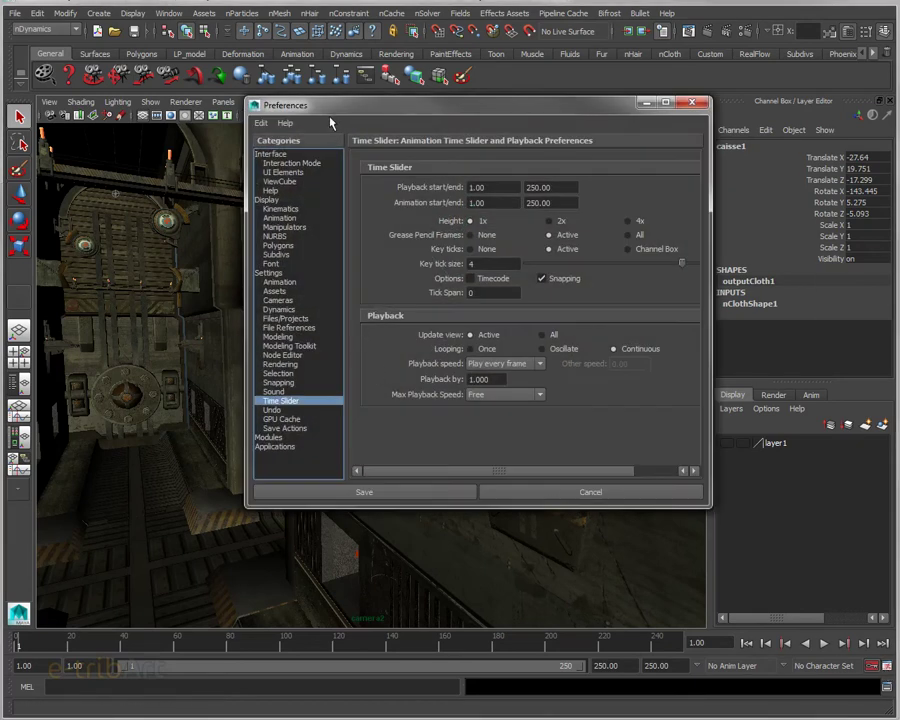
drag(484, 381, 436, 385)
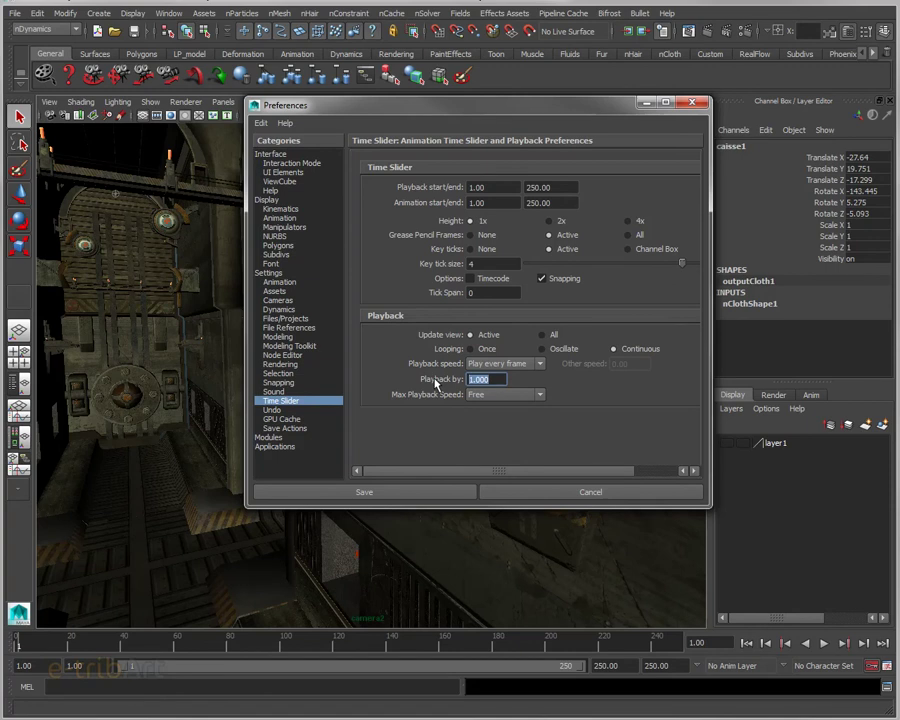
text(0.2)
key(Return)
drag(553, 112, 350, 96)
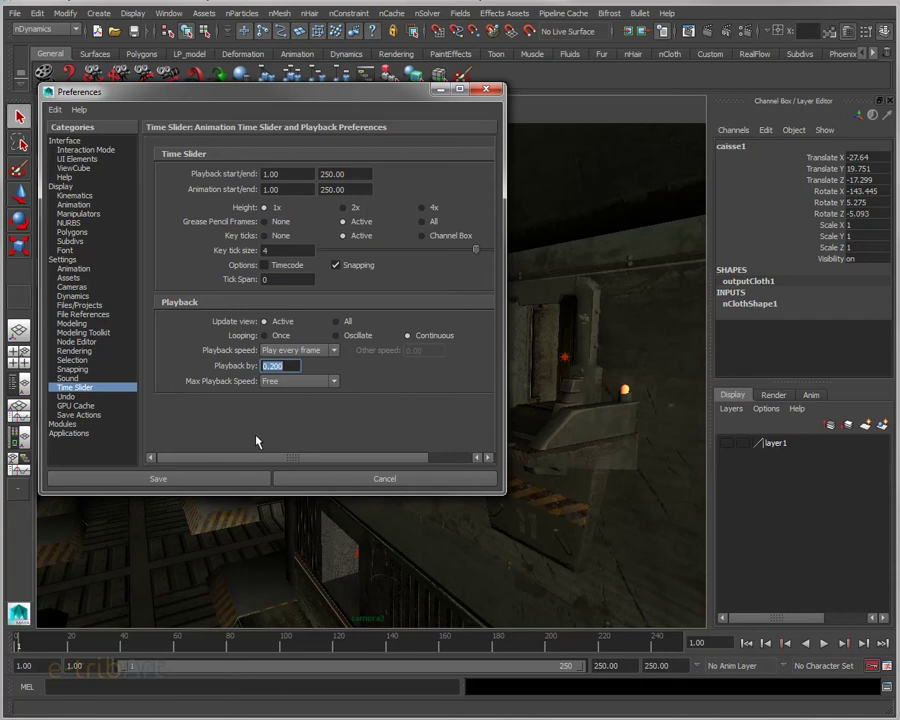
click(215, 479)
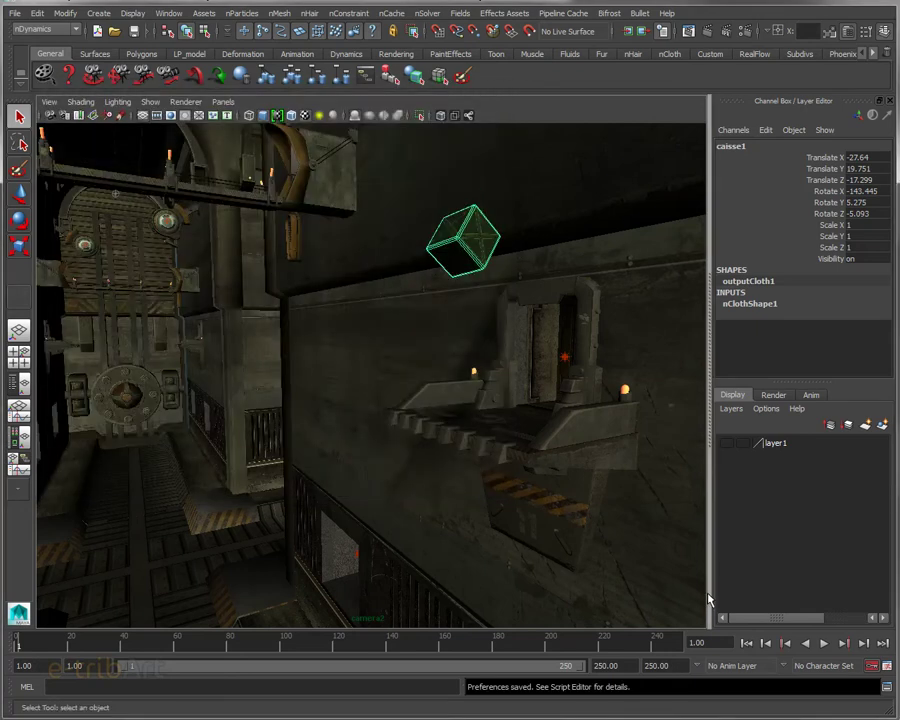
- Play at the 0.2 step and stop near frame 67 with the crate resting on the ledge
click(824, 644)
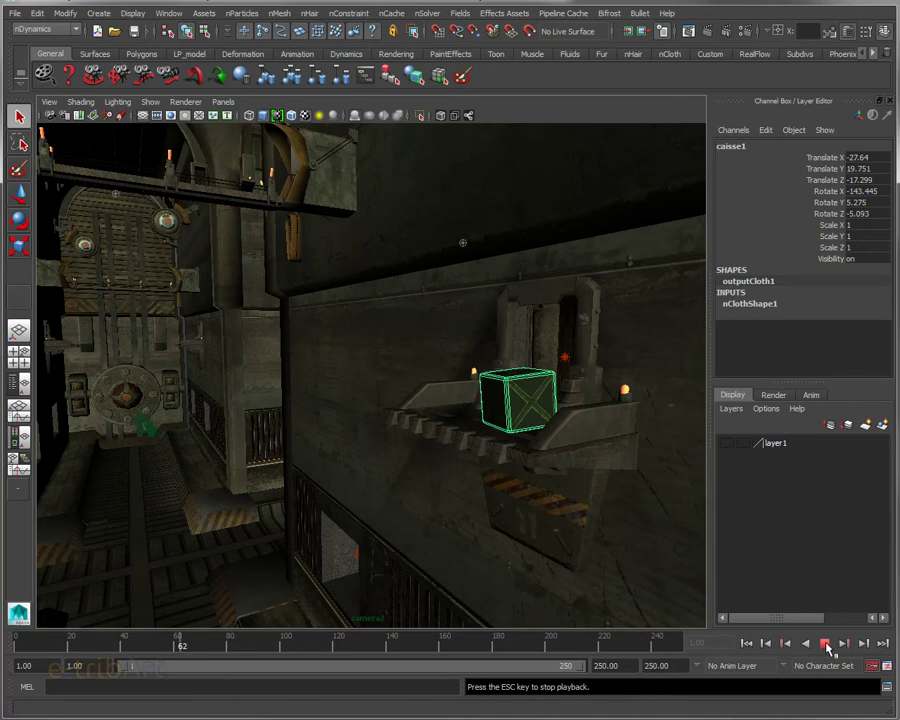
click(826, 645)
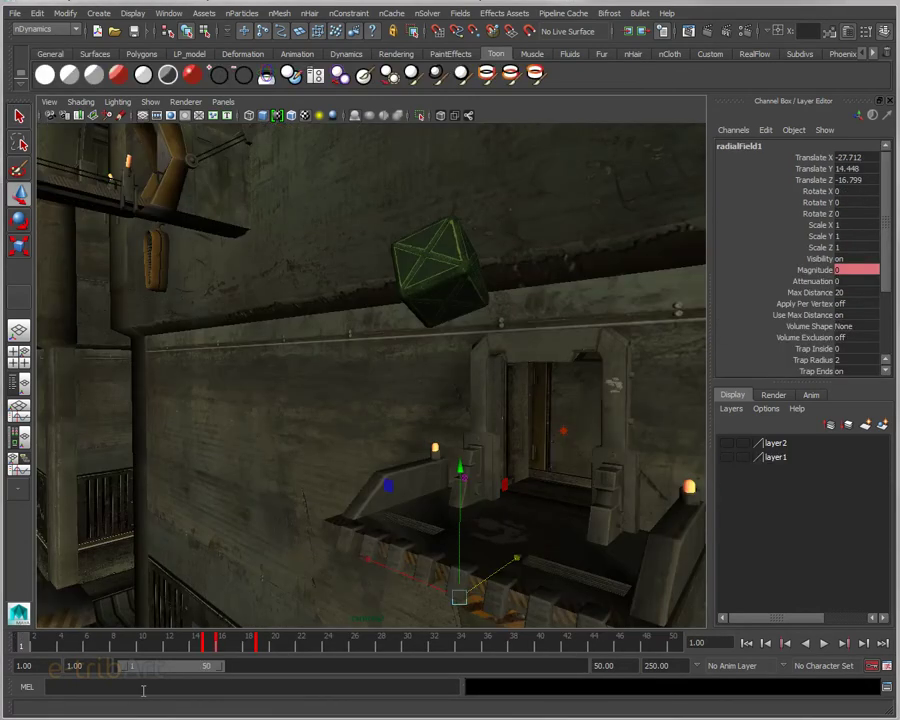
- Orbit around the ledge and doorway and select the caisse1 crate
mouse_move(475, 503)
alt+mouse_down()
mouse_move(456, 497)
mouse_move(466, 501)
alt+mouse_up()
alt+middle_drag(464, 501, 424, 492)
alt+drag(424, 492, 449, 482)
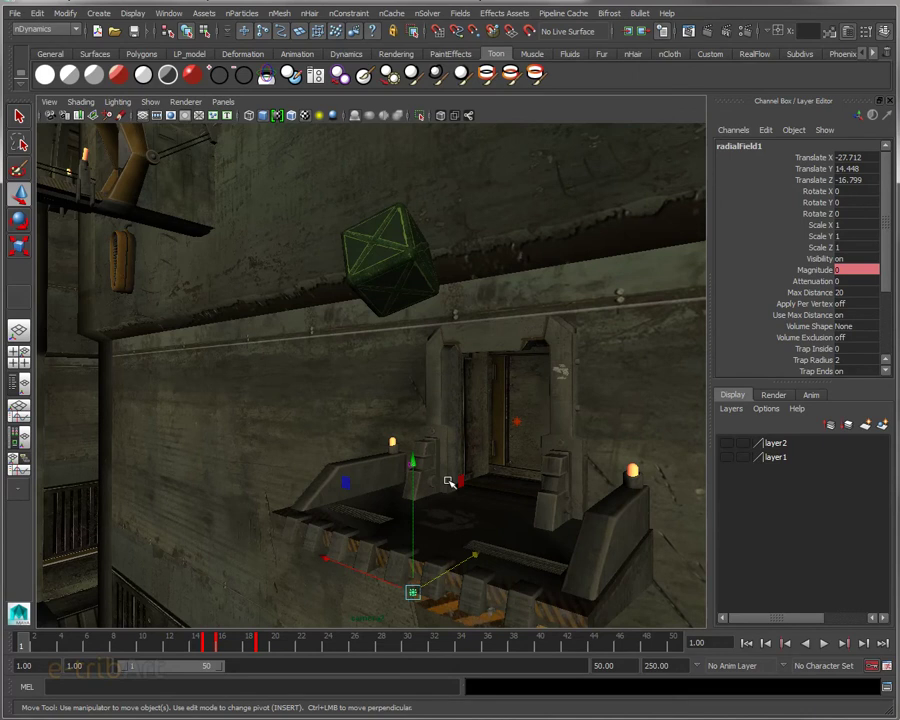
click(406, 264)
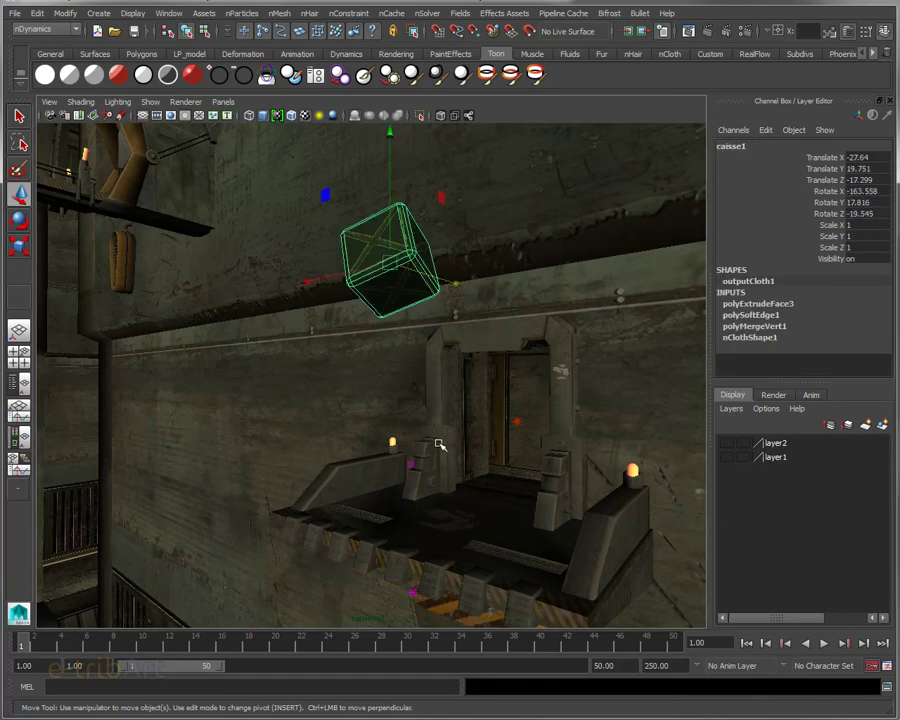
alt+drag(447, 446, 442, 442)
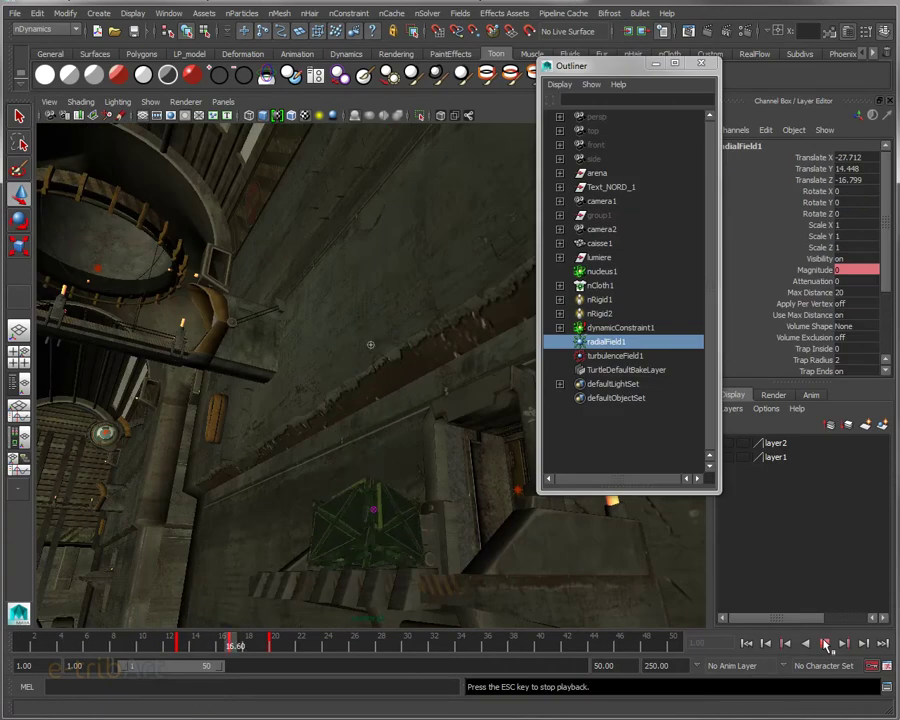
- Follow the crate pieces scattering up to frame 31, then start the particle stream playing
click(825, 645)
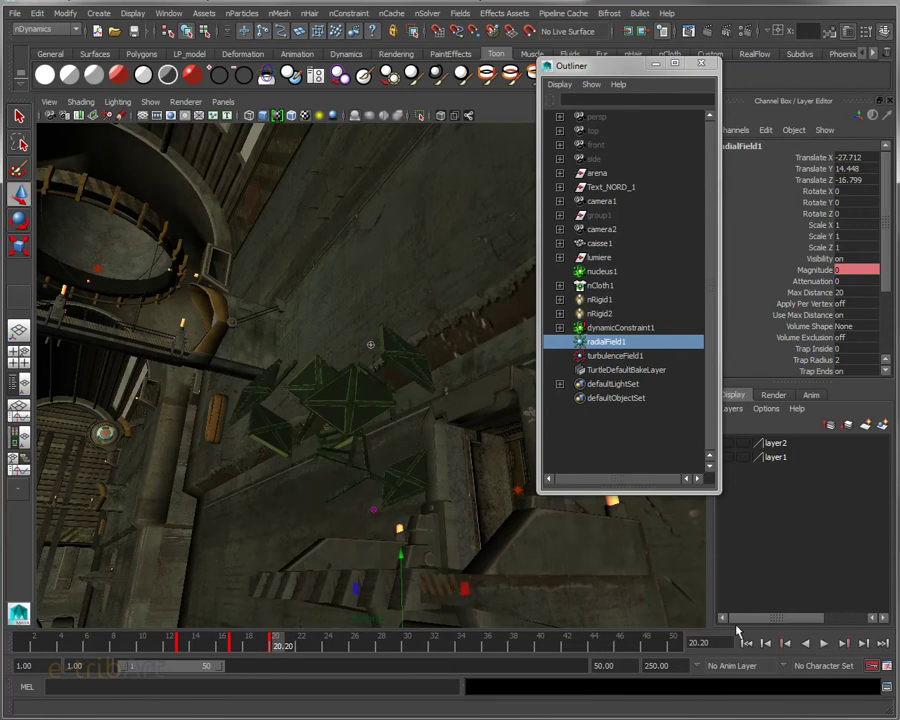
click(822, 645)
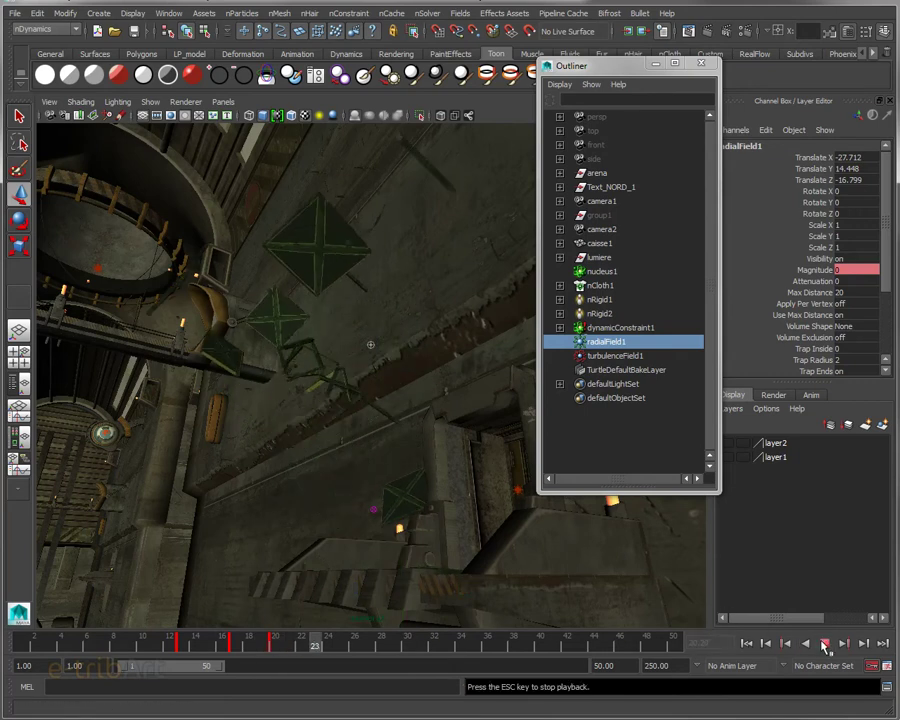
mouse_move(365, 425)
alt+mouse_down()
mouse_move(549, 446)
mouse_move(490, 496)
mouse_move(400, 490)
mouse_move(376, 434)
mouse_move(360, 421)
mouse_move(376, 424)
alt+mouse_up()
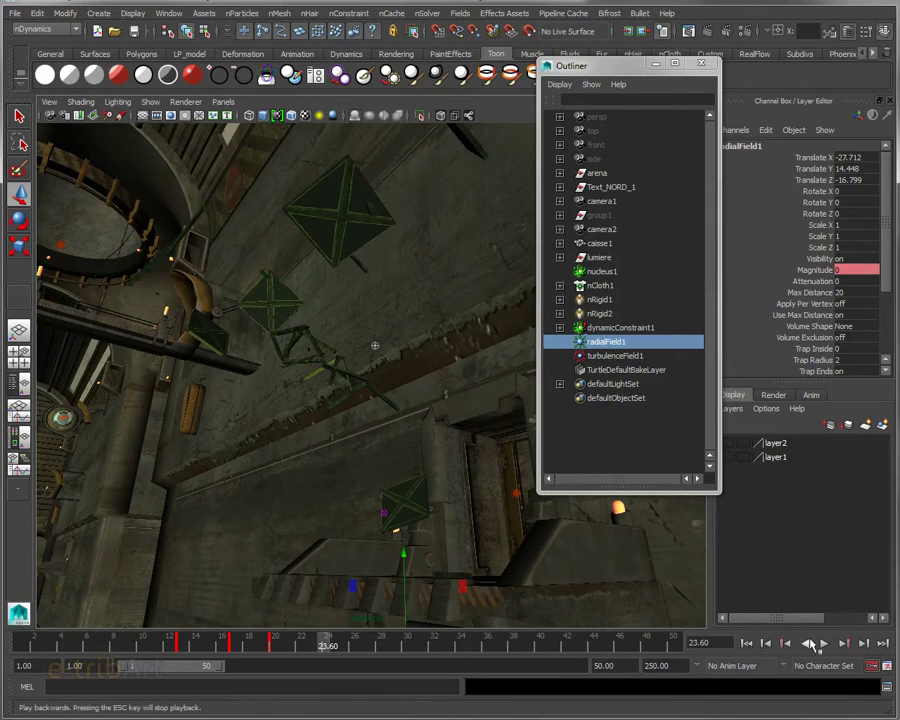
click(824, 644)
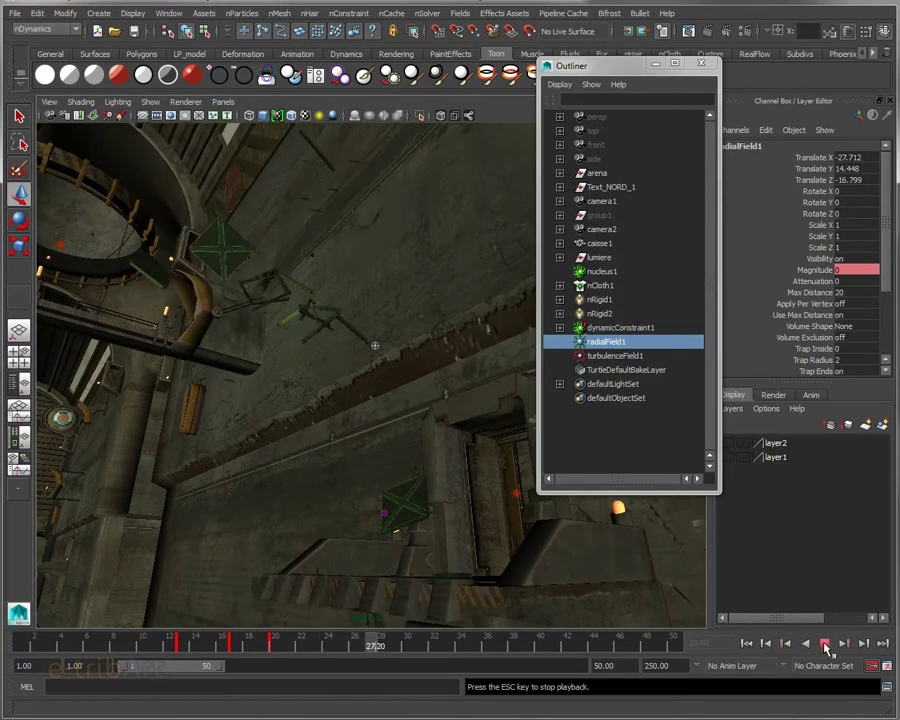
click(824, 644)
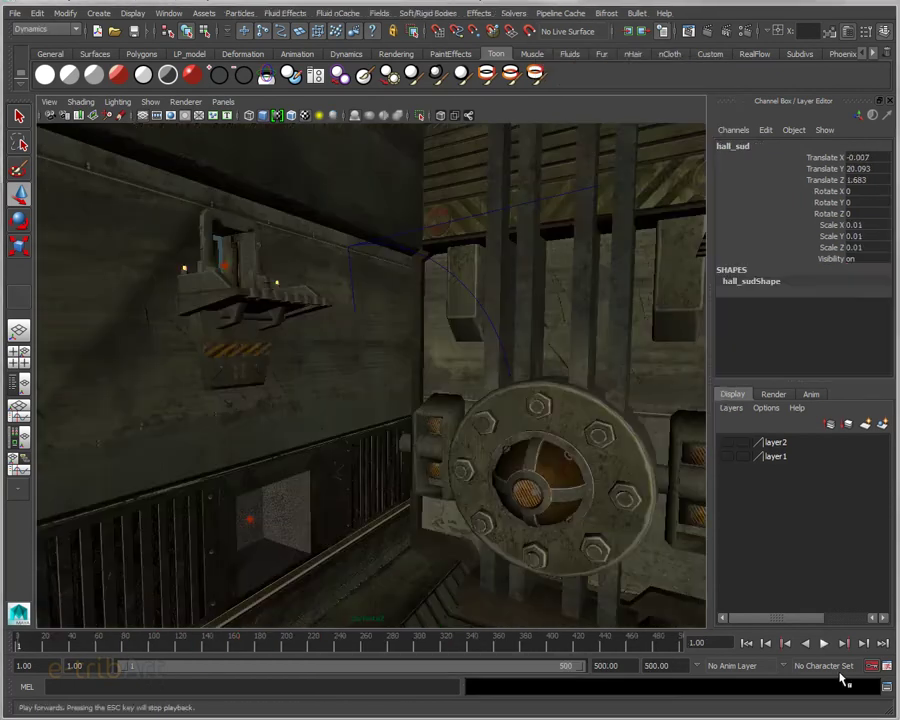
click(824, 644)
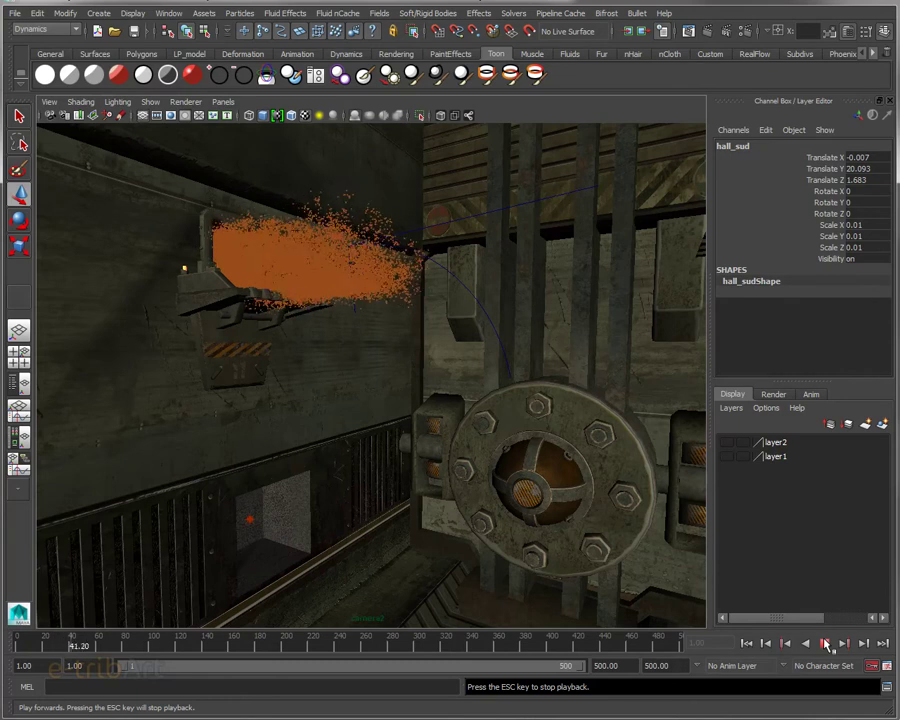
- Orbit around the machinery while the stream plays, pausing at frame 82.6 and stopping at 91
mouse_move(528, 467)
alt+mouse_down()
mouse_move(464, 484)
mouse_move(482, 474)
alt+mouse_up()
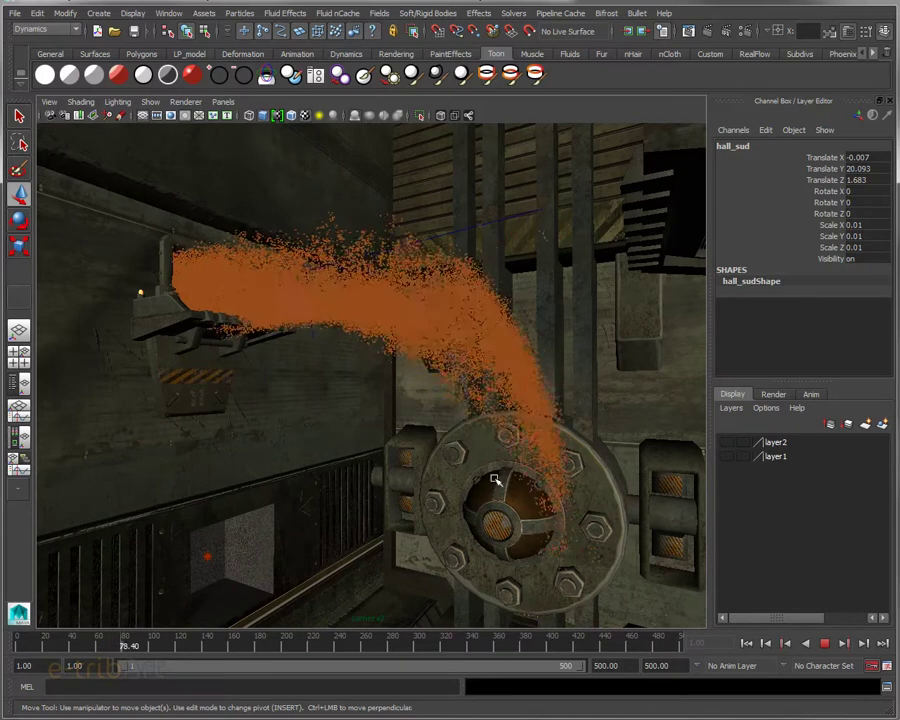
click(825, 644)
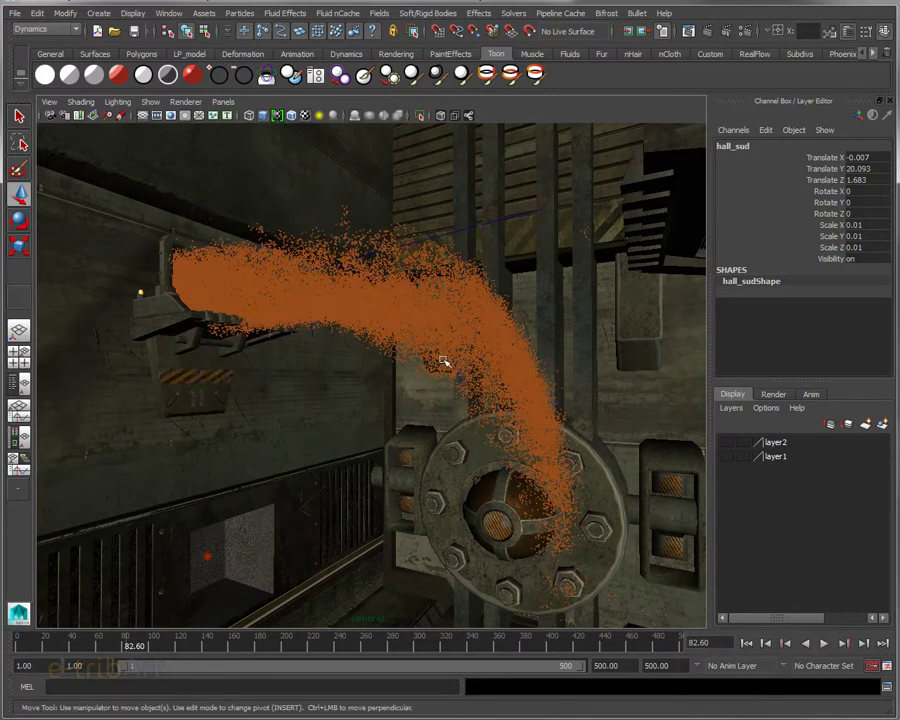
alt+drag(380, 350, 320, 325)
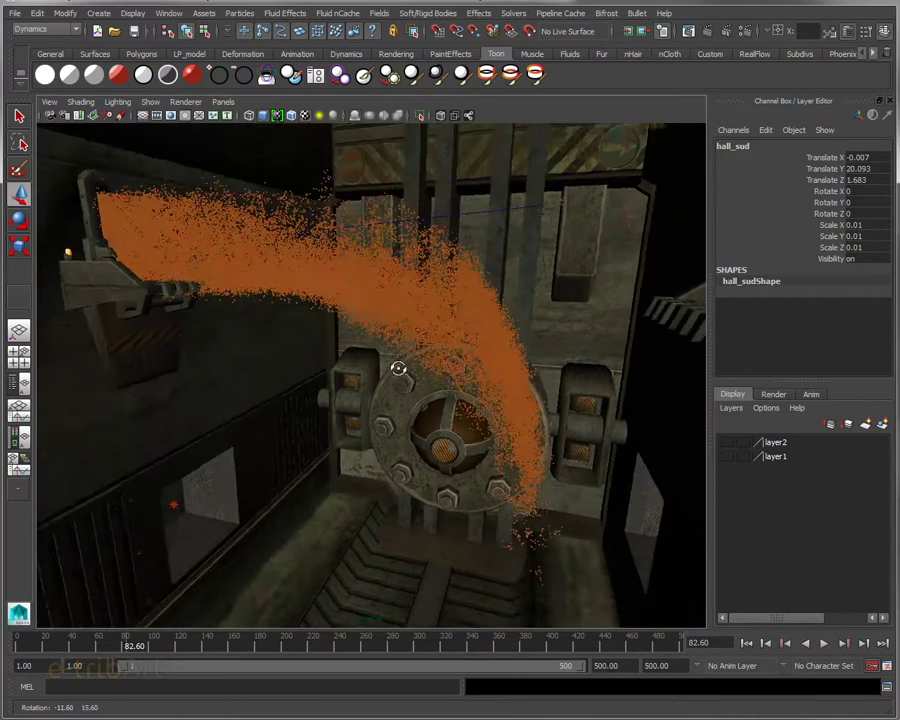
mouse_move(498, 480)
alt+mouse_down()
mouse_move(520, 468)
mouse_move(403, 421)
alt+mouse_up()
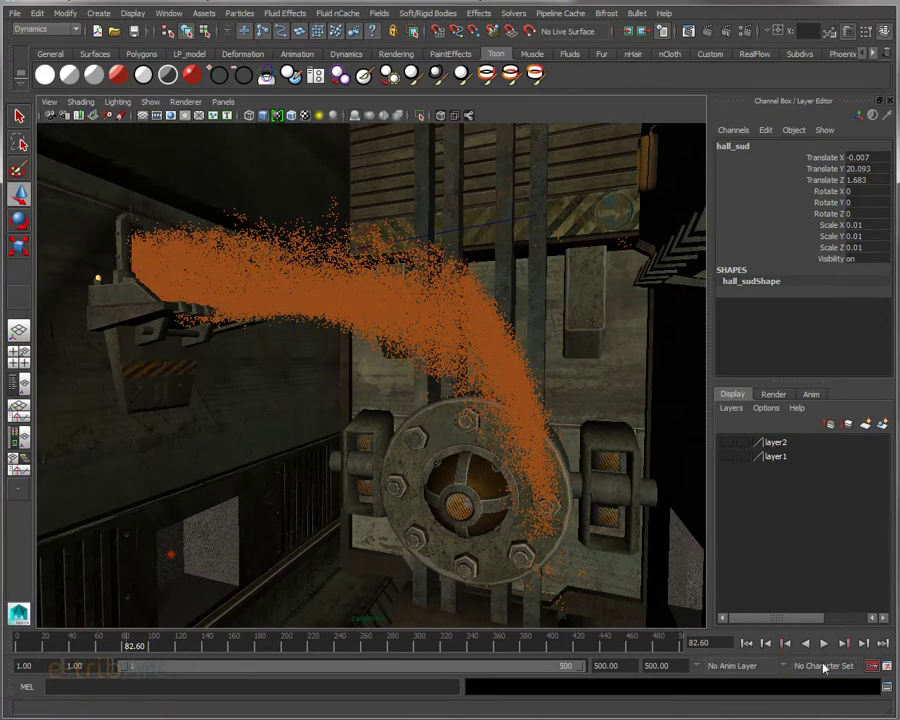
click(825, 644)
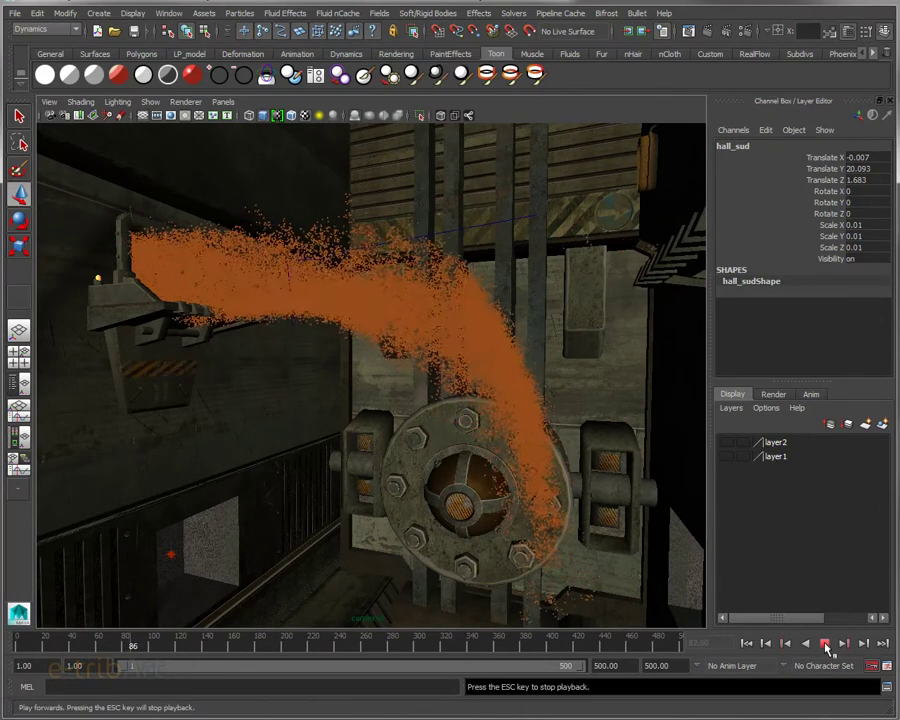
click(825, 644)
- Inspect the falling stream from new angles, playing on to frame 117.8 before stopping
mouse_move(600, 490)
alt+mouse_down()
mouse_move(513, 430)
mouse_move(482, 436)
mouse_move(466, 462)
mouse_move(469, 438)
mouse_move(503, 444)
alt+mouse_up()
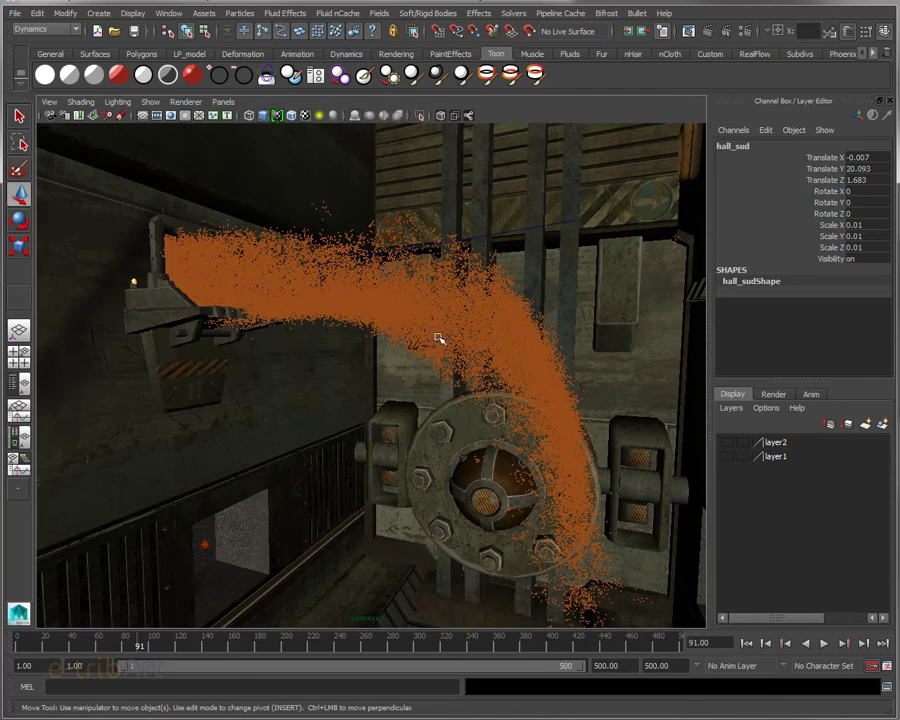
mouse_move(442, 337)
alt+middle_down()
mouse_move(452, 348)
mouse_move(452, 321)
mouse_move(459, 342)
alt+middle_up()
mouse_move(459, 342)
alt+mouse_down()
mouse_move(434, 352)
mouse_move(459, 344)
mouse_move(464, 362)
mouse_move(482, 364)
mouse_move(476, 344)
mouse_move(473, 369)
alt+mouse_up()
mouse_move(473, 369)
alt+middle_down()
mouse_move(472, 386)
mouse_move(472, 336)
alt+middle_up()
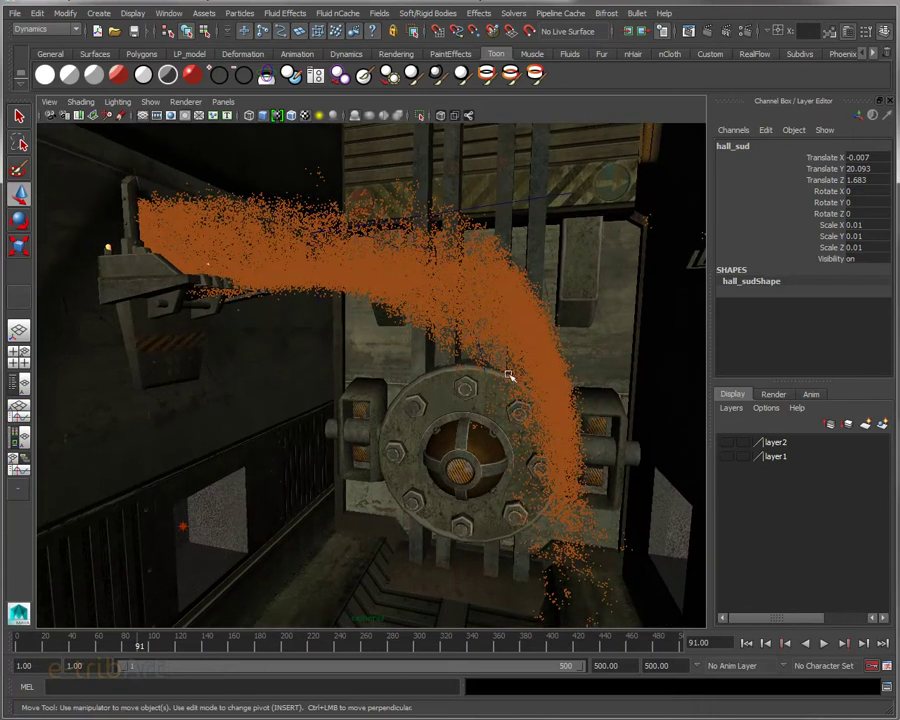
click(823, 644)
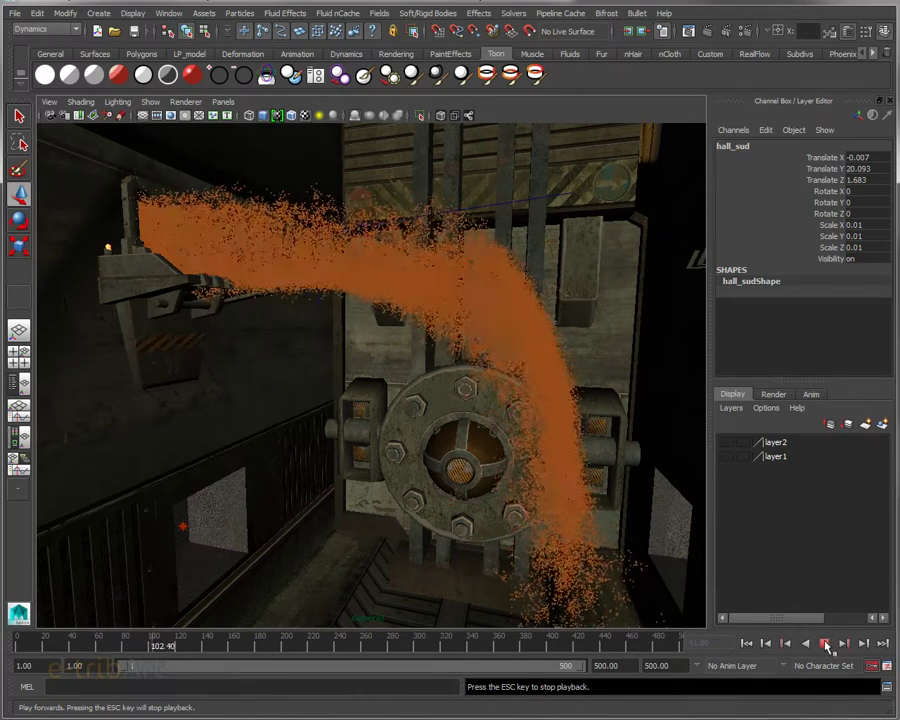
mouse_move(554, 538)
alt+mouse_down()
mouse_move(536, 546)
mouse_move(520, 413)
alt+mouse_up()
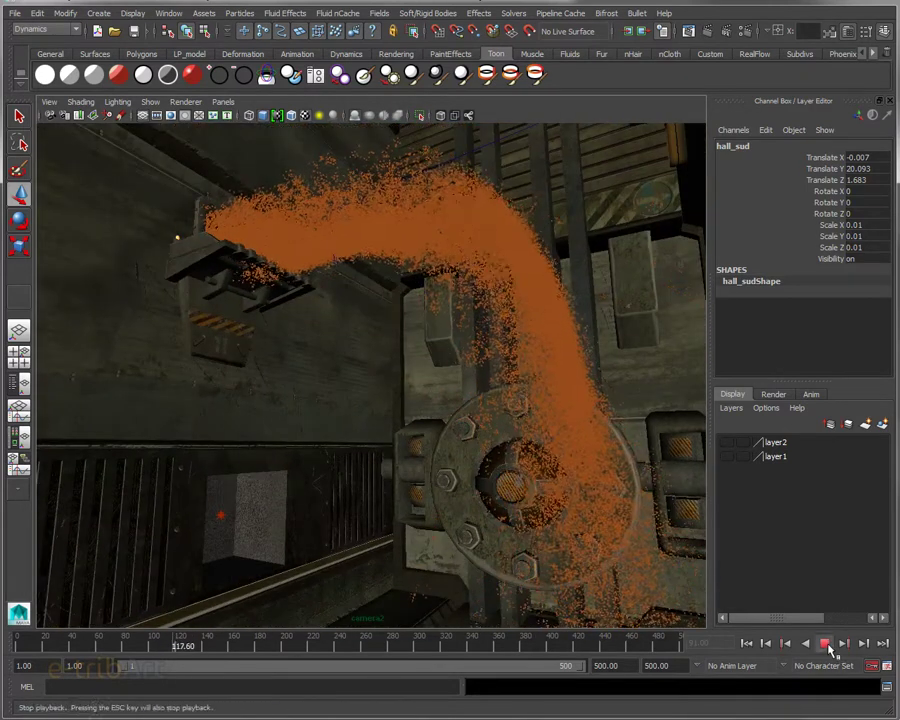
click(824, 643)
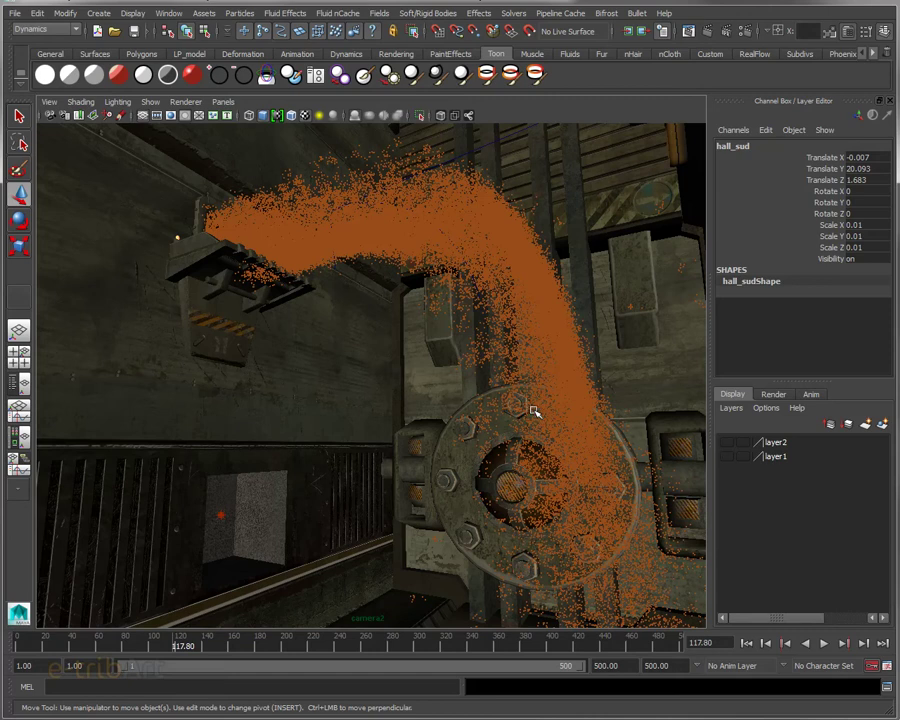
mouse_move(491, 398)
alt+mouse_down()
mouse_move(504, 410)
mouse_move(476, 378)
mouse_move(513, 417)
alt+mouse_up()
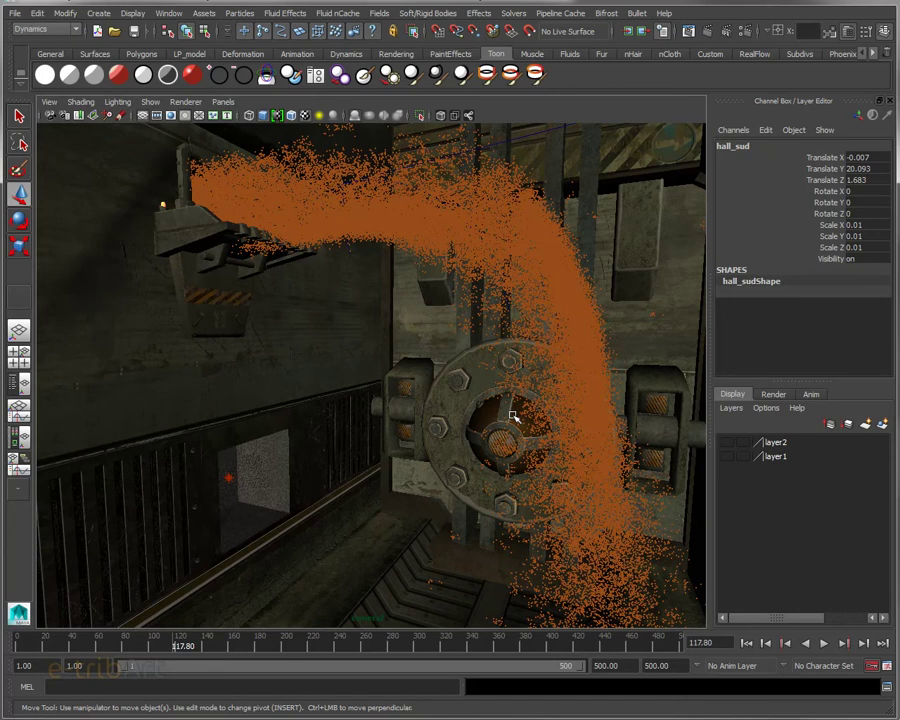
mouse_move(568, 349)
alt+mouse_down()
mouse_move(554, 317)
mouse_move(478, 331)
mouse_move(520, 331)
mouse_move(512, 313)
alt+mouse_up()
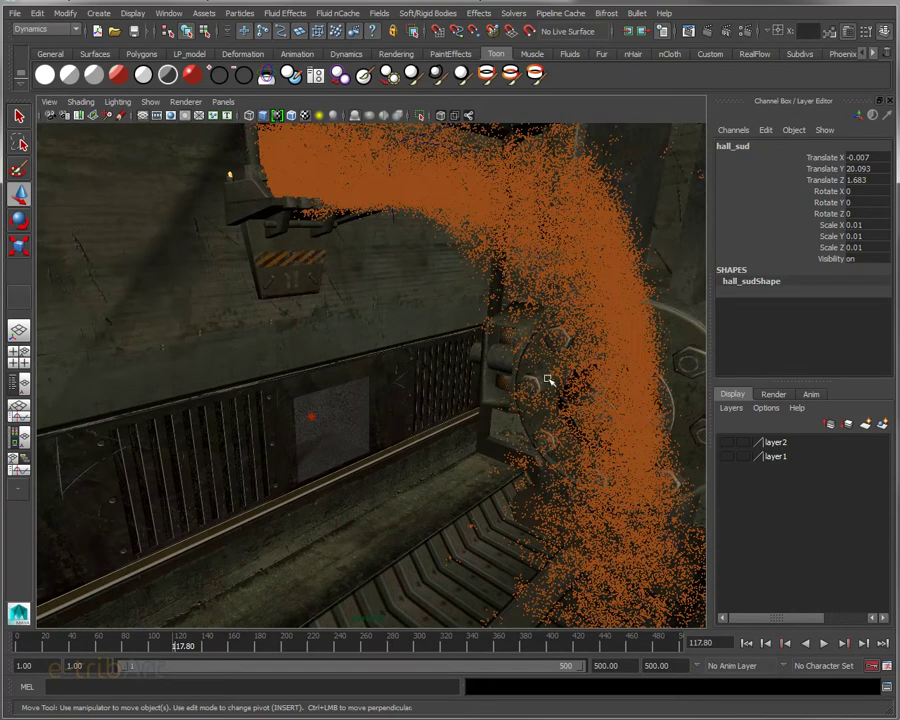
mouse_move(549, 386)
alt+mouse_down()
mouse_move(558, 372)
mouse_move(567, 381)
alt+mouse_up()
- Replay the stream from frame 1, viewing the bent pipe closely, and stop at 93.4 with pCylinder1 selected
click(747, 643)
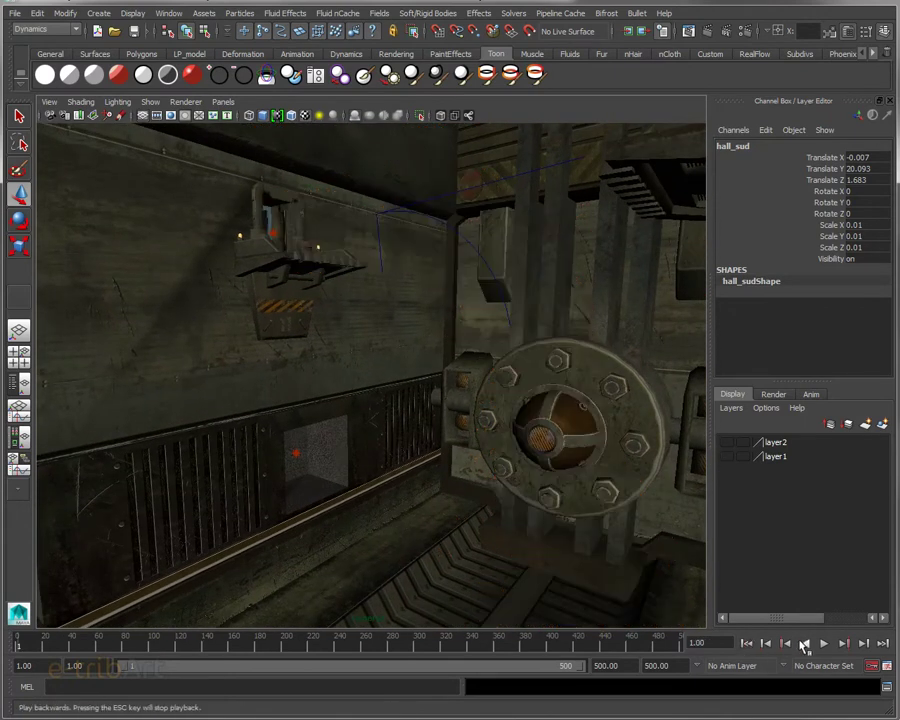
click(826, 644)
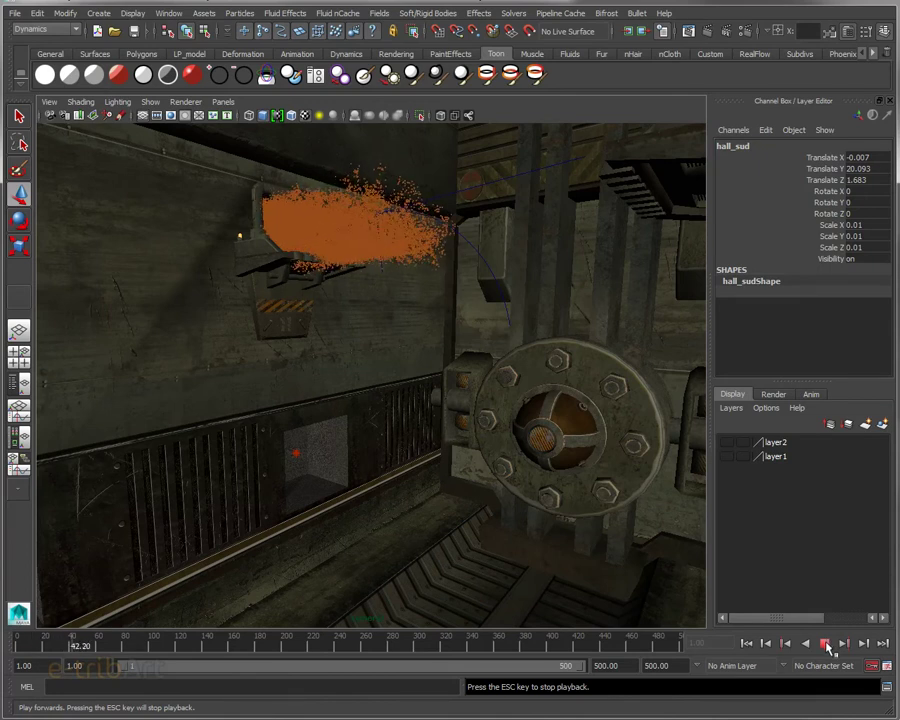
click(452, 350)
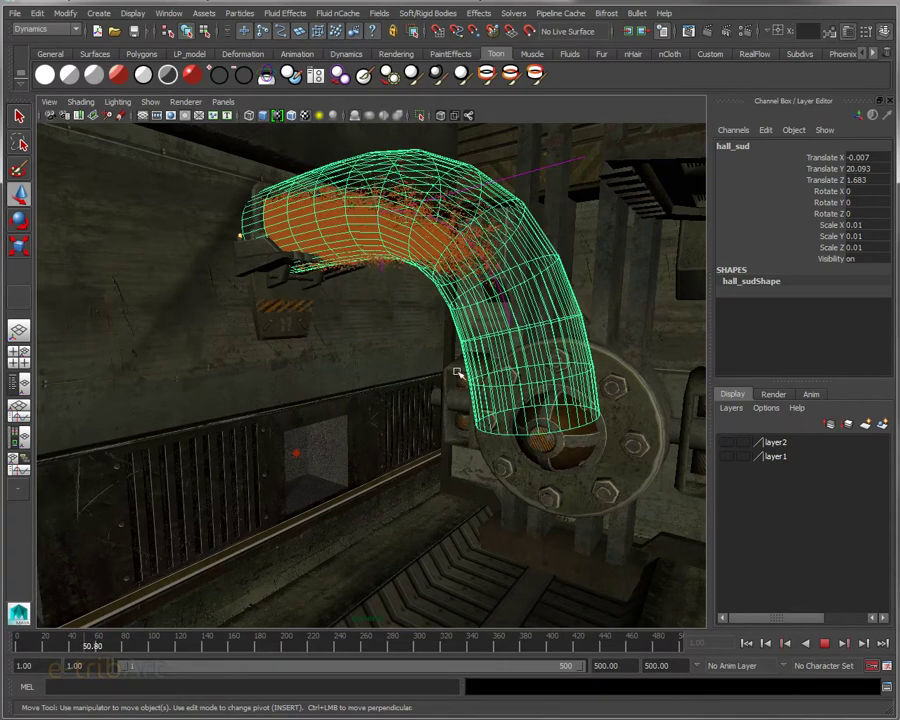
alt+drag(474, 382, 474, 401)
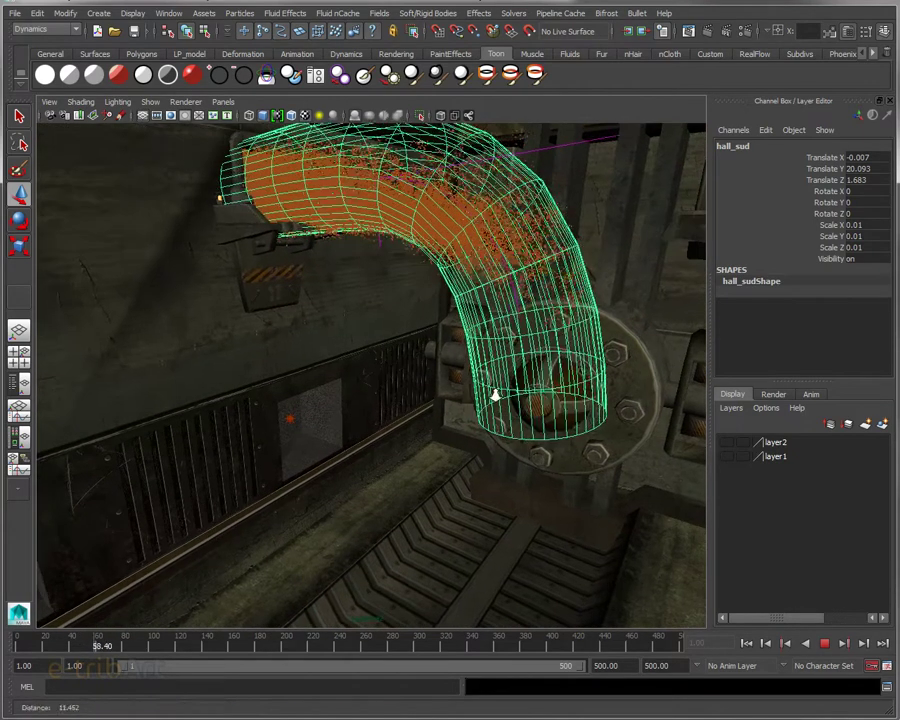
mouse_move(466, 412)
alt+right_down()
mouse_move(471, 425)
mouse_move(471, 416)
alt+right_up()
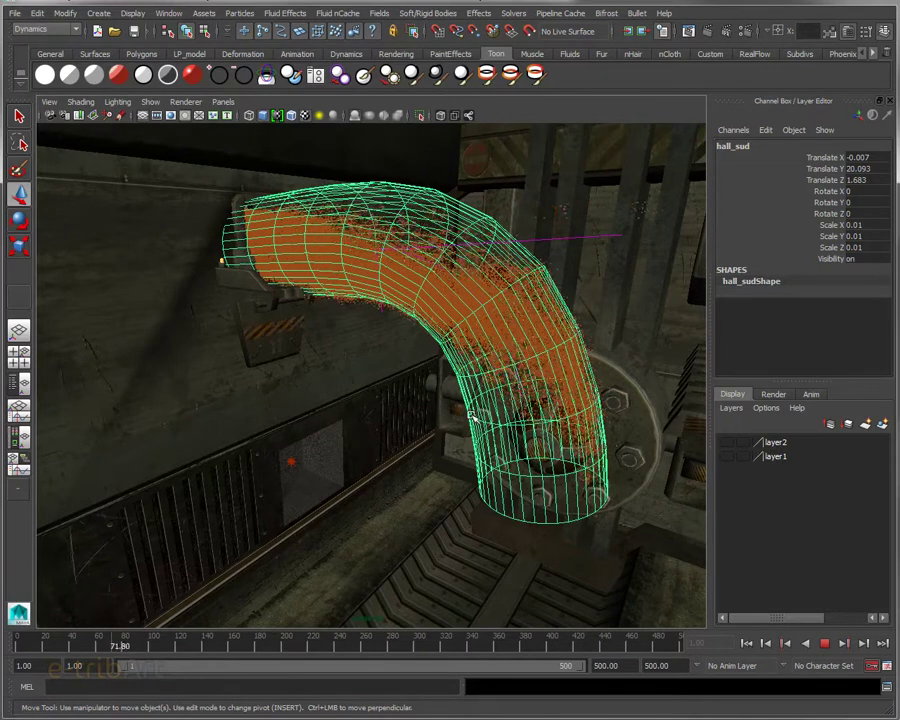
alt+drag(471, 416, 528, 362)
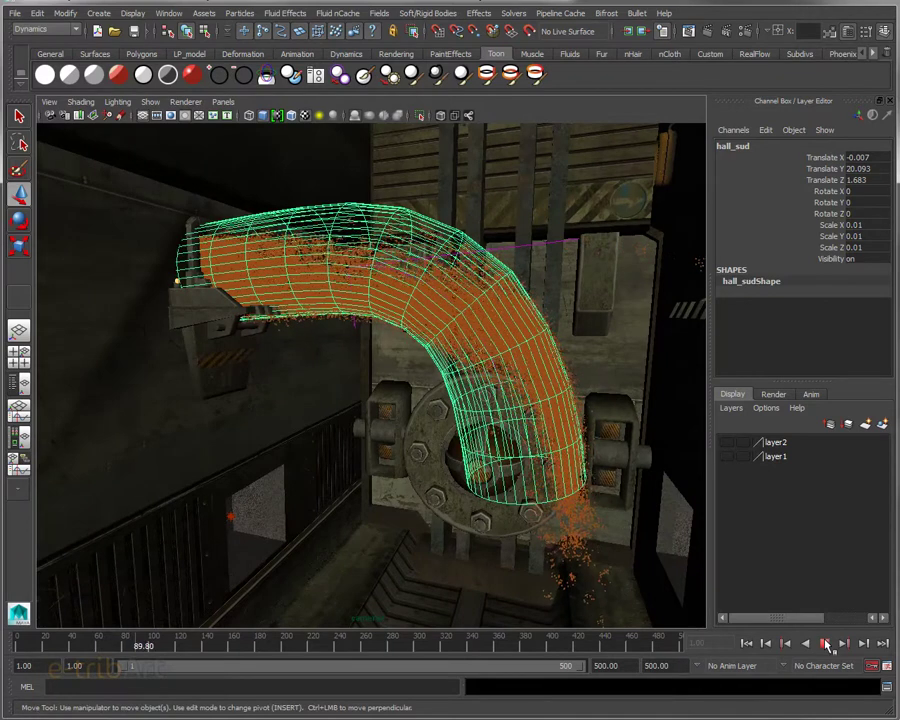
click(826, 645)
click(563, 563)
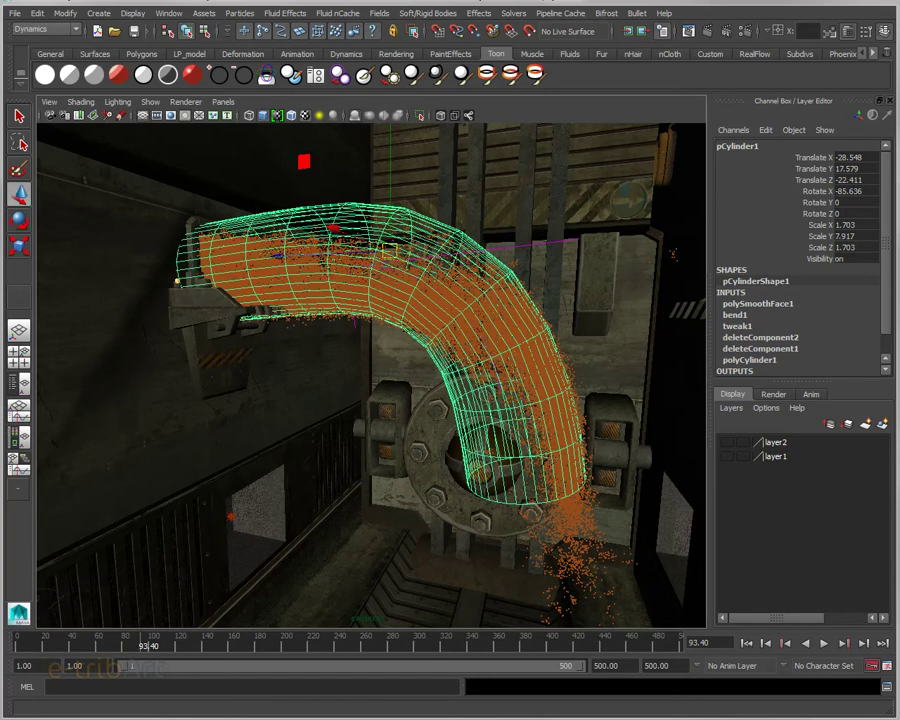
- Set the pipe's geoConnector3 Resilience to 0.5 and Friction to 0.1, then rewind to frame 1
key(ctrl+a)
drag(773, 42, 712, 42)
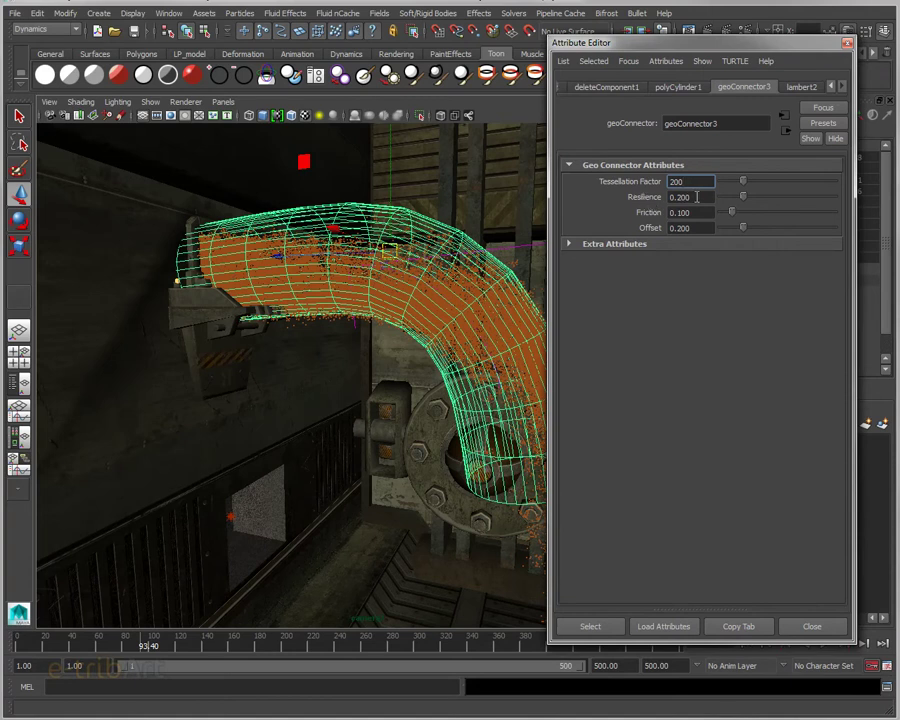
text(0.5)
key(Return)
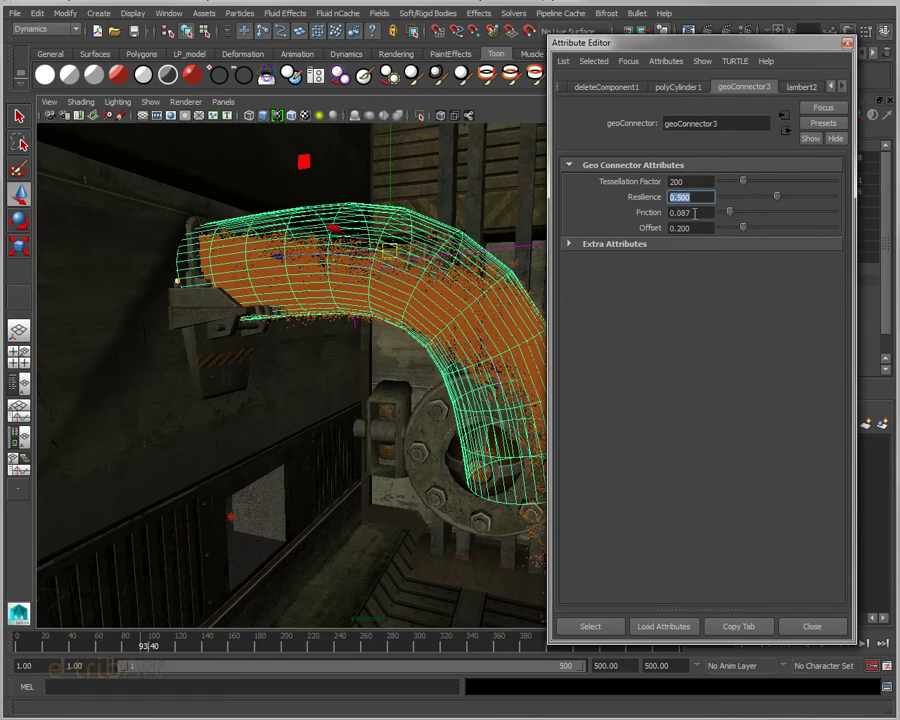
double_click(694, 213)
text(0.1)
key(Return)
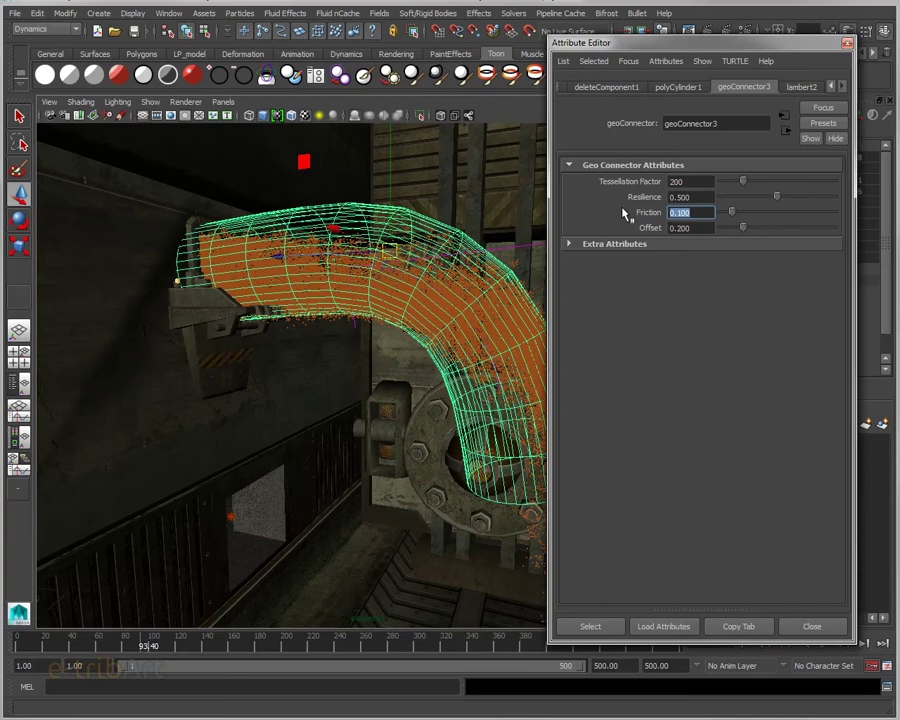
click(680, 229)
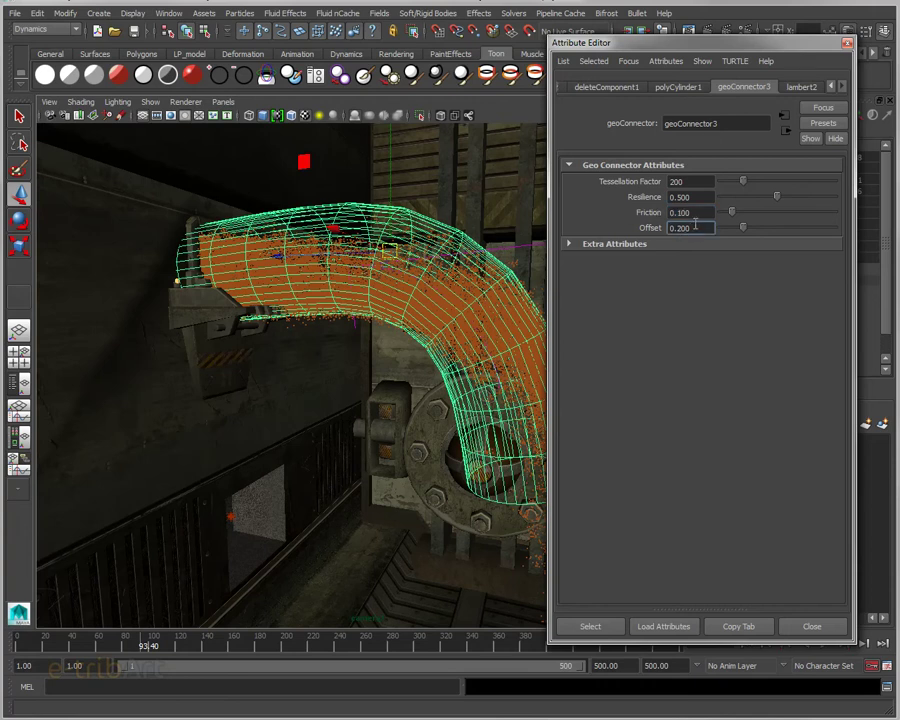
drag(698, 48, 899, 50)
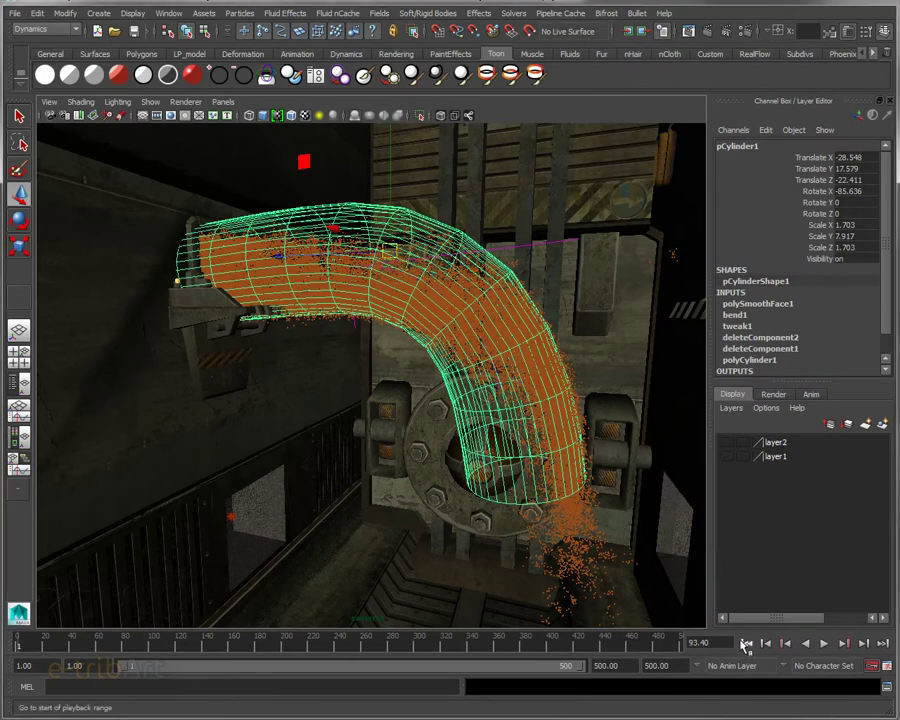
click(746, 643)
- Replay the stream to frame 78.6, then raise geoConnector3's Tessellation Factor from 200 to 2000
click(824, 643)
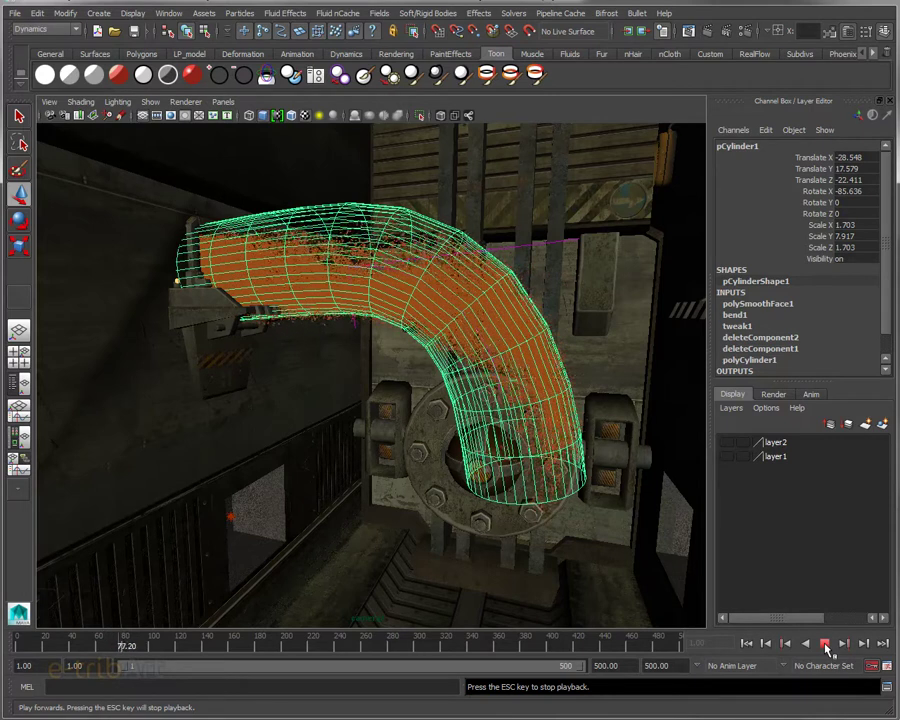
click(825, 644)
mouse_move(623, 335)
alt+mouse_down()
mouse_move(595, 365)
mouse_move(513, 396)
alt+mouse_up()
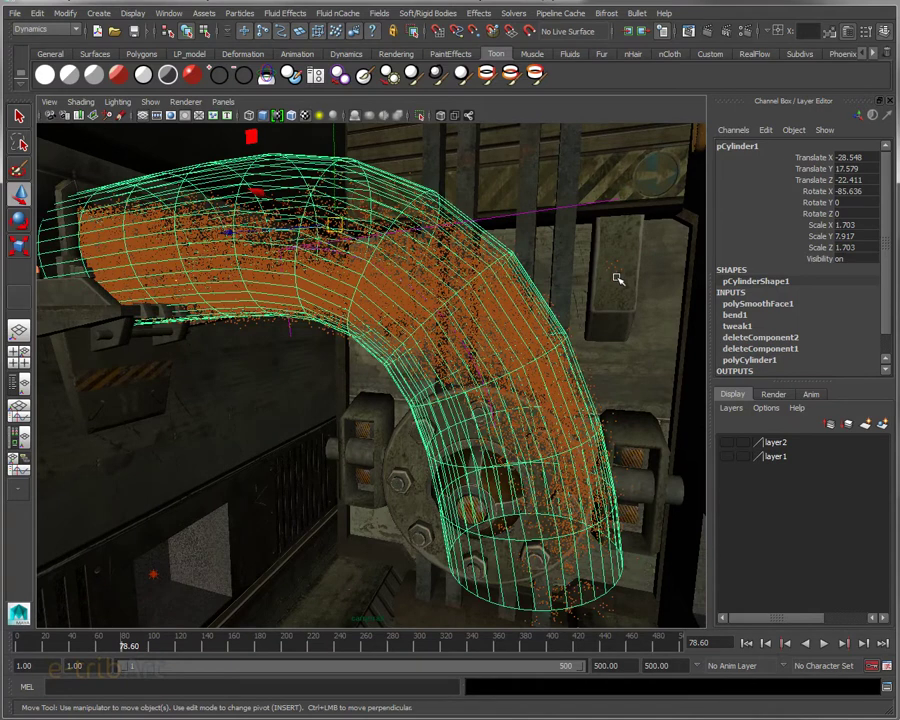
key(ctrl+a)
drag(780, 66, 673, 70)
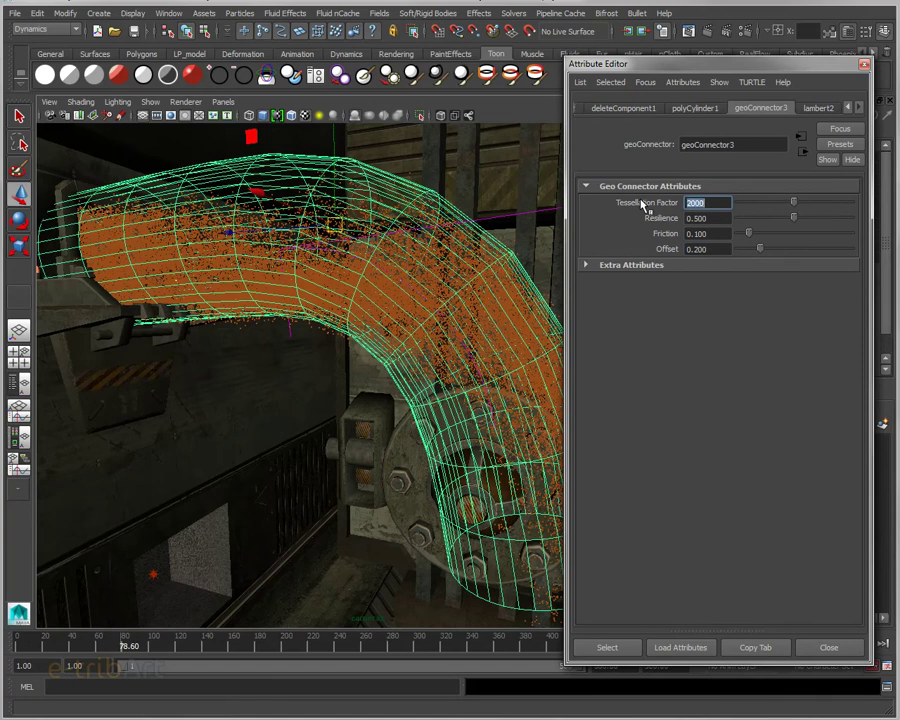
- Close the pipe collision settings and replay the simulation from the first frame
drag(697, 76, 801, 86)
key(ctrl+a)
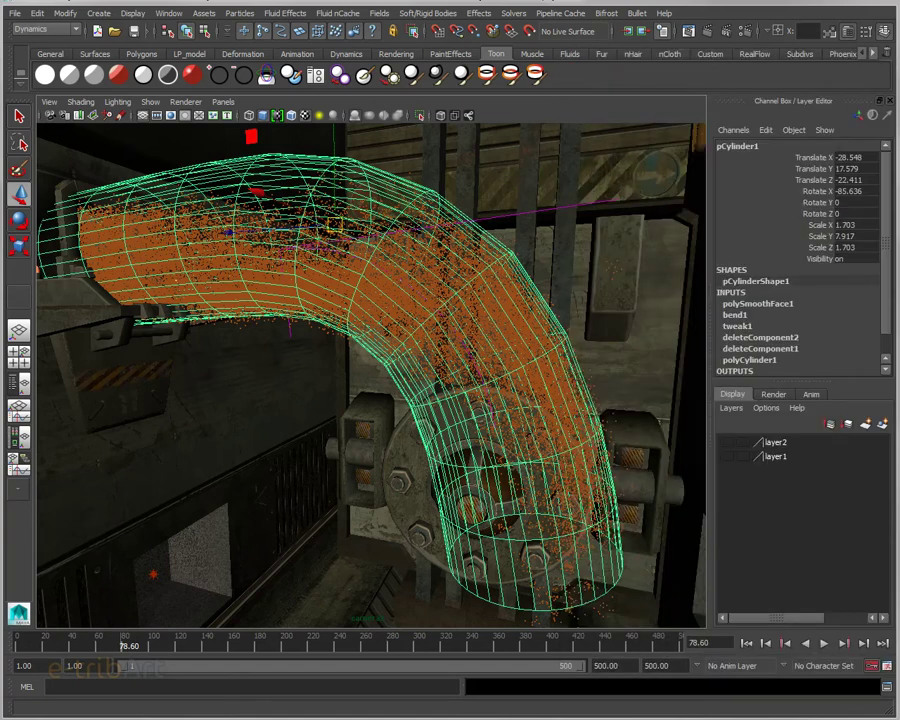
click(747, 643)
click(824, 643)
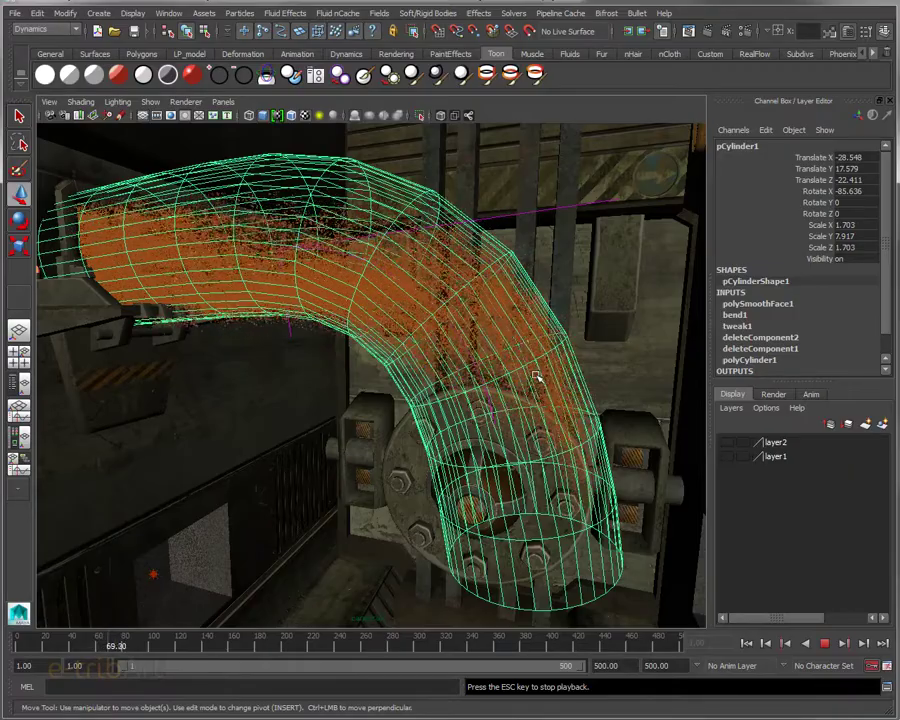
- Watch the stream from several angles, stop at frame 127.2, and select the bent pipe pCylinder1
alt+drag(539, 376, 516, 260)
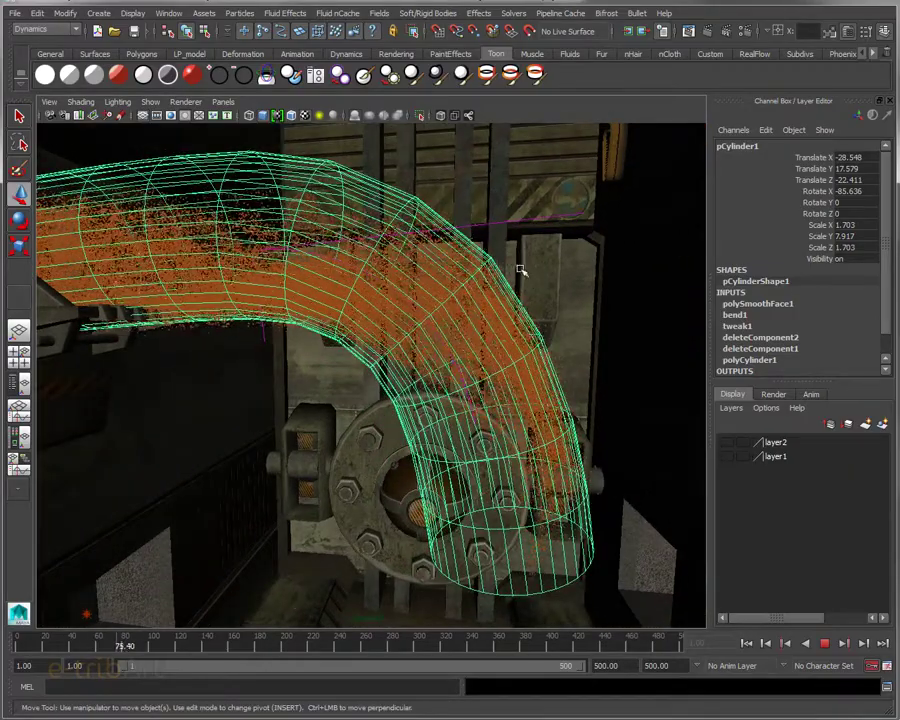
mouse_move(526, 482)
alt+mouse_down()
mouse_move(484, 486)
mouse_move(476, 420)
alt+mouse_up()
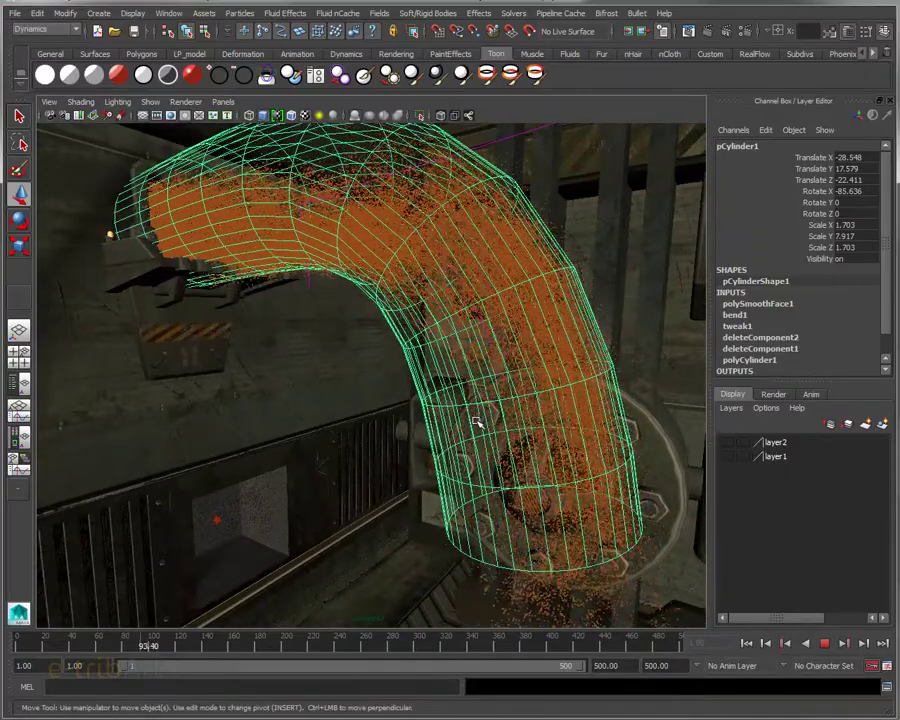
mouse_move(477, 422)
alt+mouse_down()
mouse_move(552, 442)
mouse_move(509, 444)
mouse_move(506, 454)
mouse_move(508, 383)
alt+mouse_up()
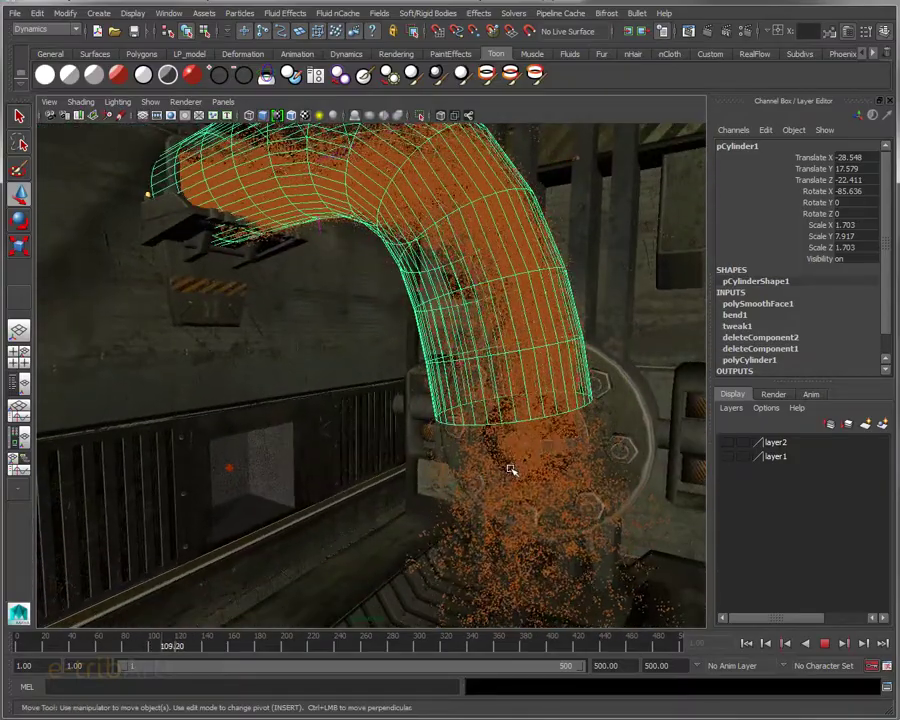
mouse_move(388, 483)
alt+mouse_down()
mouse_move(480, 440)
mouse_move(474, 454)
mouse_move(513, 447)
mouse_move(472, 446)
alt+mouse_up()
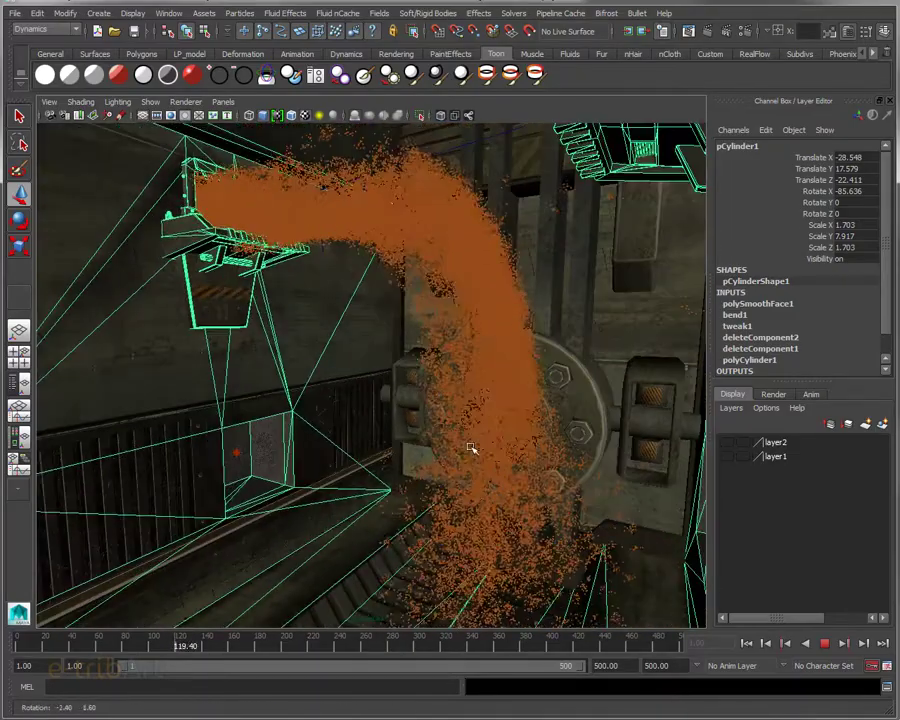
click(826, 646)
click(675, 578)
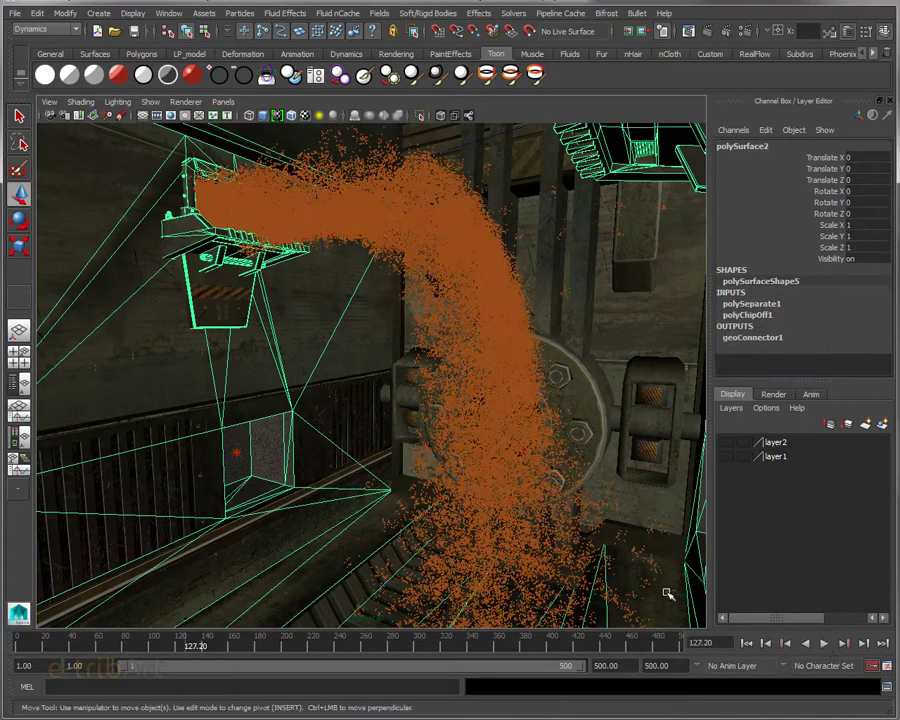
click(401, 368)
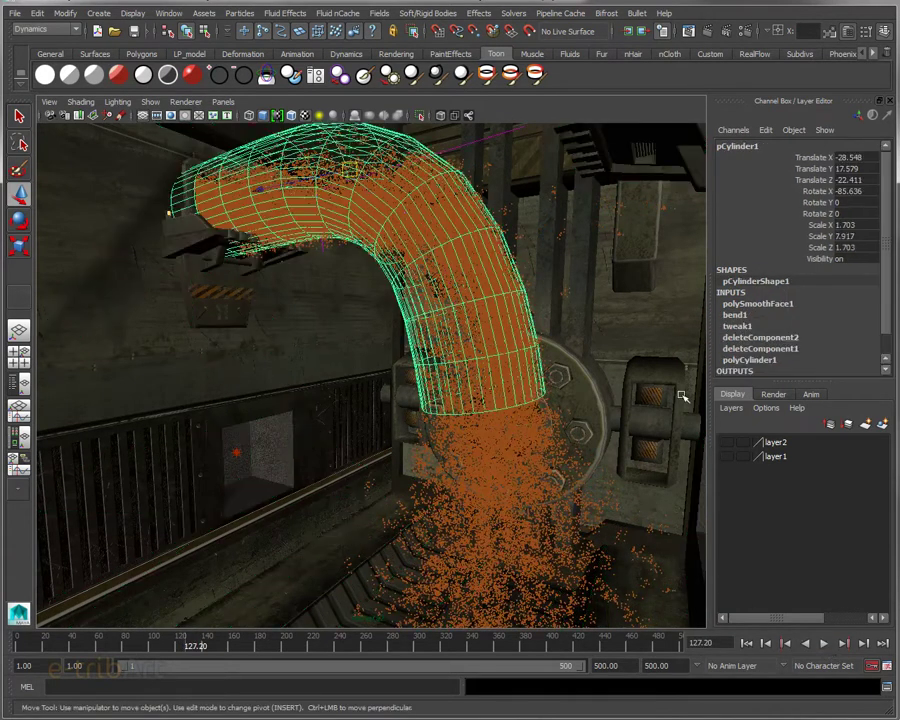
- Lower bend1's Curvature from 84.798 to 65.317 for a gentler pipe arc
click(735, 315)
mouse_move(388, 350)
alt+mouse_down()
mouse_move(396, 446)
mouse_move(396, 400)
alt+mouse_up()
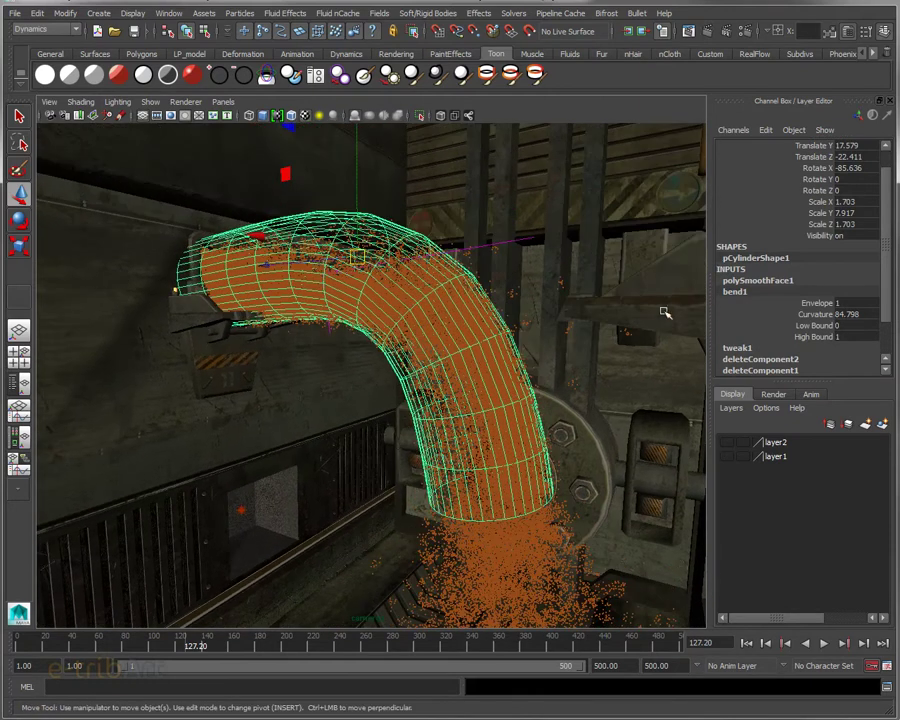
click(801, 315)
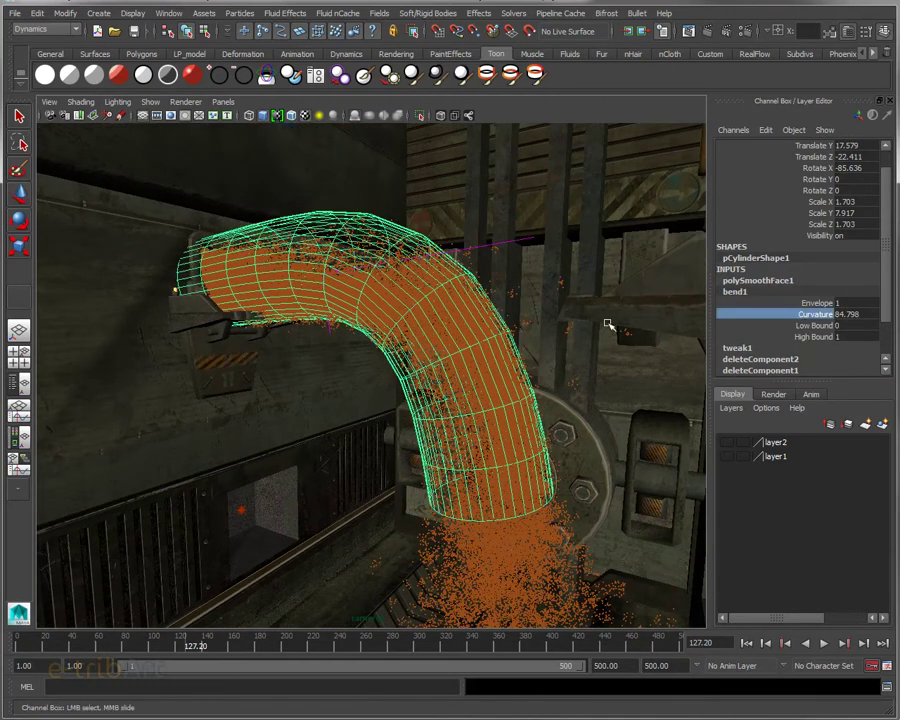
middle_drag(607, 325, 595, 325)
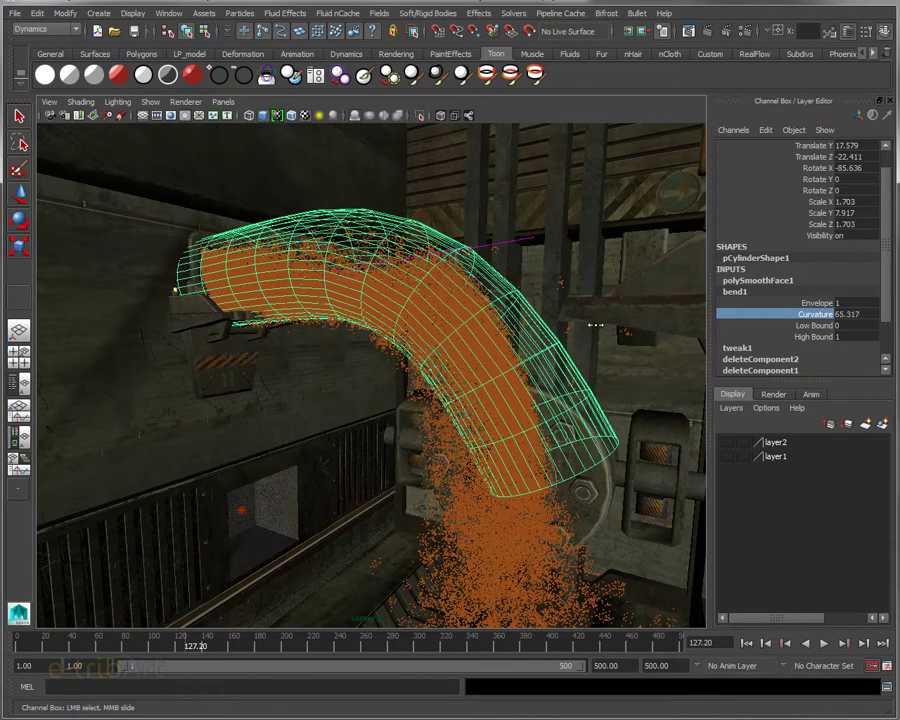
- Replay the stream from the start, reviewing it from several angles until frame 239.6
click(746, 643)
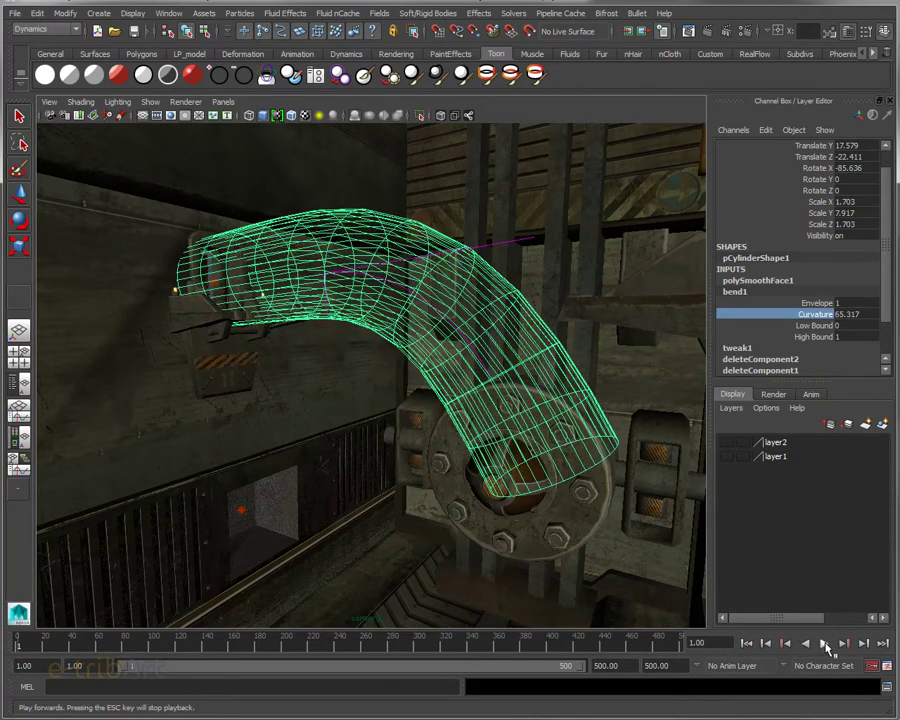
click(825, 643)
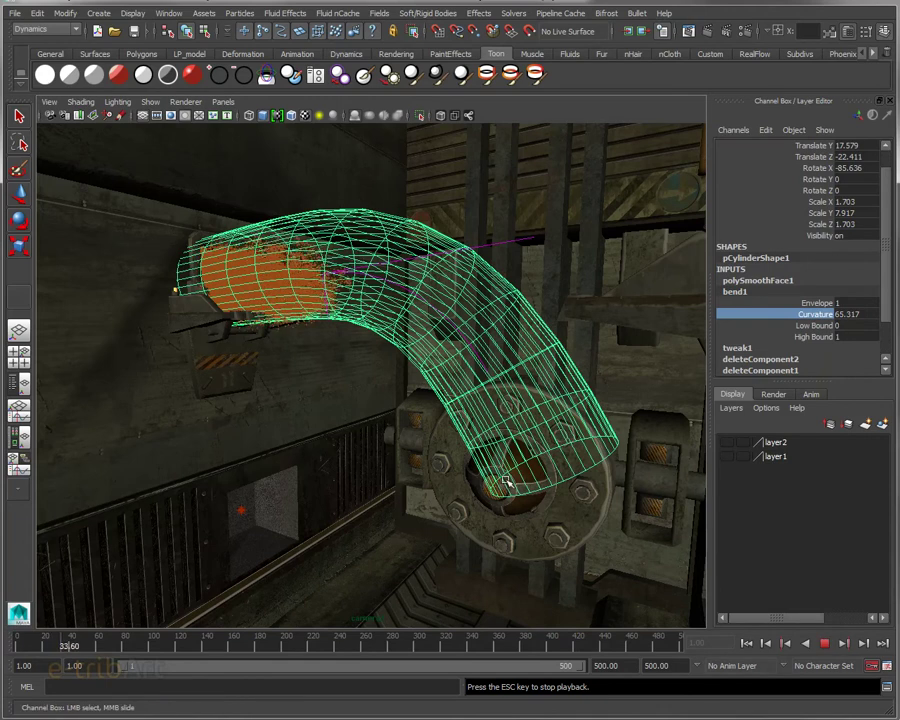
alt+drag(603, 587, 532, 471)
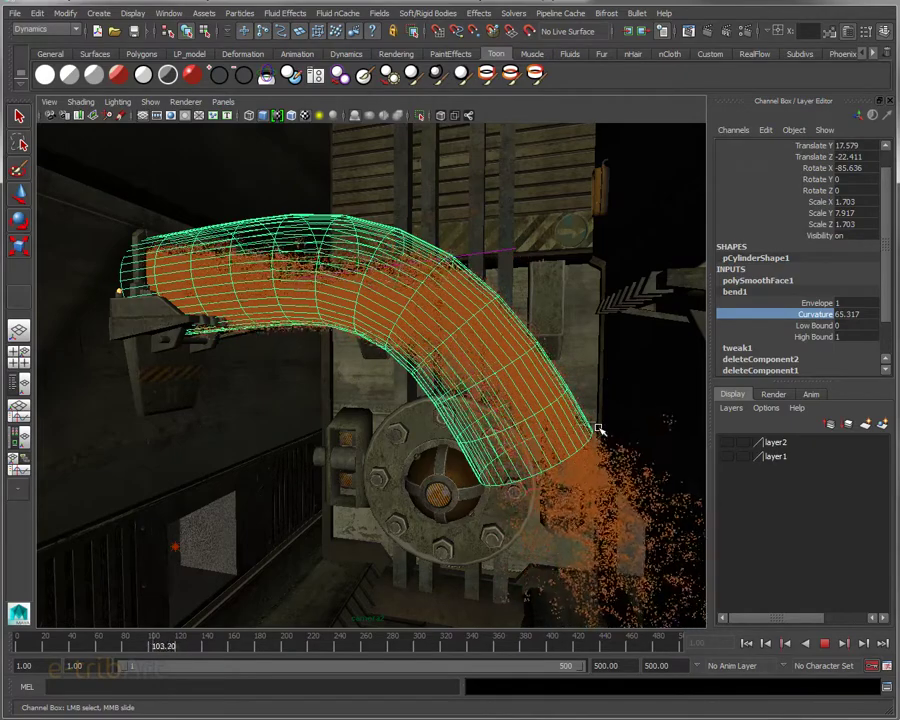
mouse_move(592, 426)
alt+mouse_down()
mouse_move(538, 414)
mouse_move(592, 424)
mouse_move(574, 411)
mouse_move(544, 415)
mouse_move(565, 436)
mouse_move(540, 425)
mouse_move(515, 435)
mouse_move(538, 431)
mouse_move(526, 430)
alt+mouse_up()
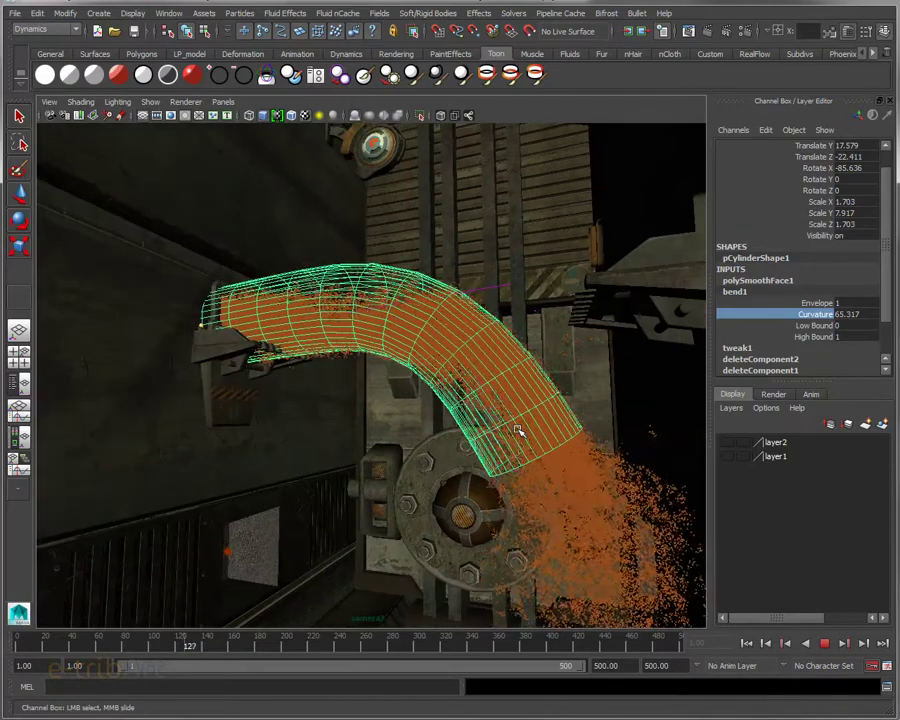
alt+drag(511, 430, 498, 428)
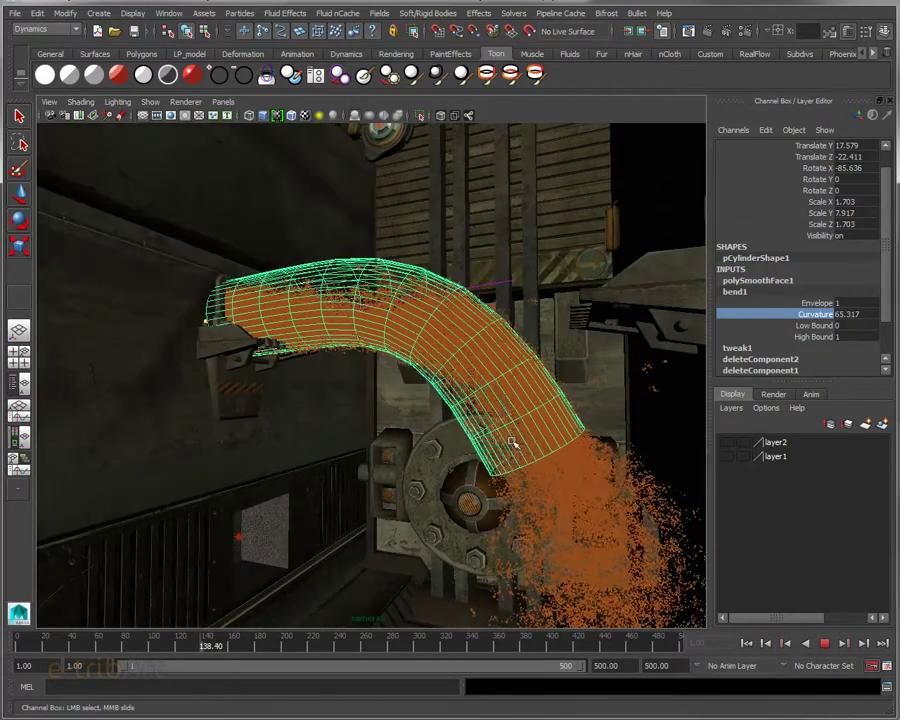
mouse_move(574, 515)
alt+mouse_down()
mouse_move(522, 482)
mouse_move(538, 492)
mouse_move(466, 506)
mouse_move(522, 492)
mouse_move(512, 496)
alt+mouse_up()
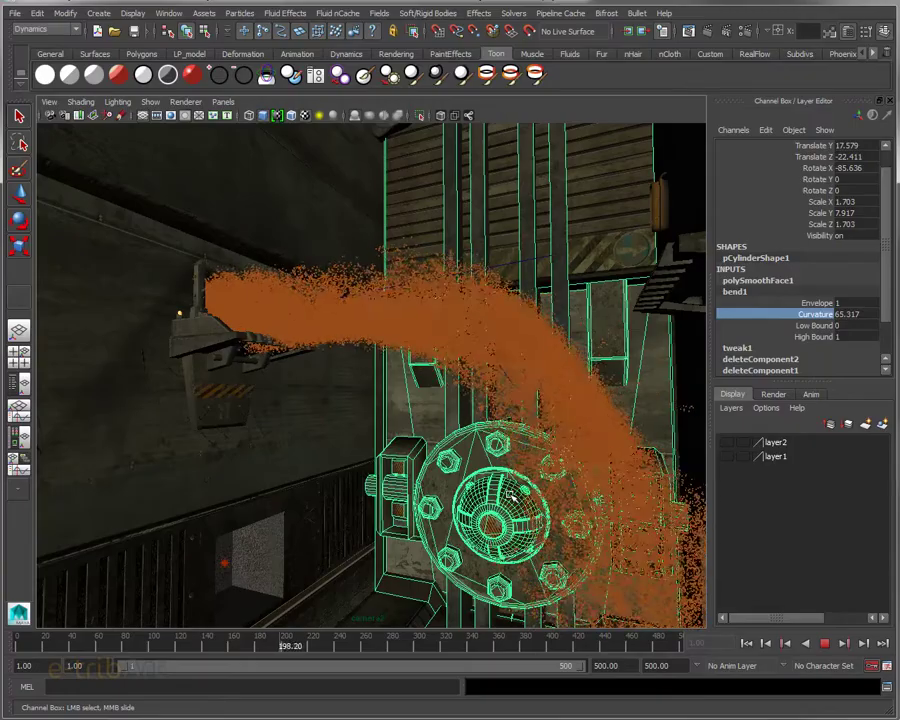
mouse_move(460, 452)
alt+mouse_down()
mouse_move(445, 477)
mouse_move(420, 470)
alt+mouse_up()
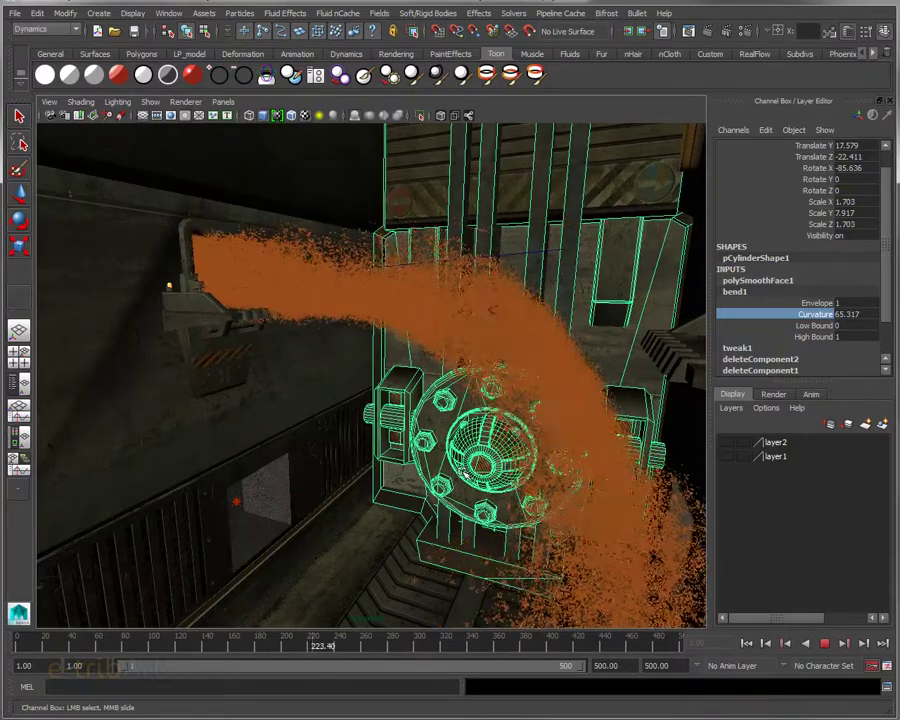
click(826, 645)
click(545, 541)
mouse_move(545, 541)
alt+mouse_down()
mouse_move(456, 472)
mouse_move(511, 476)
alt+mouse_up()
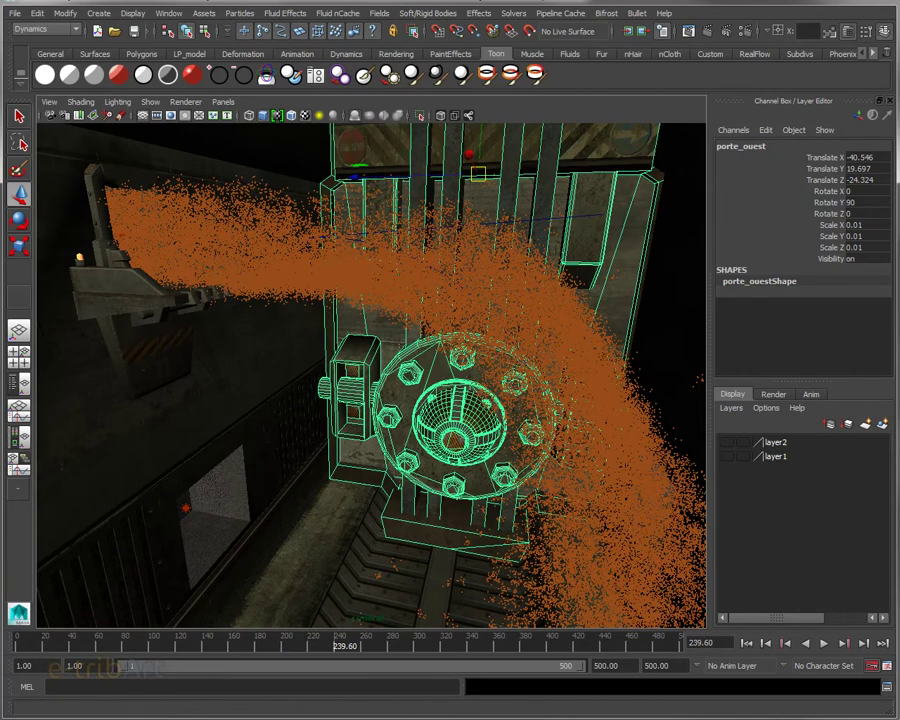
- Rewind and replay the particle stream, tumbling around the machinery as it reaches frame 52
mouse_move(440, 490)
alt+mouse_down()
mouse_move(408, 460)
mouse_move(408, 440)
mouse_move(367, 476)
alt+mouse_up()
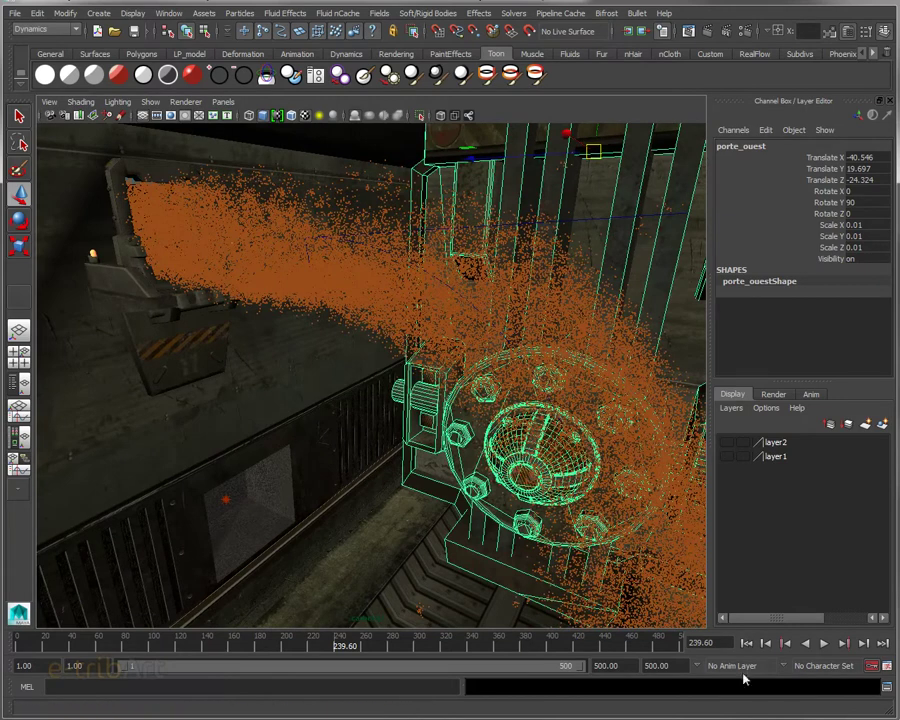
click(746, 642)
click(823, 643)
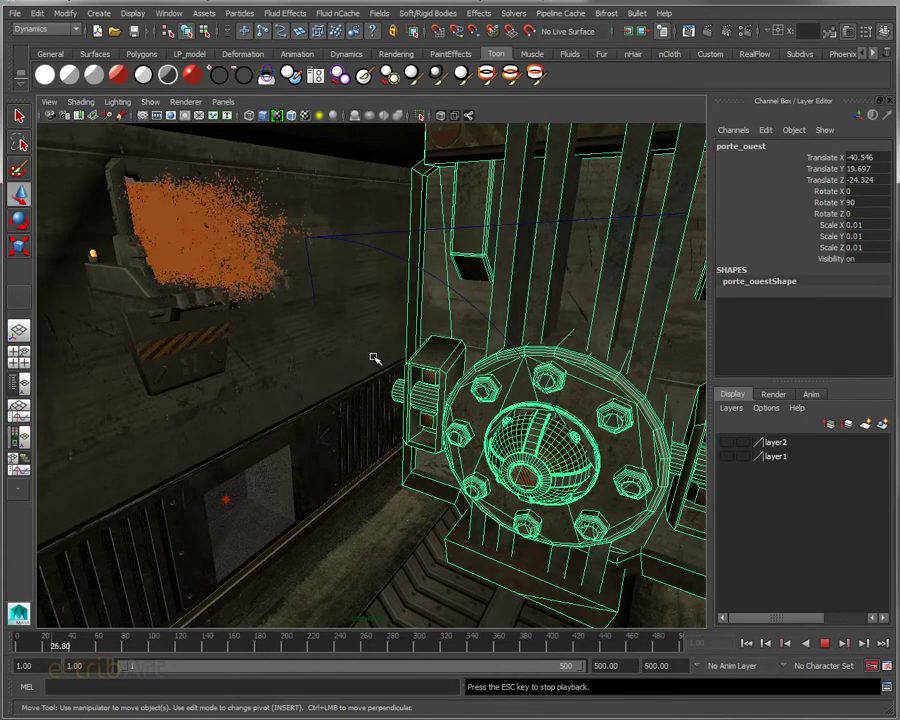
alt+drag(582, 464, 470, 500)
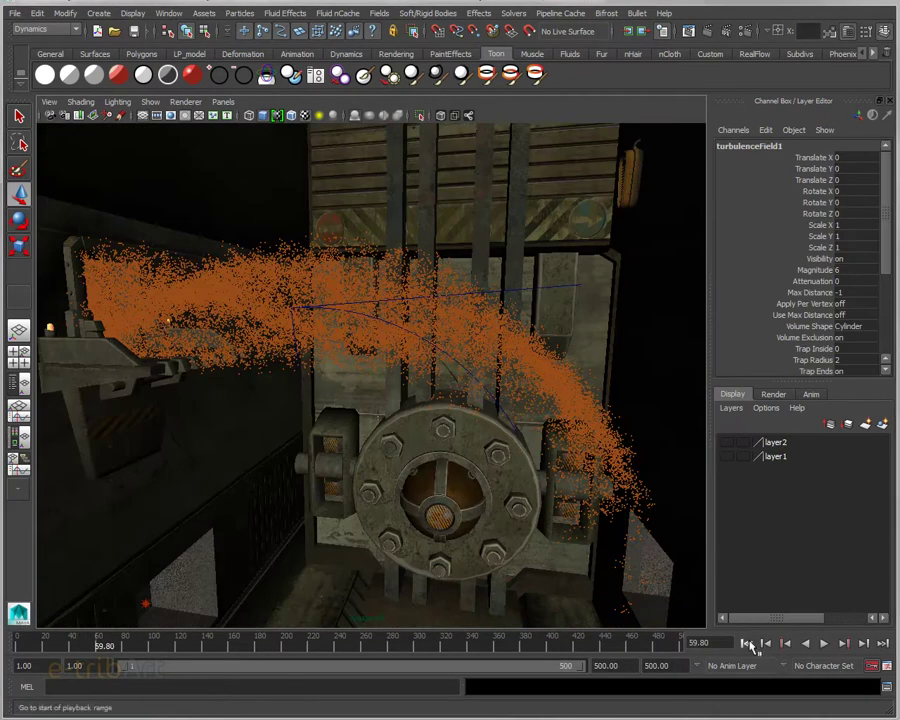
click(753, 648)
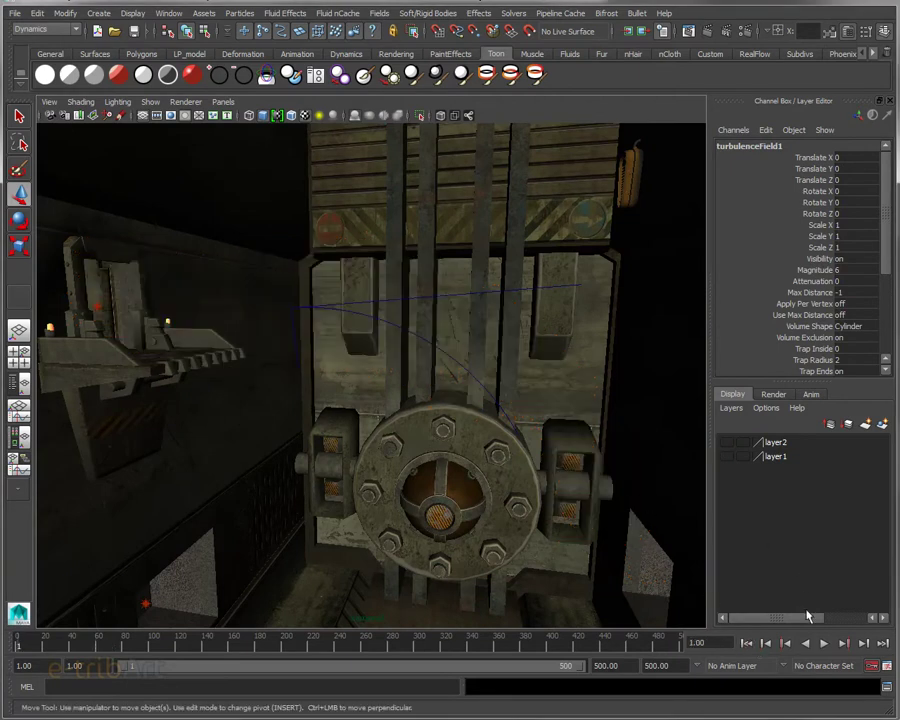
click(824, 643)
mouse_move(476, 416)
alt+mouse_down()
mouse_move(453, 426)
mouse_move(455, 414)
alt+mouse_up()
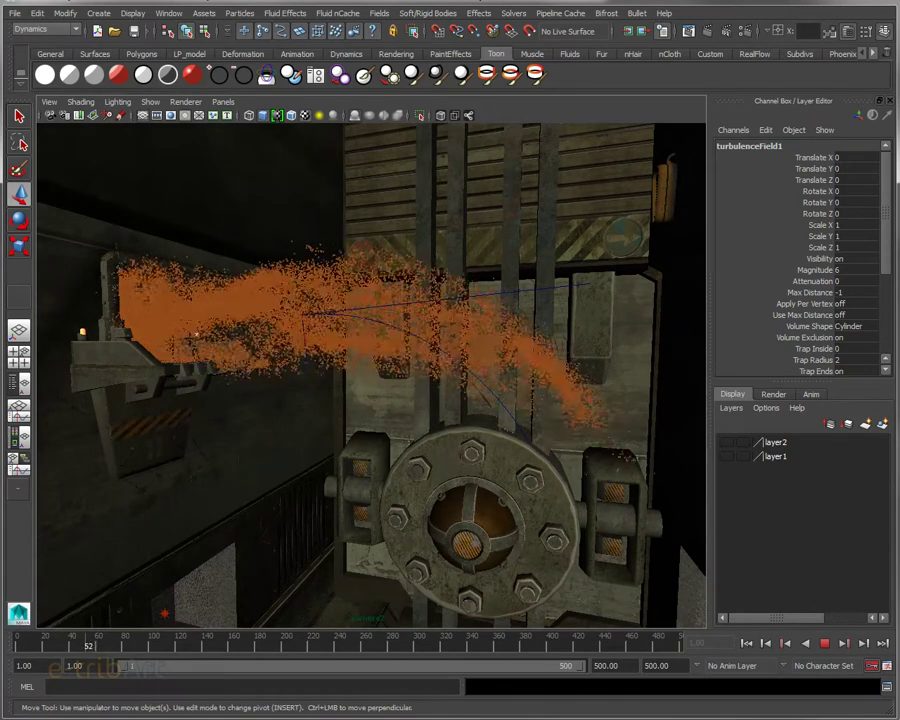
- Set turbulenceField1's Frequency from 1 to 10
key(ctrl+a)
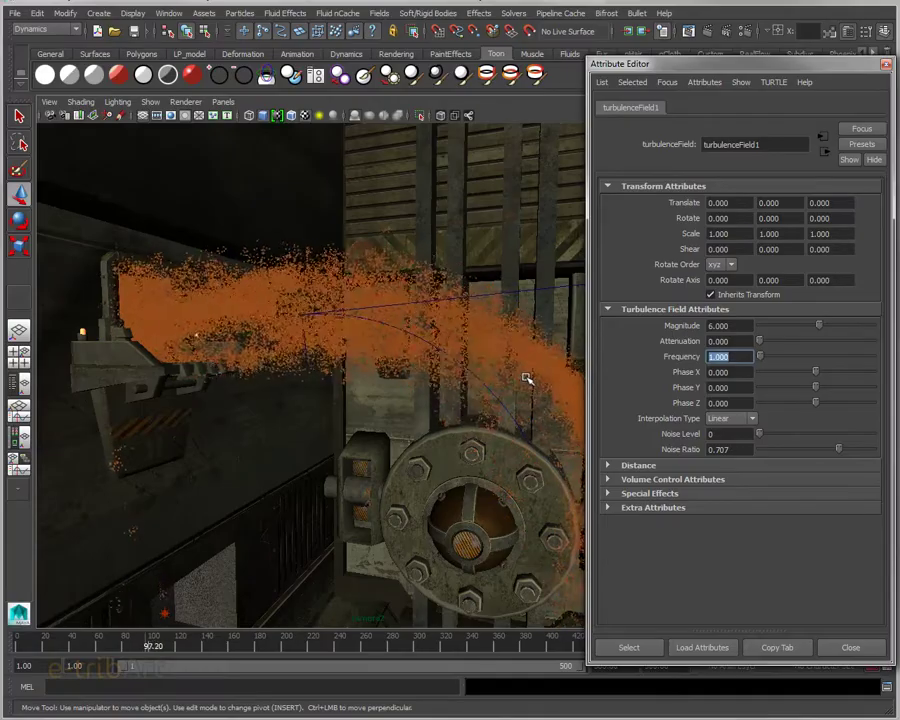
alt+middle_drag(526, 378, 467, 327)
mouse_move(467, 327)
alt+mouse_down()
mouse_move(428, 323)
mouse_move(458, 364)
mouse_move(376, 360)
mouse_move(372, 338)
mouse_move(416, 332)
mouse_move(474, 352)
mouse_move(460, 364)
mouse_move(440, 362)
mouse_move(444, 340)
alt+mouse_up()
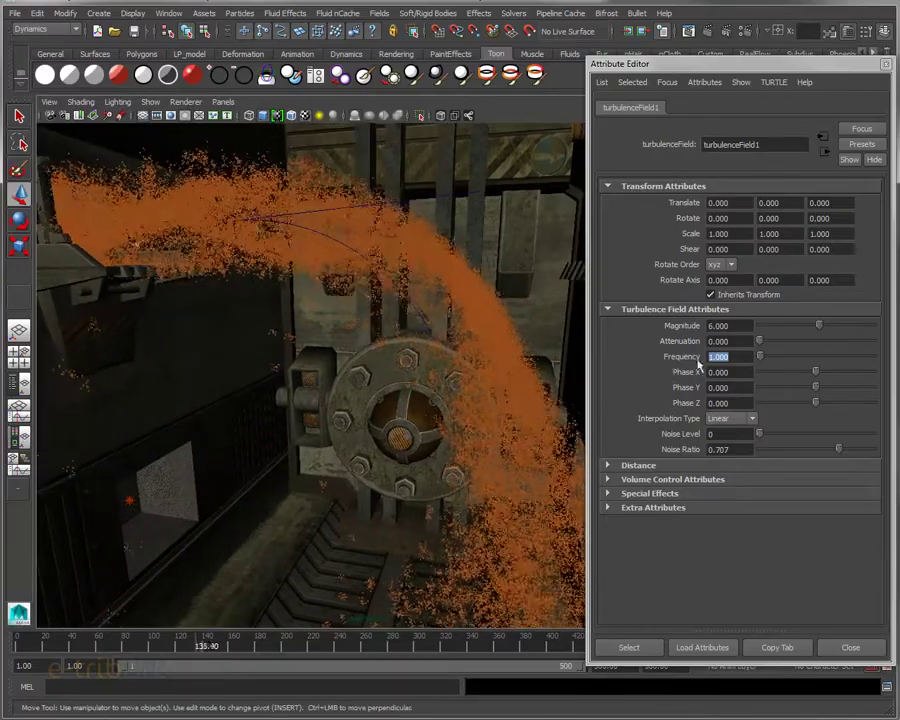
click(736, 356)
double_click(736, 356)
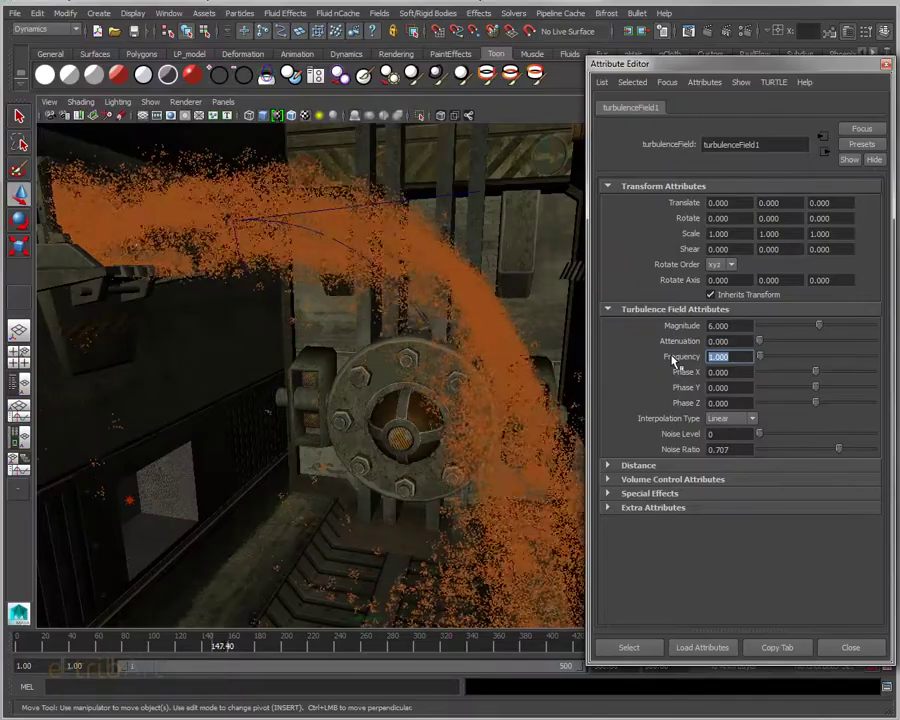
text(10)
key(Return)
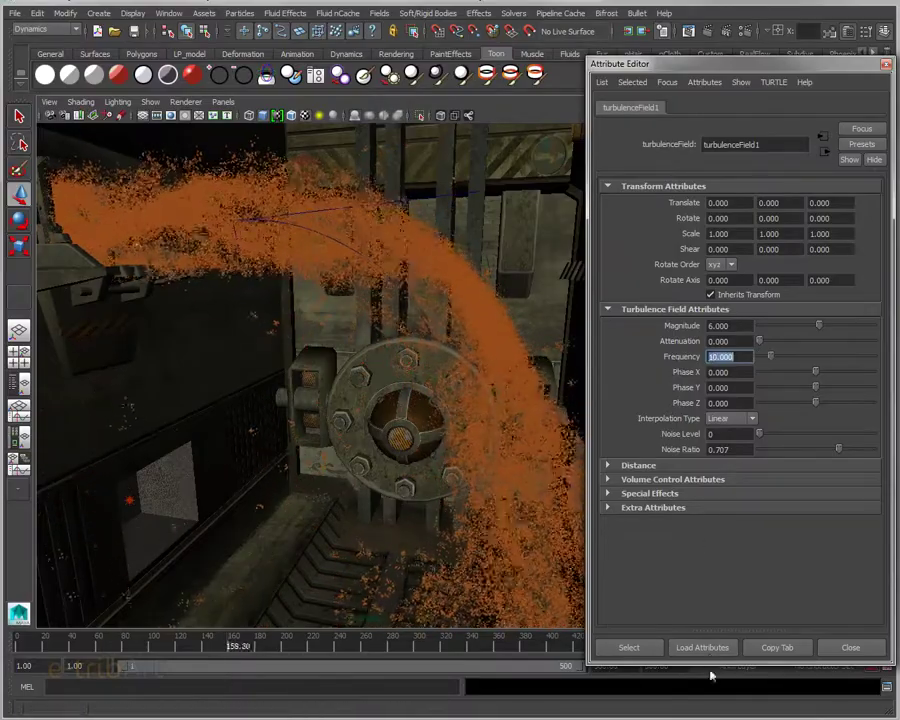
- Replay the stream with Frequency 10 to frame 121.8, then start editing Frequency again
drag(708, 634, 708, 564)
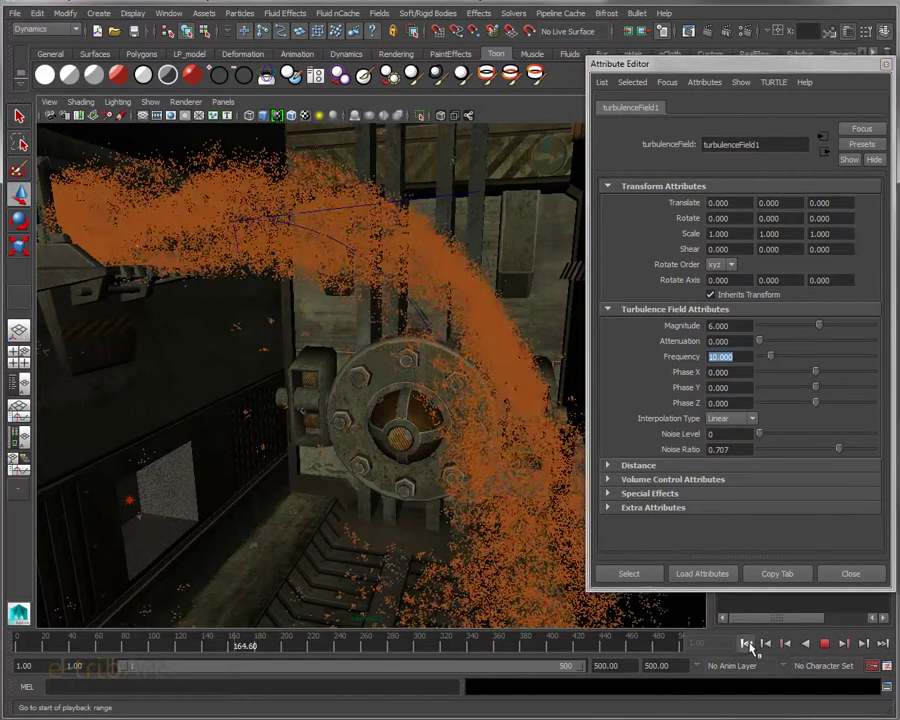
click(746, 643)
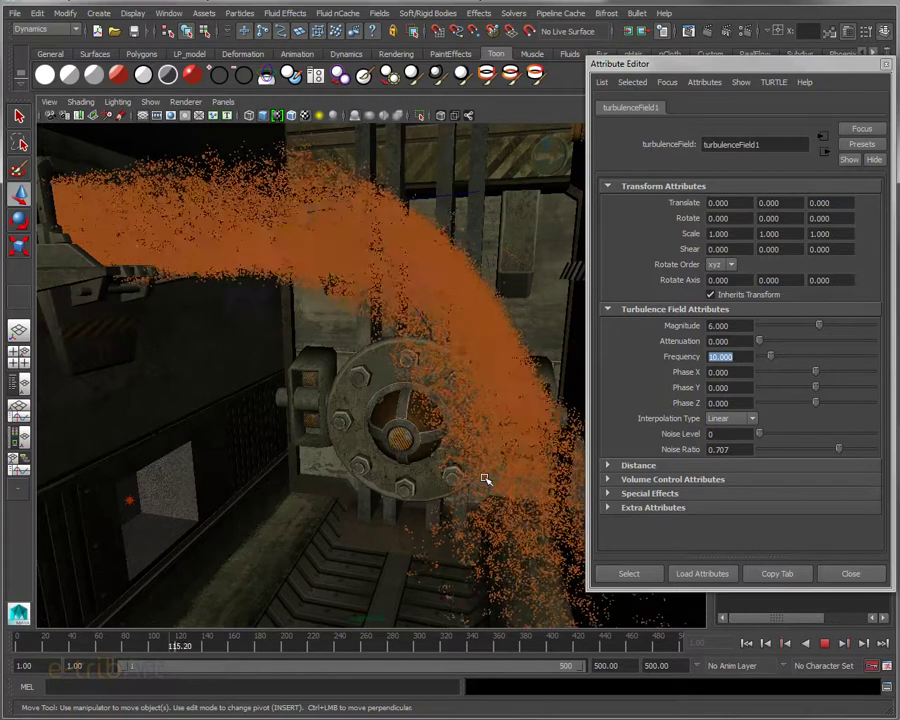
click(824, 643)
click(742, 359)
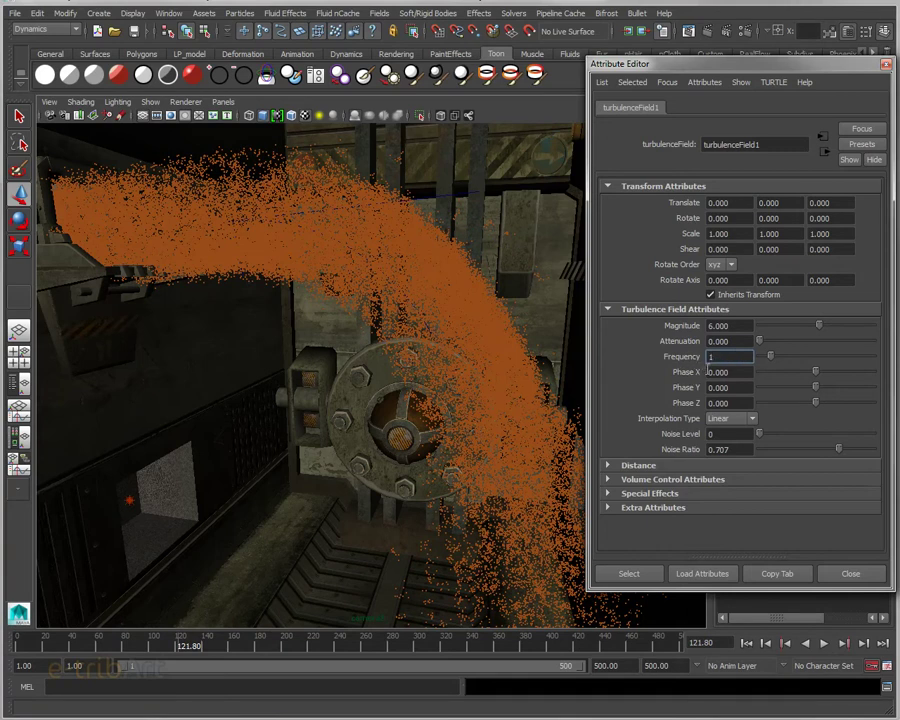
- Replay the turbulent stream from frame 1, tumbling and zooming in, and stop at frame 120.8
click(748, 644)
click(825, 645)
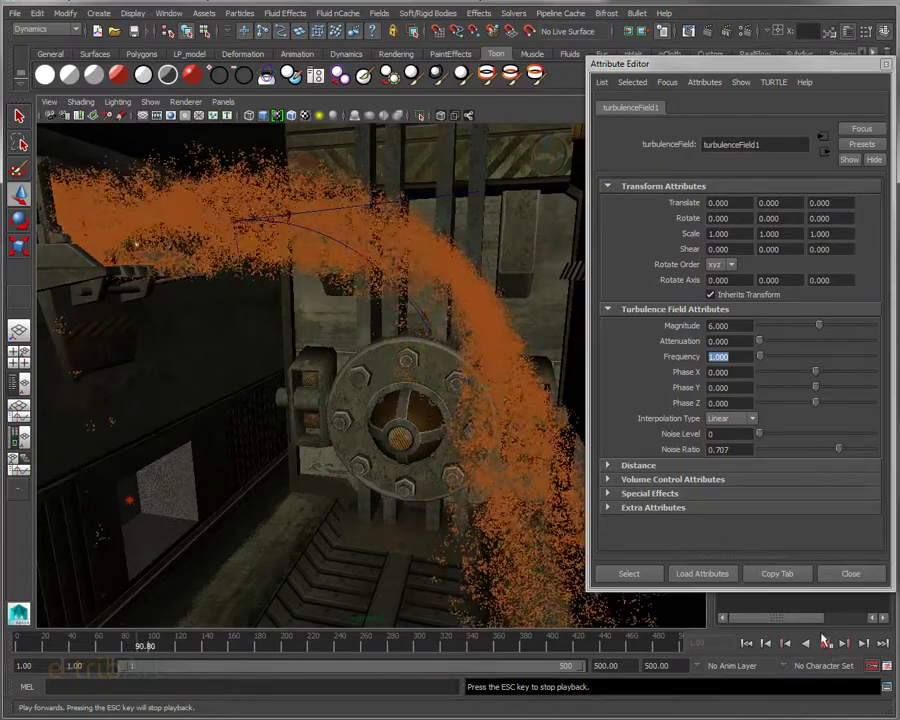
mouse_move(502, 388)
alt+mouse_down()
mouse_move(412, 416)
mouse_move(410, 388)
mouse_move(470, 398)
mouse_move(510, 380)
mouse_move(432, 373)
alt+mouse_up()
scroll(416, 416, up, 5)
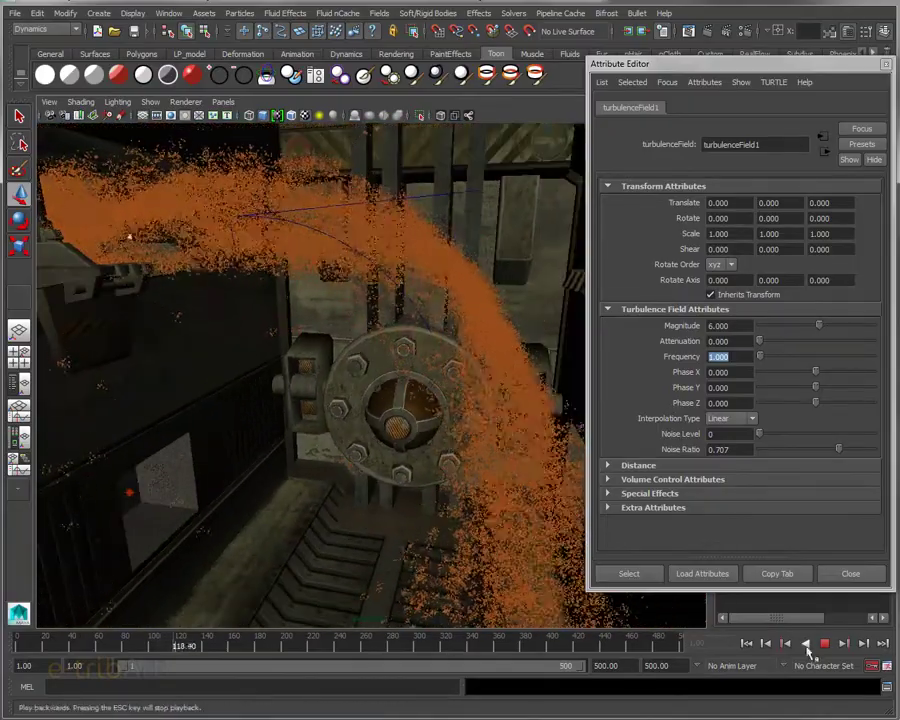
click(825, 644)
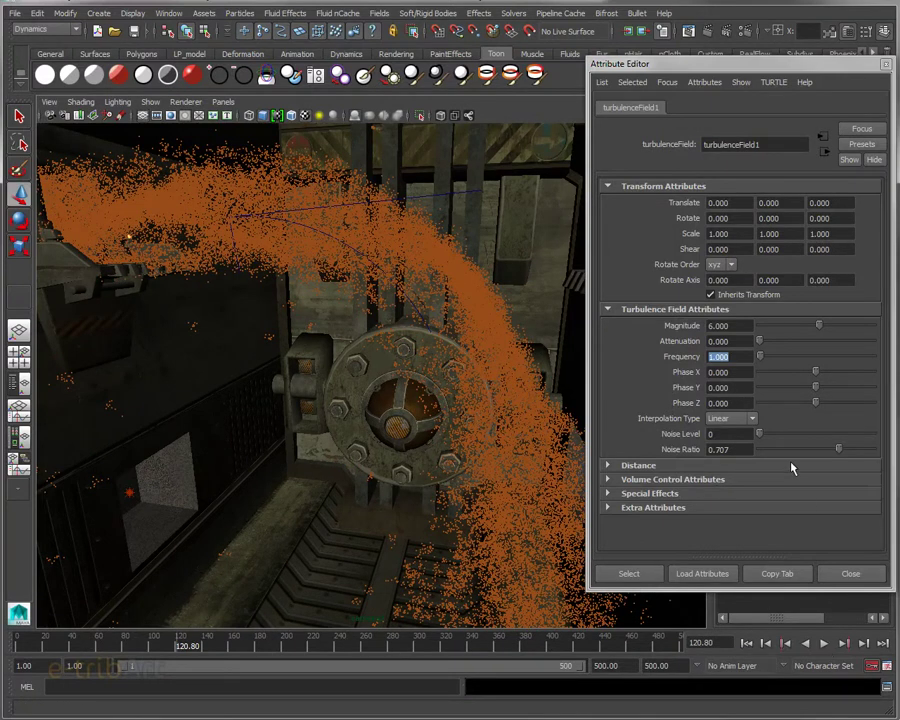
- Shift turbulence Phase to X 12.112, Y -2.174, Z -4.037, replaying the stream to frame 77.4
click(788, 375)
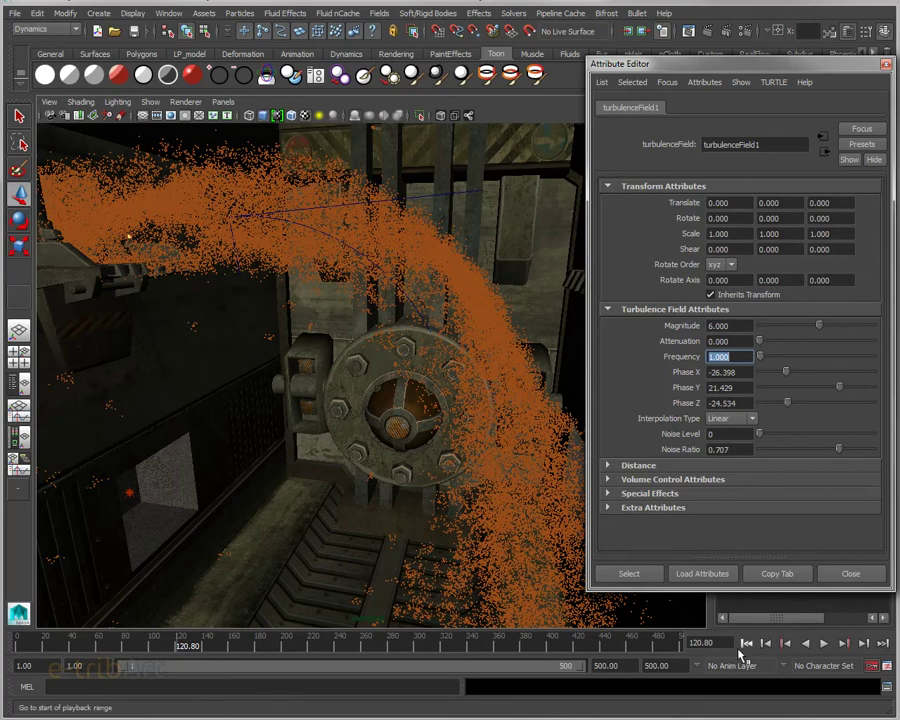
click(745, 644)
click(823, 643)
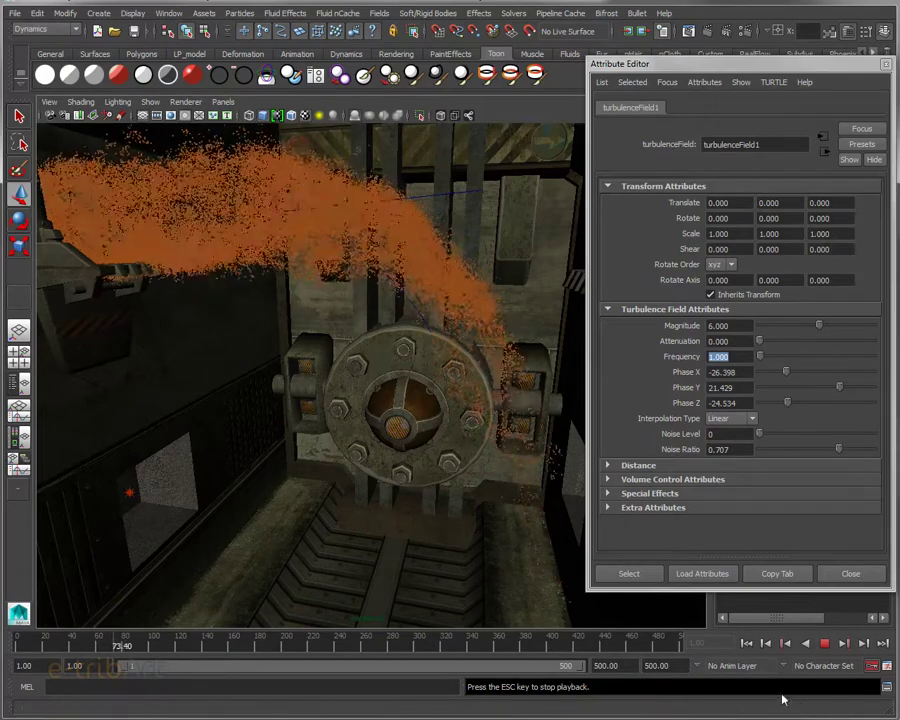
click(824, 643)
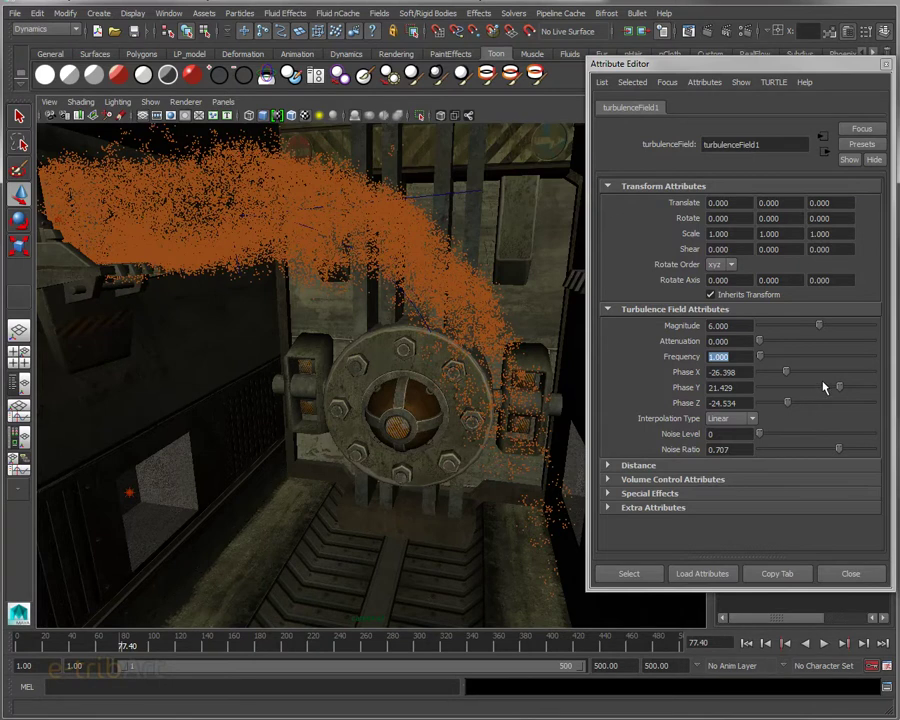
click(747, 372)
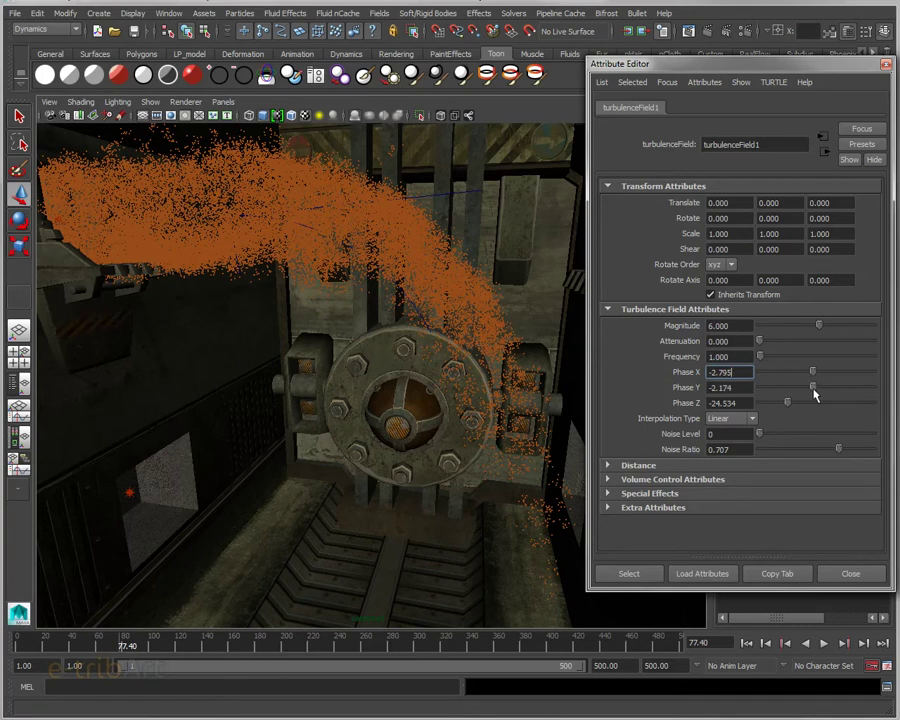
drag(815, 401, 810, 401)
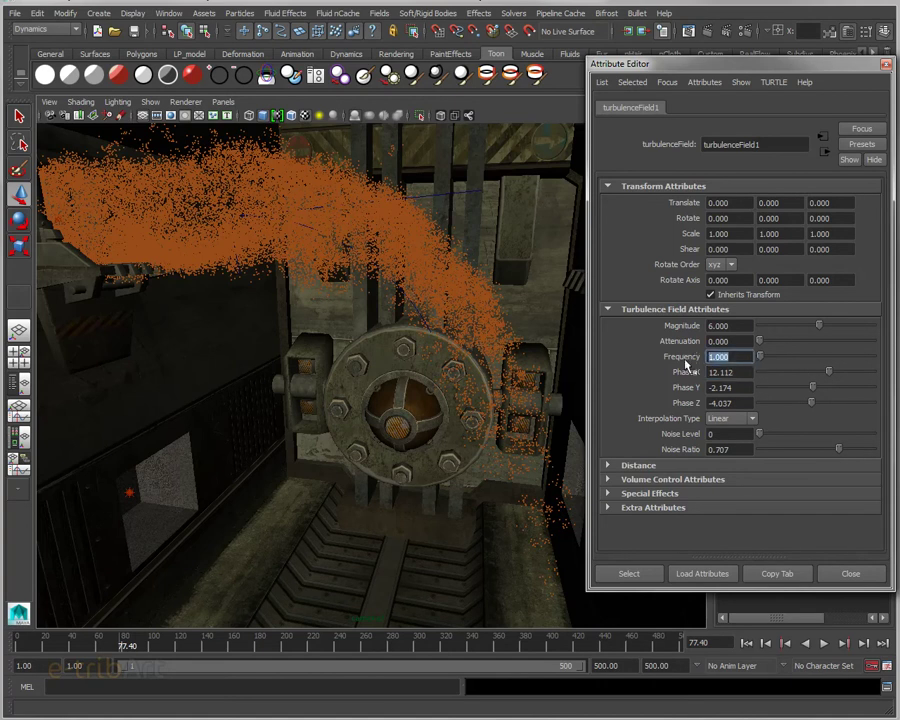
- Set turbulenceField1's Frequency to 0.100 and replay the stream from frame 1
text(0.1)
key(Return)
click(747, 644)
click(825, 644)
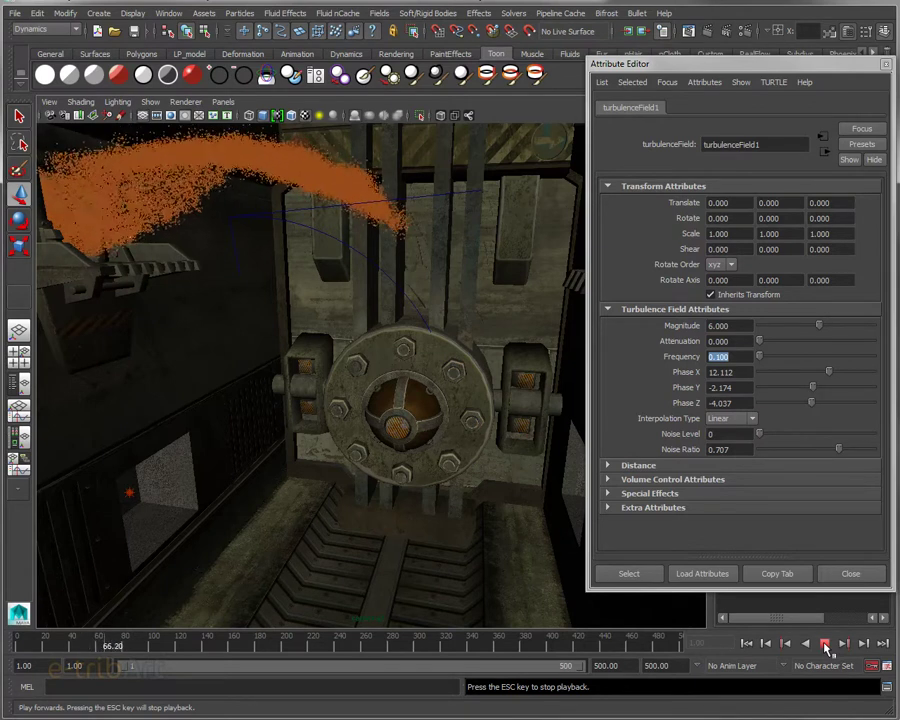
- Tumble closer to the machinery, stop at frame 107.6, and select the pipe mesh pCylinderShape1
mouse_move(347, 452)
alt+middle_down()
mouse_move(372, 426)
mouse_move(411, 490)
alt+middle_up()
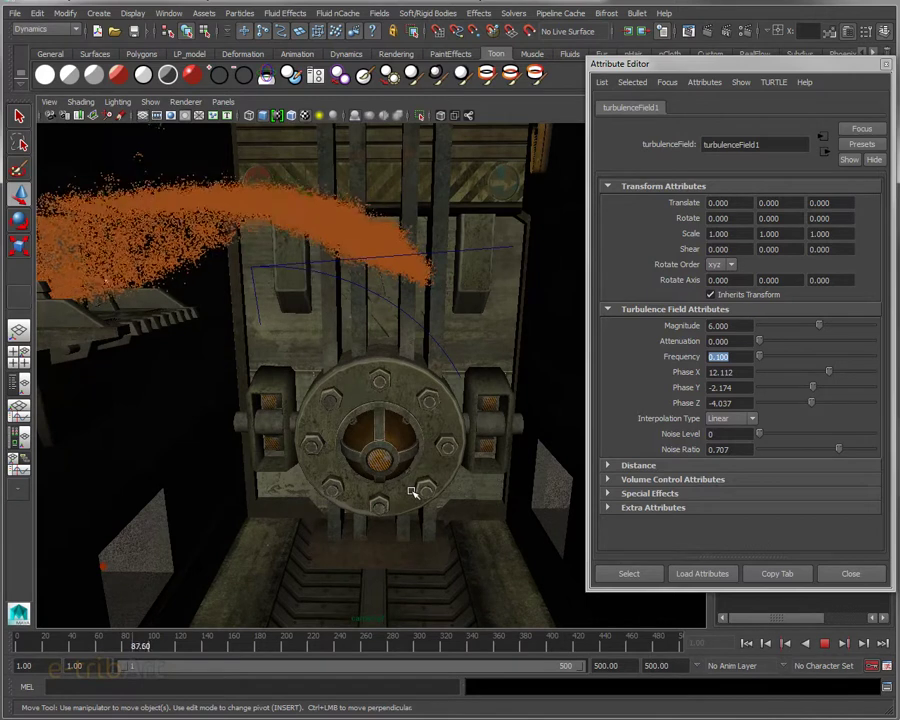
mouse_move(348, 362)
alt+mouse_down()
mouse_move(275, 393)
mouse_move(346, 366)
alt+mouse_up()
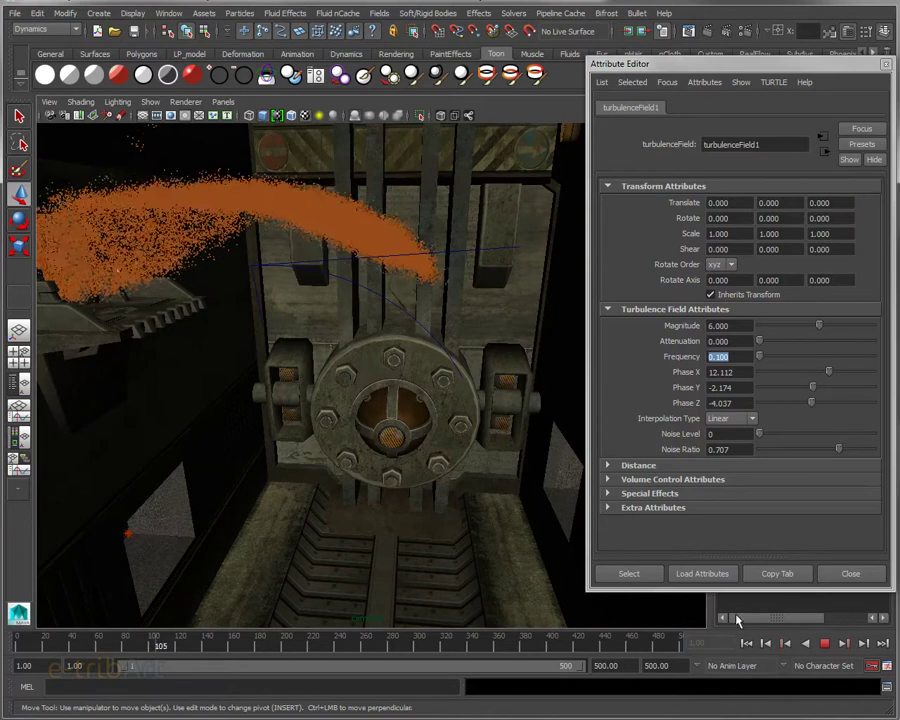
click(824, 643)
mouse_move(366, 388)
alt+mouse_down()
mouse_move(362, 362)
mouse_move(316, 285)
alt+mouse_up()
click(297, 244)
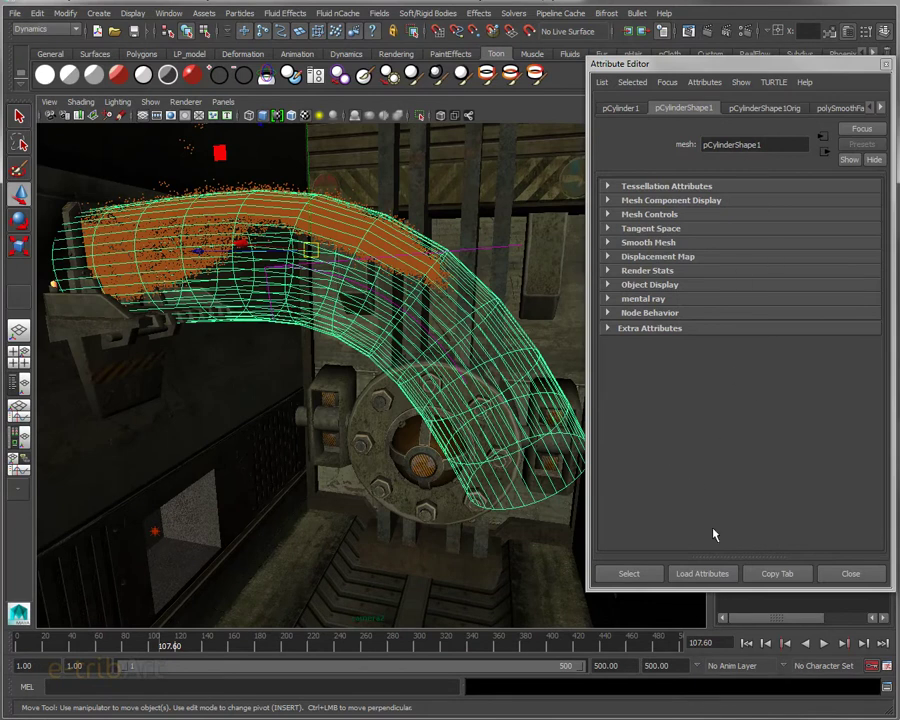
- Rewind, reselect turbulenceField1, and set its Frequency to 1.500
click(746, 645)
click(433, 555)
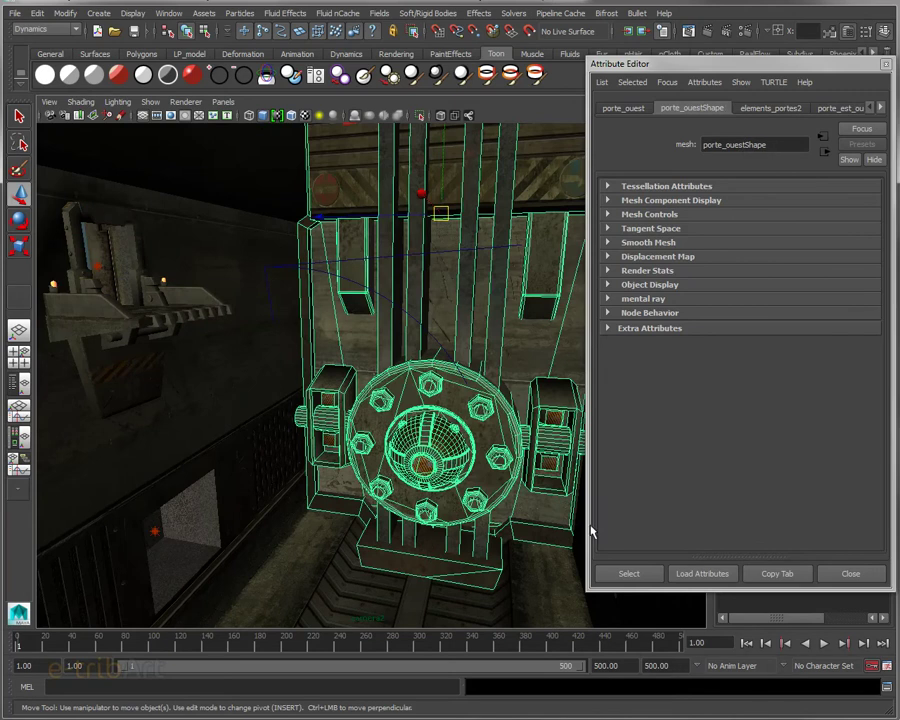
click(437, 347)
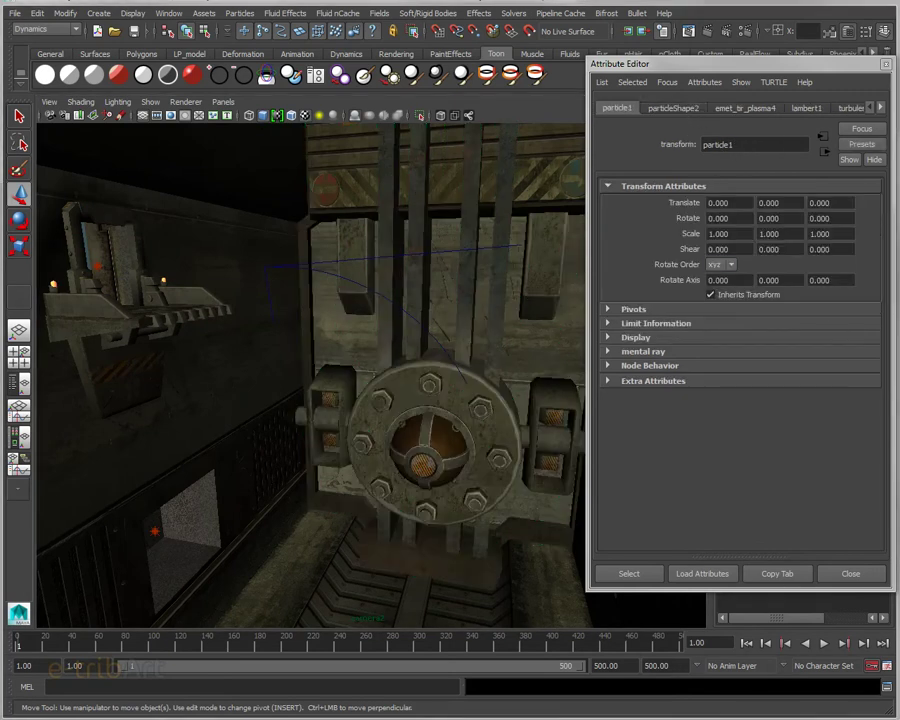
click(731, 357)
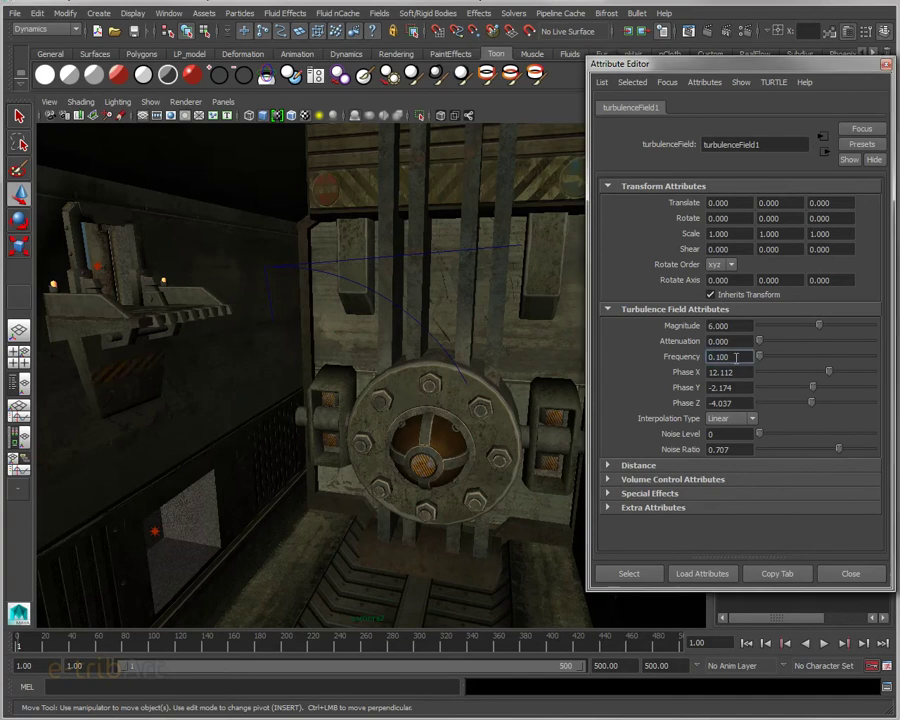
text(1.5)
key(Return)
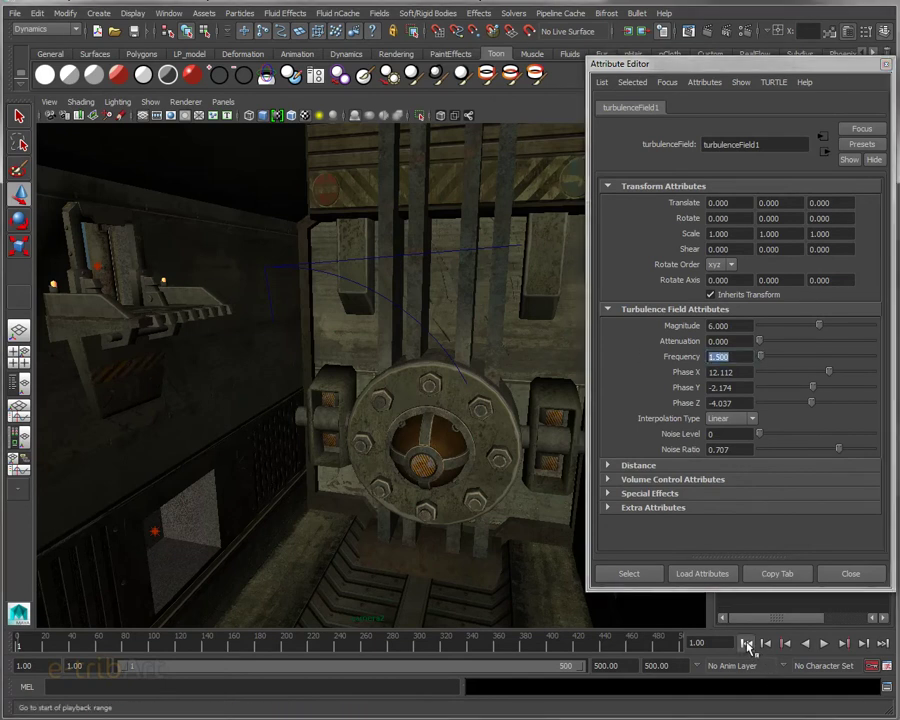
- Play the stream with the new frequency, tumbling the view up to frame 112.4
click(823, 643)
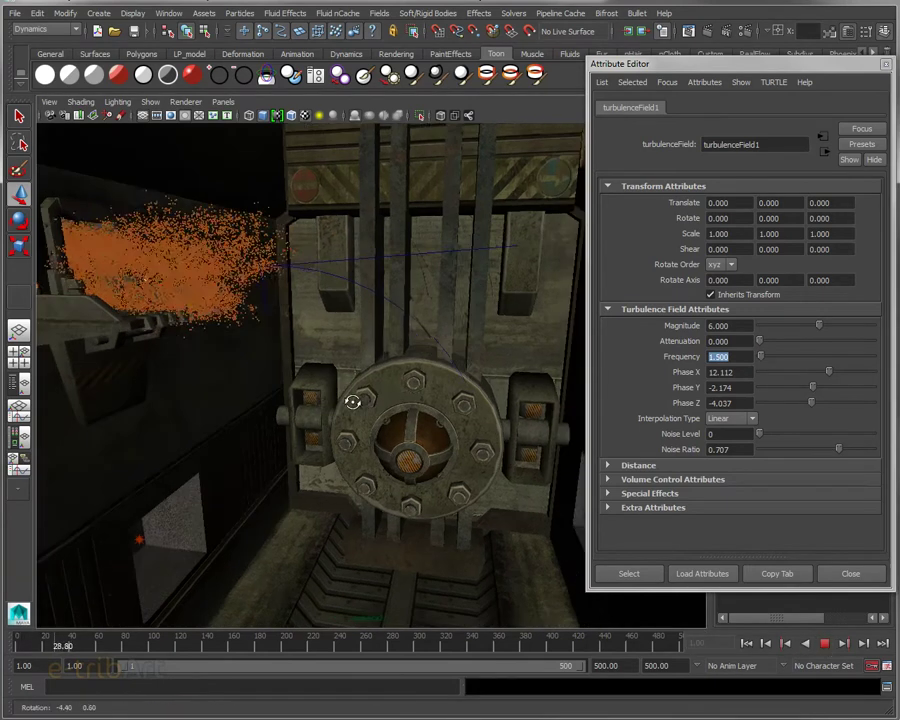
alt+drag(340, 401, 346, 401)
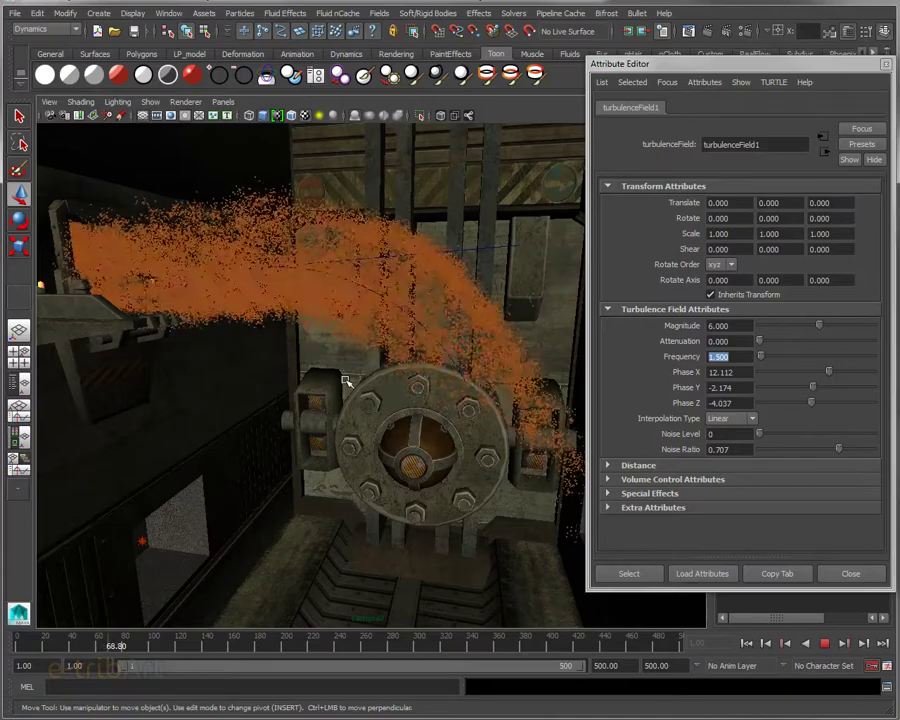
mouse_move(474, 427)
alt+mouse_down()
mouse_move(438, 435)
mouse_move(230, 240)
alt+mouse_up()
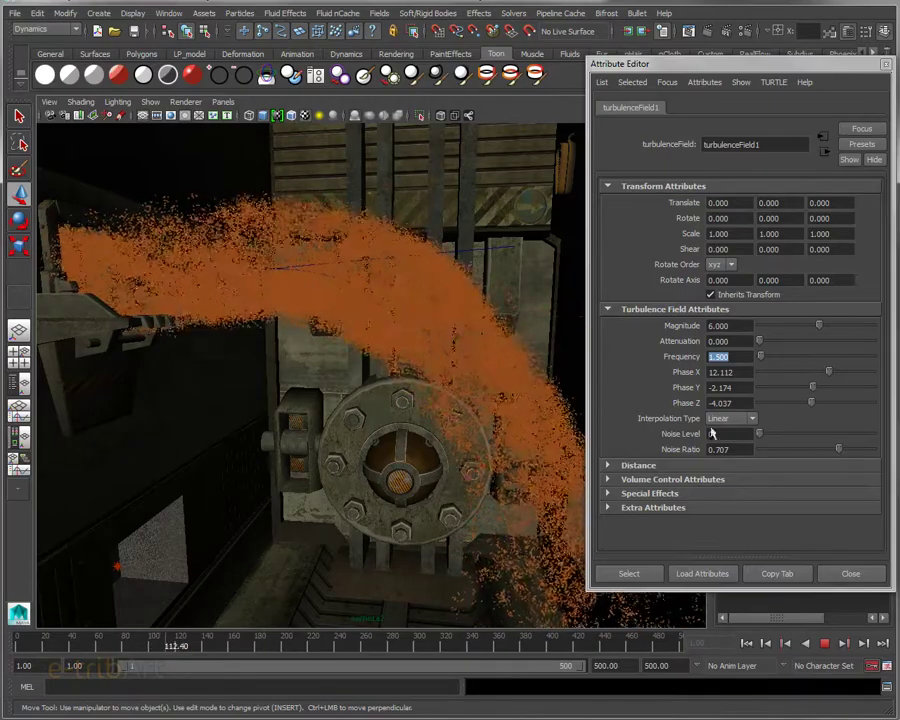
- Stop playback, set Frequency to 0.700, and replay the stream from frame 1
key(Escape)
click(736, 358)
drag(736, 358, 687, 366)
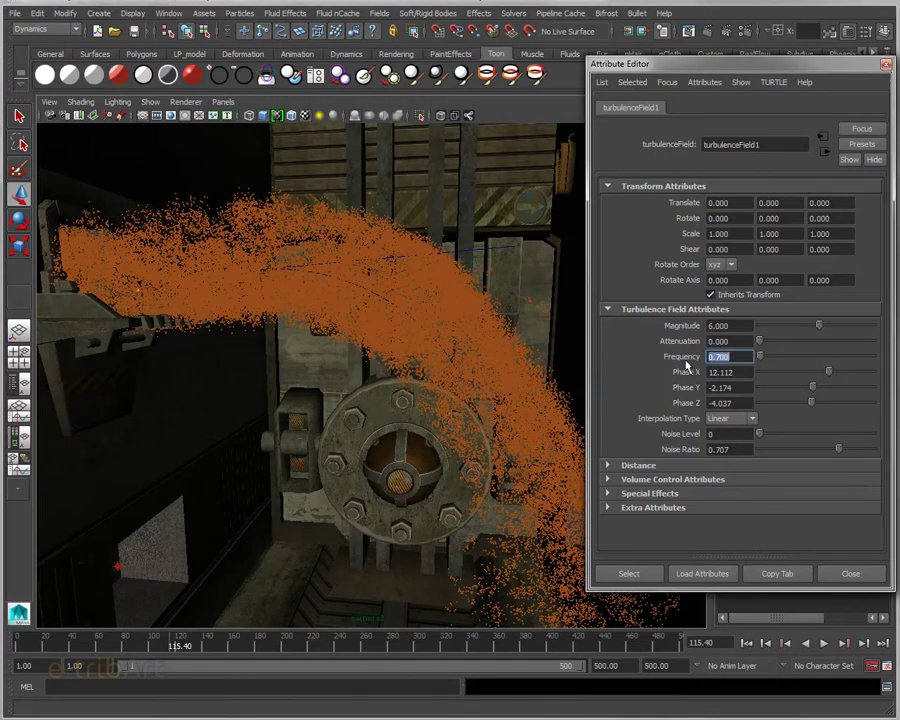
click(747, 643)
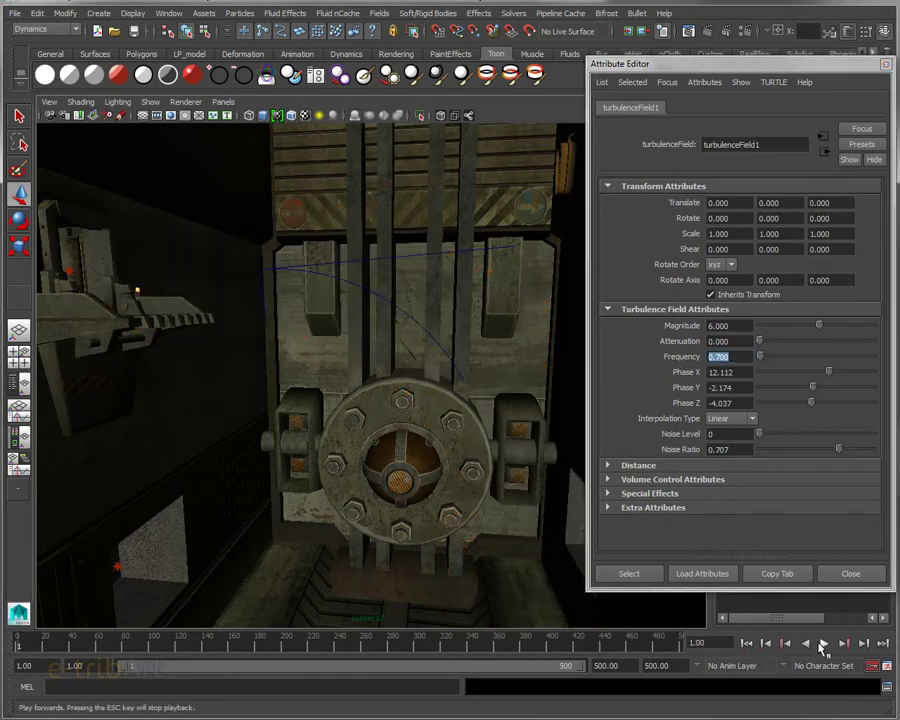
click(822, 643)
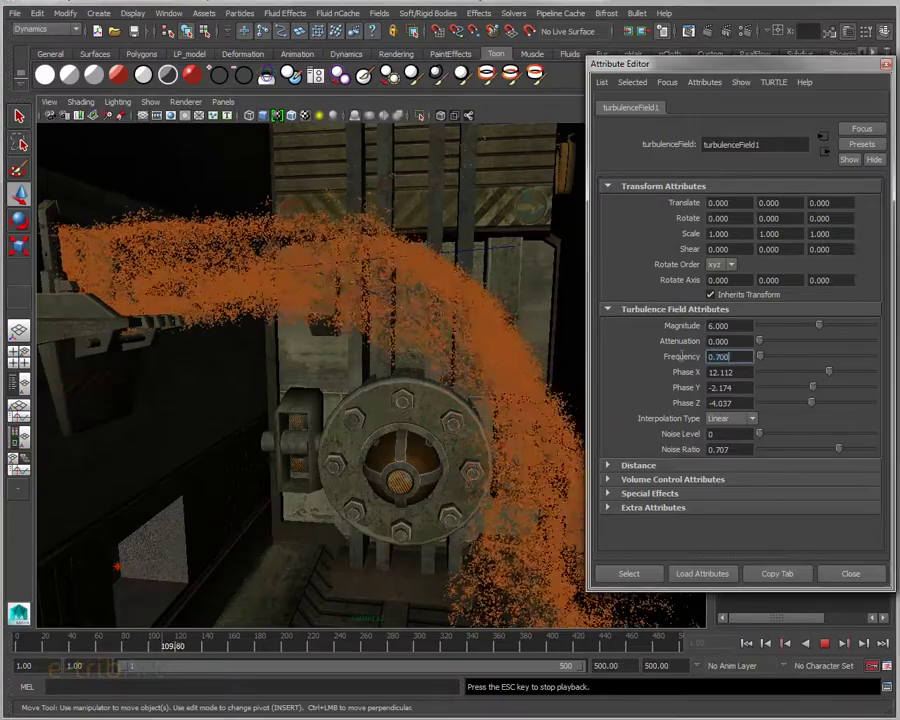
- Restore the turbulenceField1 Frequency to 1.5 and replay the stream, stopping near frame 40
text(1.5)
key(Return)
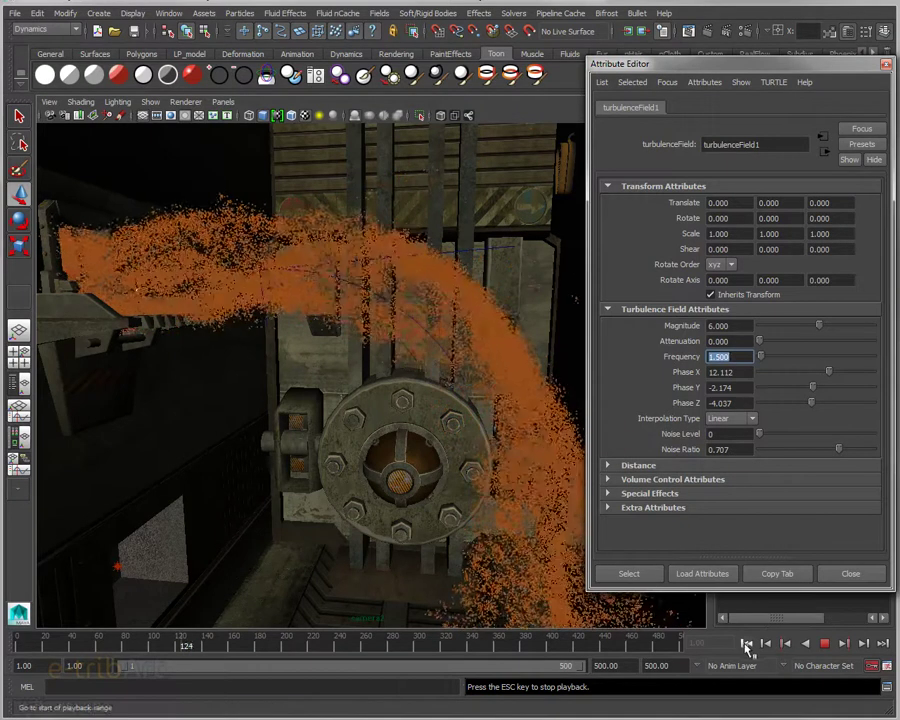
click(747, 643)
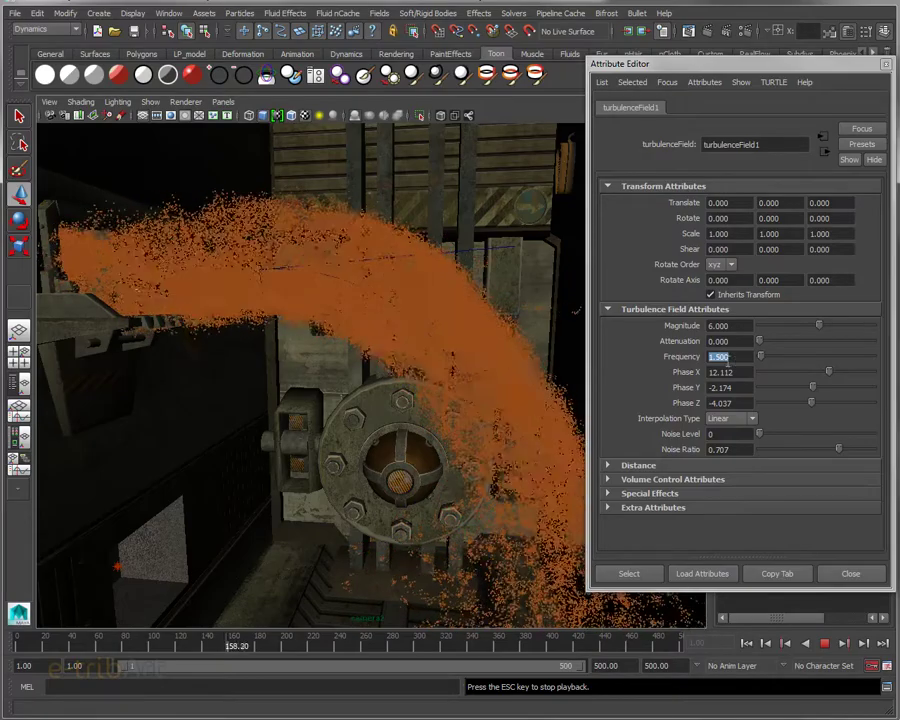
mouse_move(450, 368)
alt+mouse_down()
mouse_move(416, 364)
mouse_move(398, 384)
mouse_move(422, 366)
mouse_move(450, 378)
alt+mouse_up()
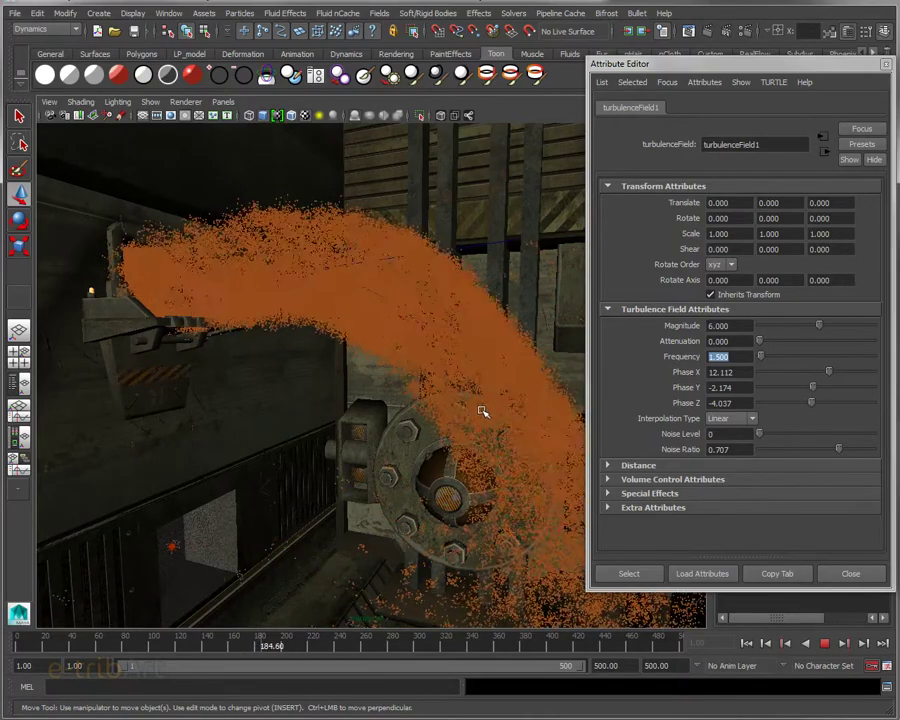
click(824, 643)
click(748, 645)
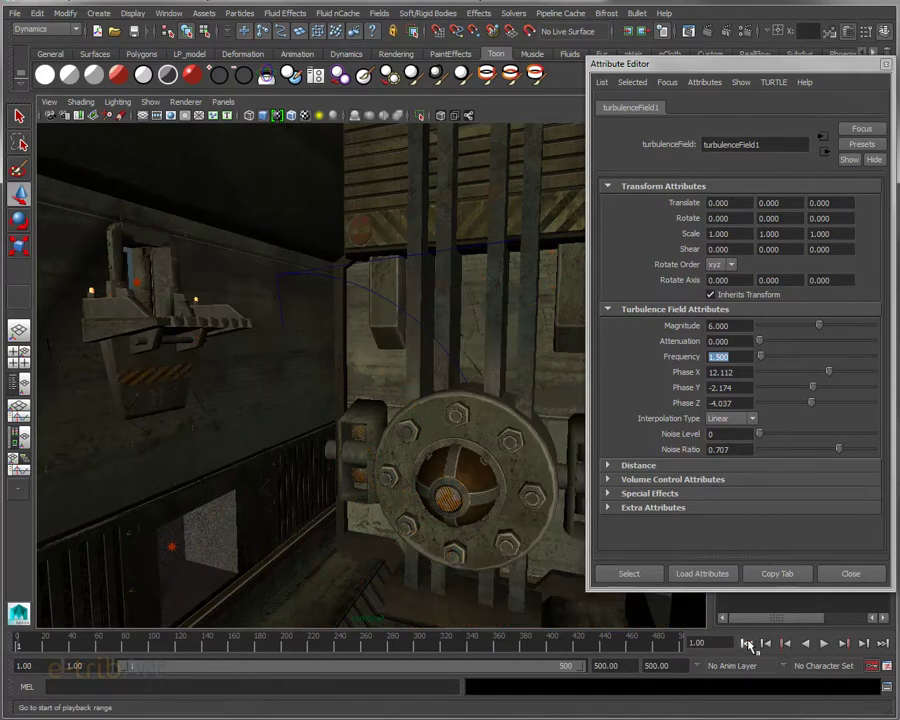
click(824, 643)
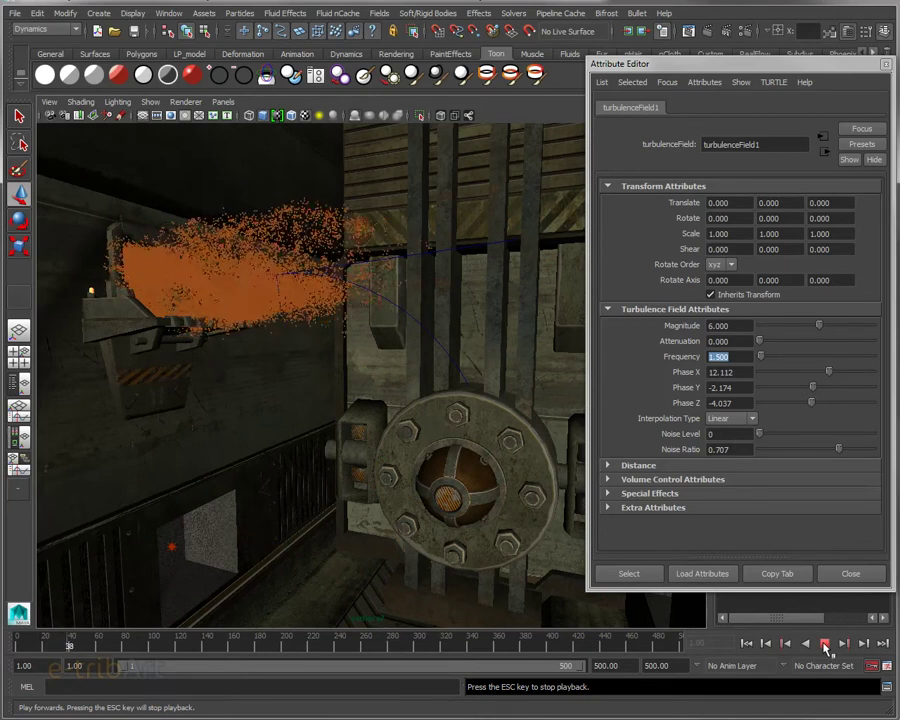
click(824, 643)
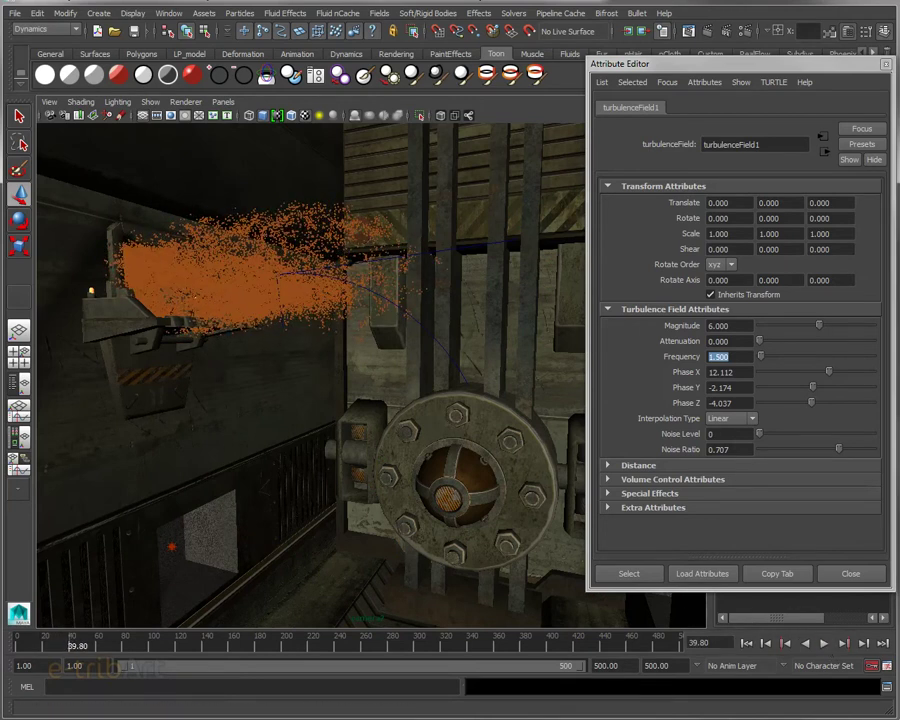
- Show particleShape2's attributes and break the expression driving its Dynamics Weight
click(250, 265)
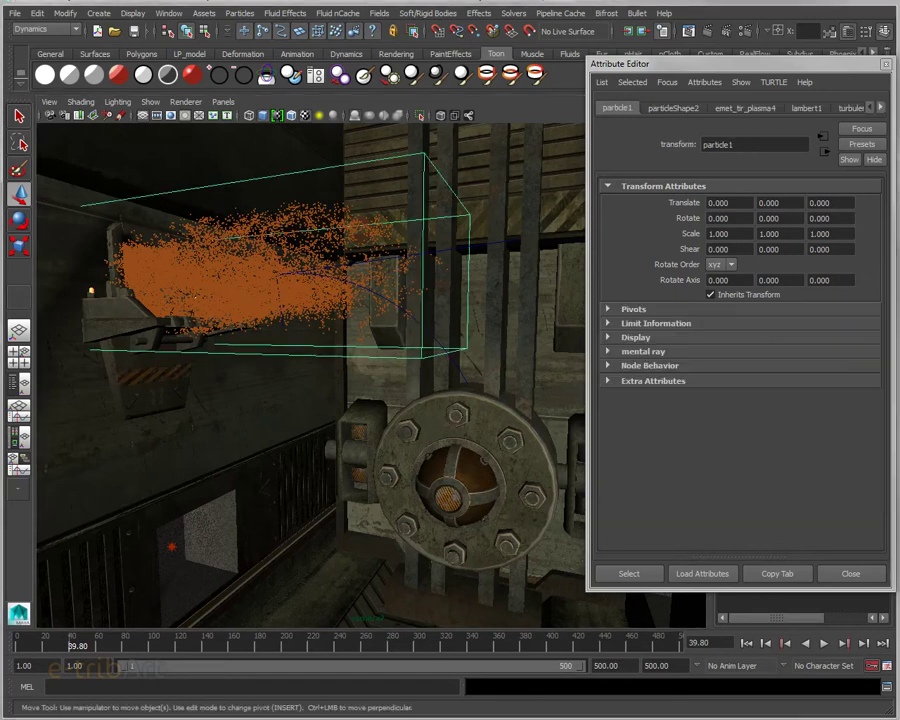
click(671, 109)
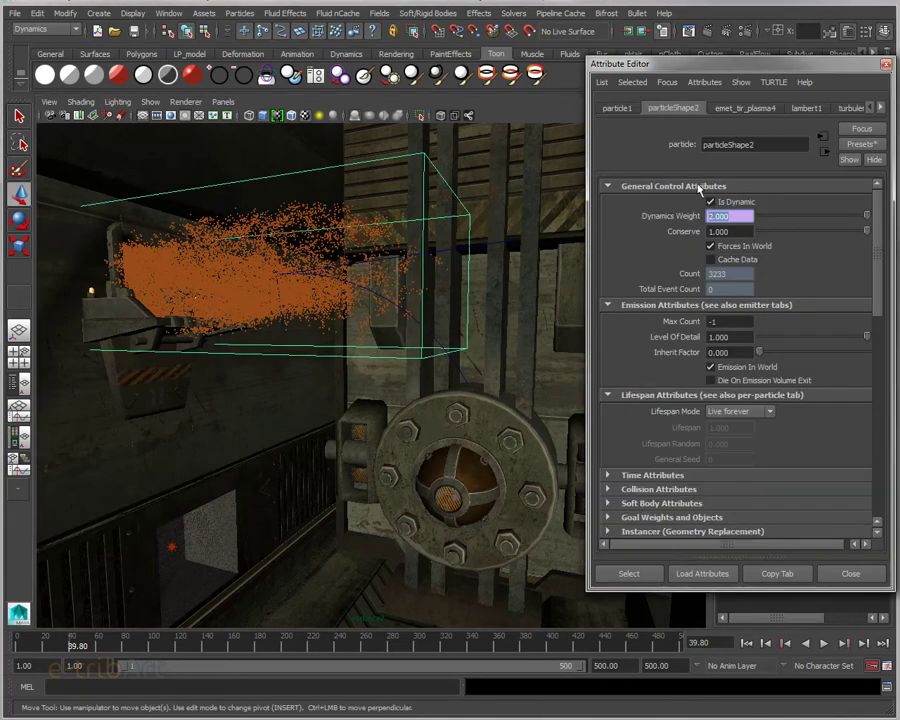
right_click(688, 219)
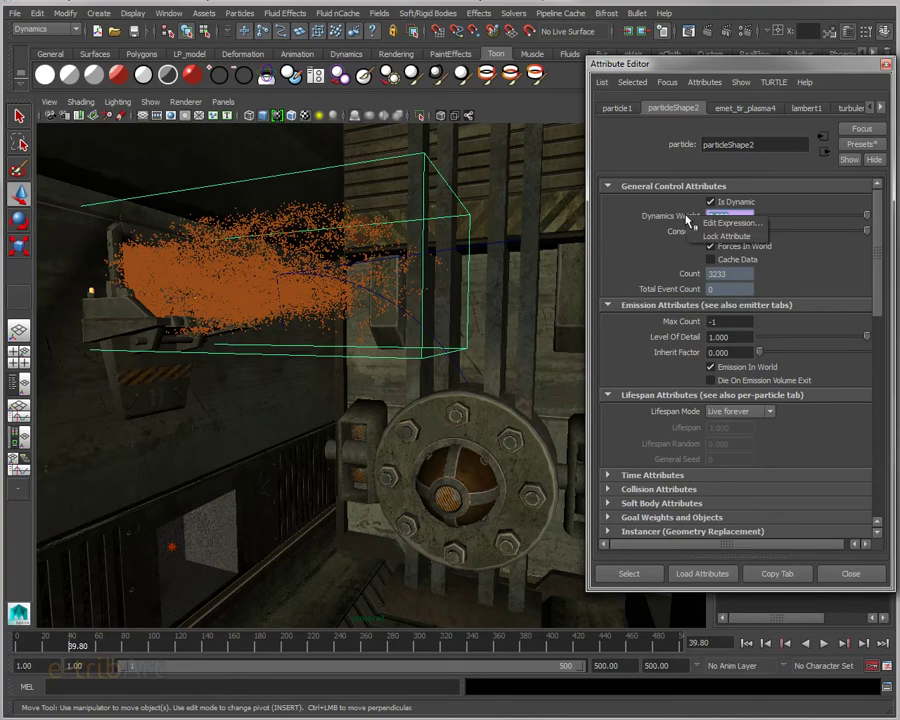
click(677, 224)
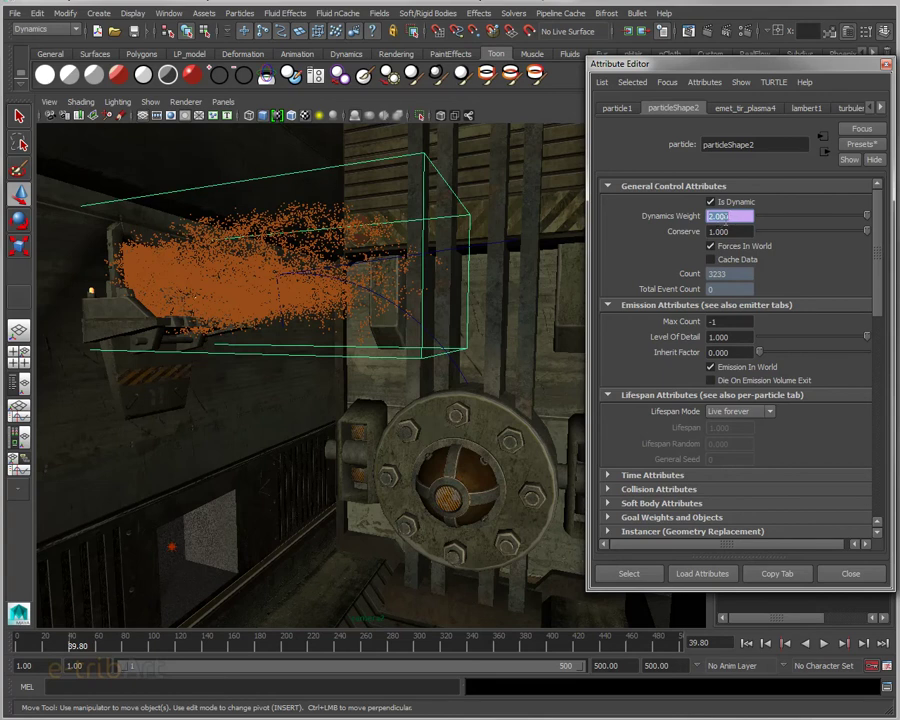
right_click(687, 225)
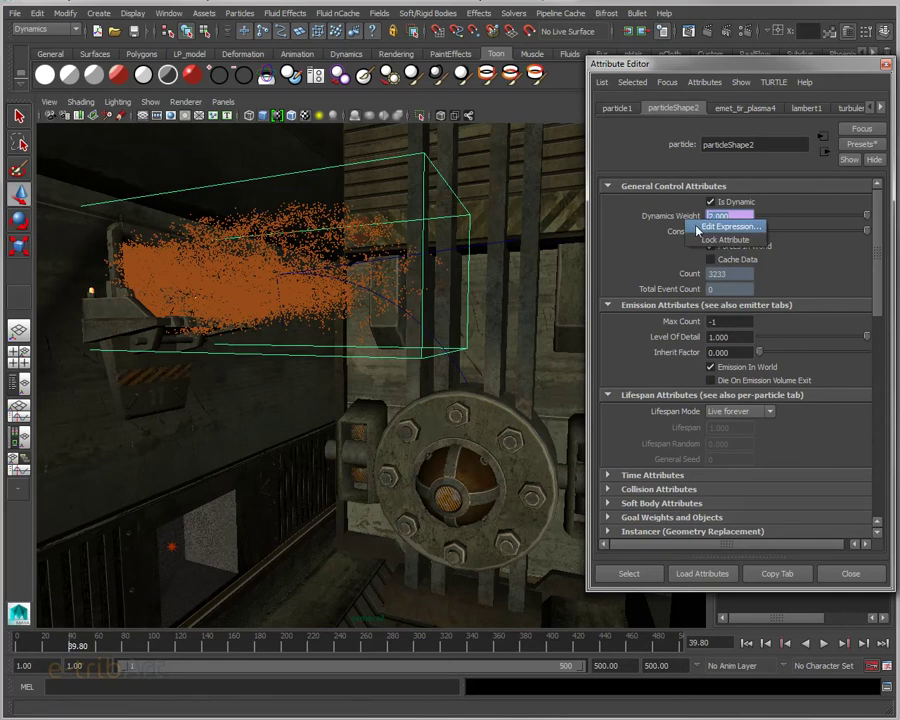
right_click(740, 216)
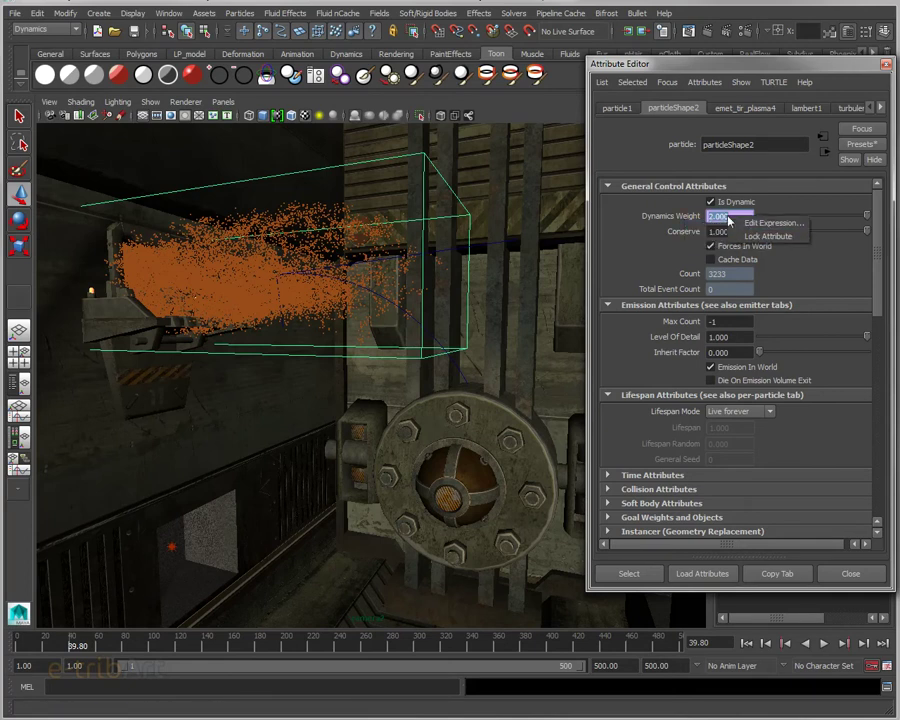
click(737, 223)
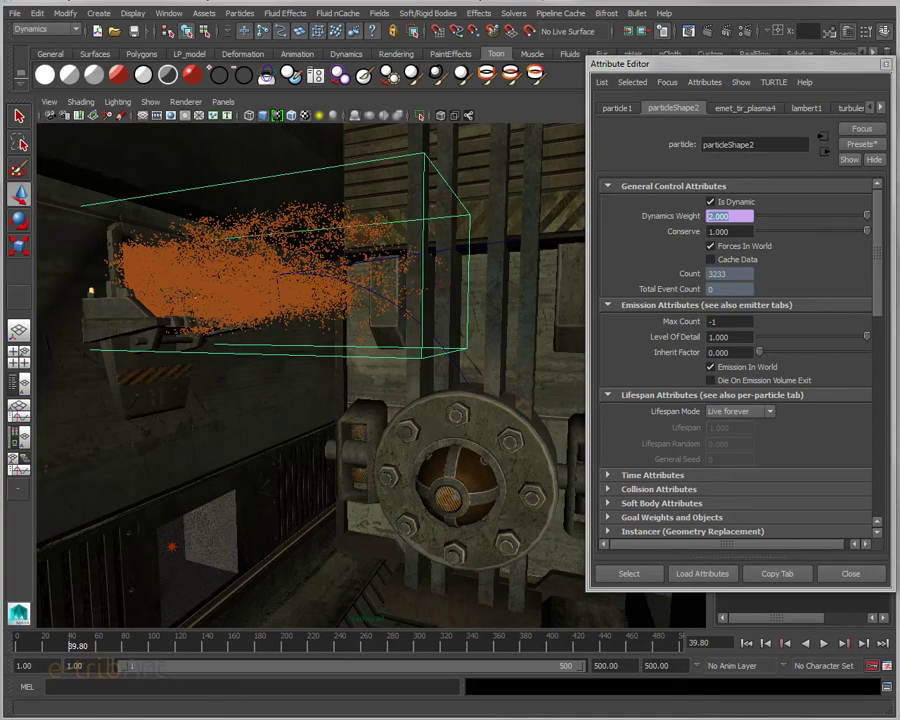
text(1.000)
key(Return)
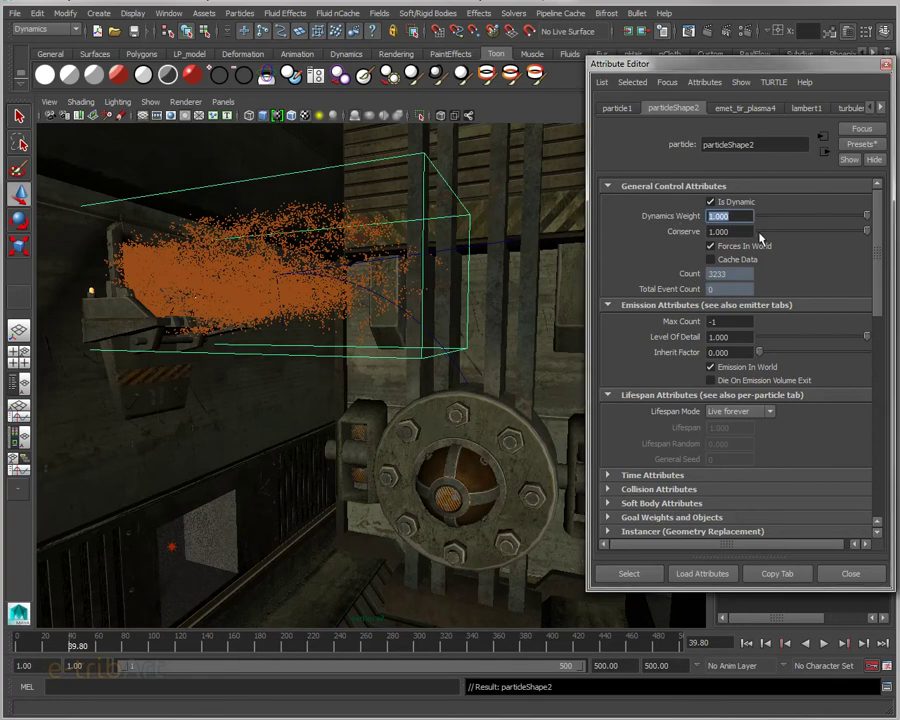
- Set Dynamics Weight to 0 and replay the simulation from the start
click(830, 216)
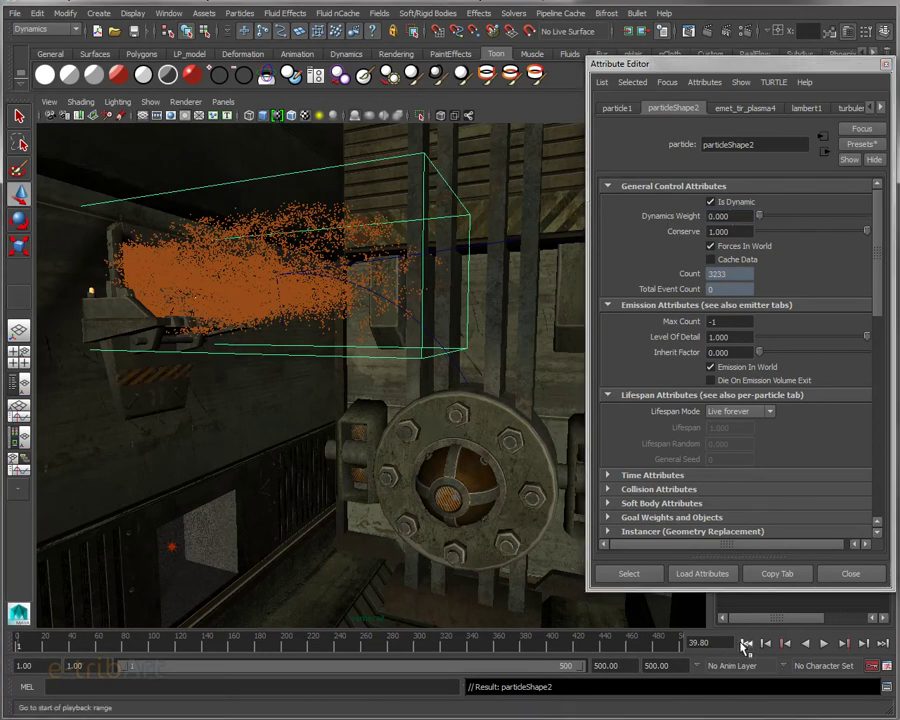
click(747, 643)
click(825, 643)
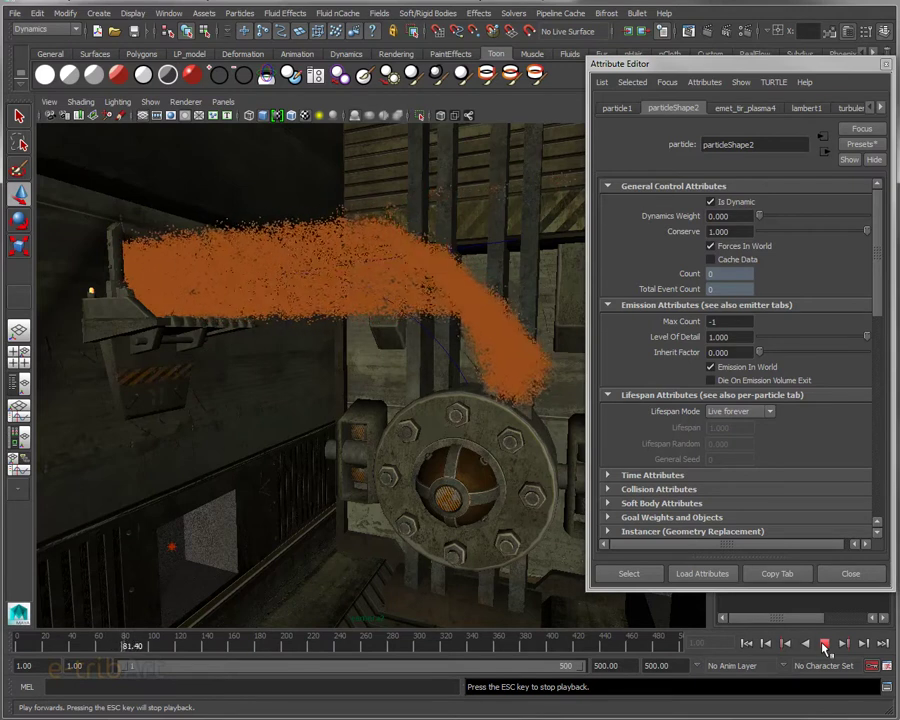
- Stop playback at frame 82.2 and set Dynamics Weight back to 1
click(825, 645)
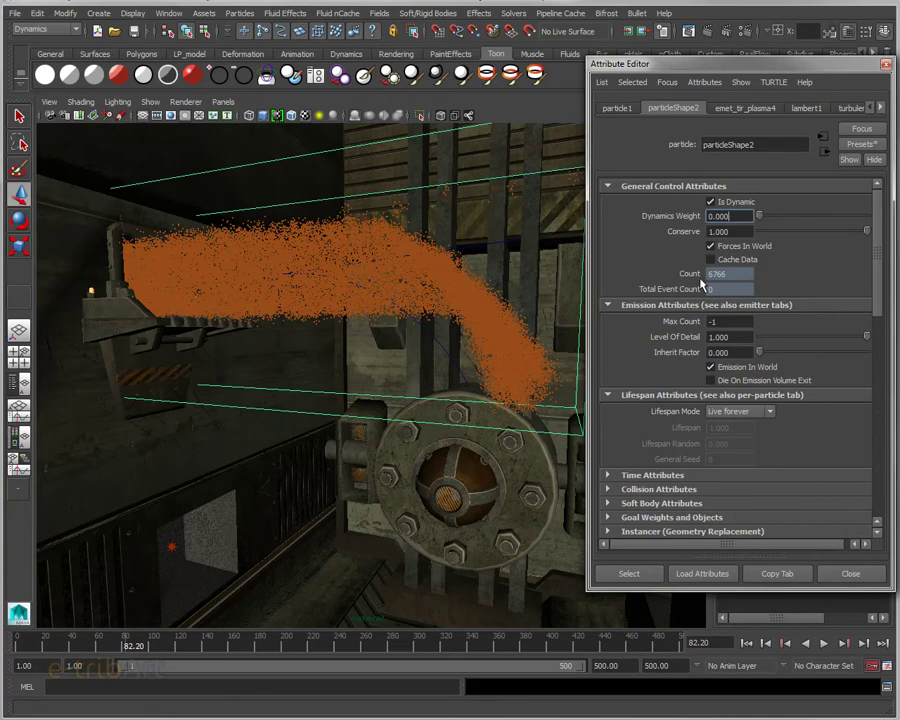
click(743, 219)
text(1.000)
key(Return)
- Rewind and replay the stream, stopping at frame 52.8
click(748, 643)
click(825, 645)
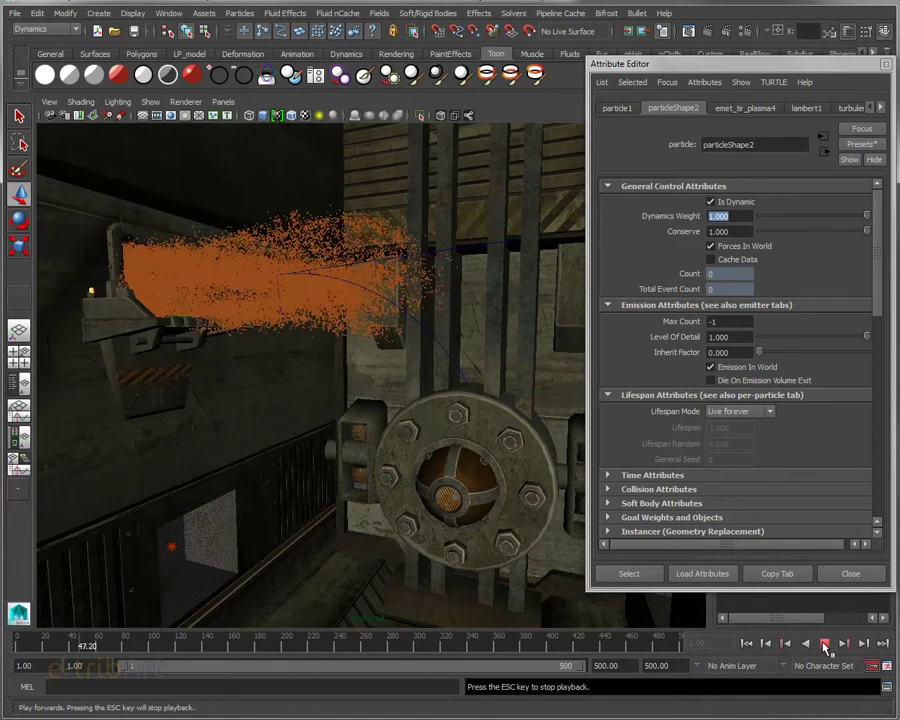
key(Escape)
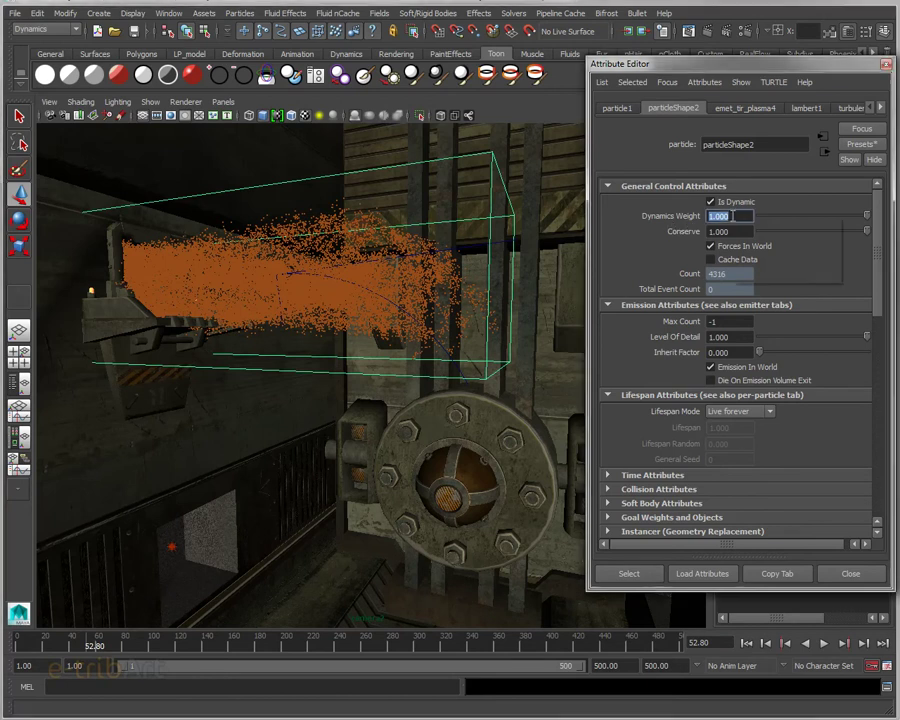
- Create the Dynamics Weight expression particleShape2.dynamicsWeight = 2
right_click(732, 216)
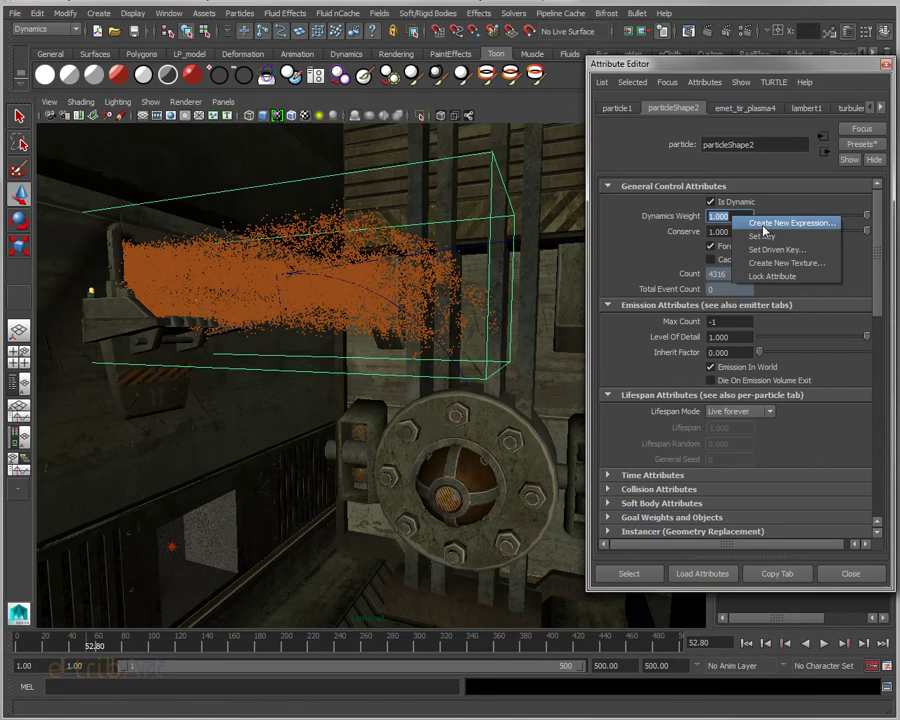
click(761, 226)
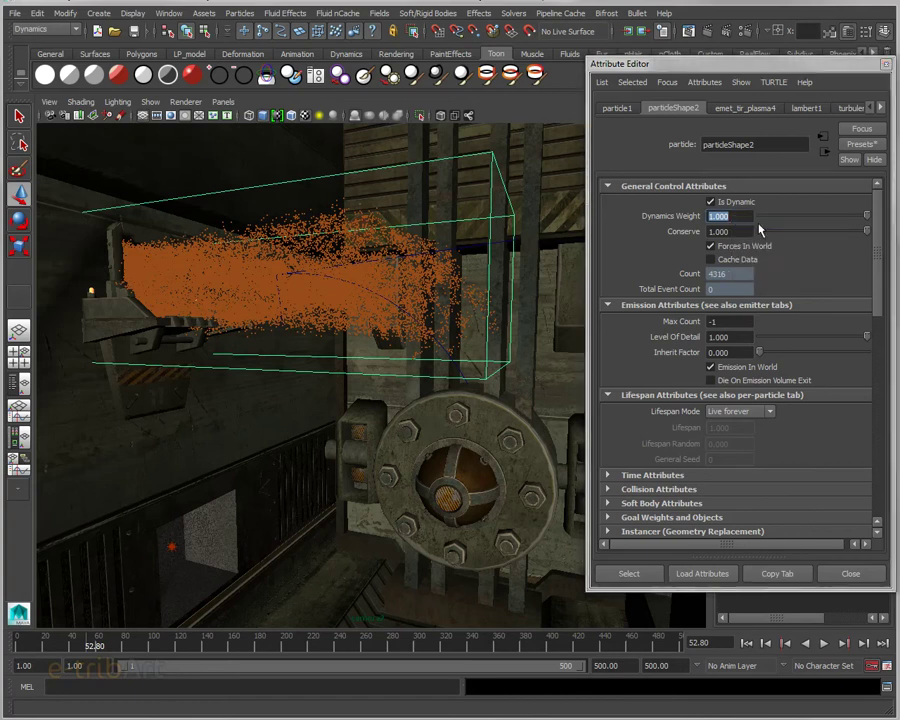
drag(890, 235, 458, 193)
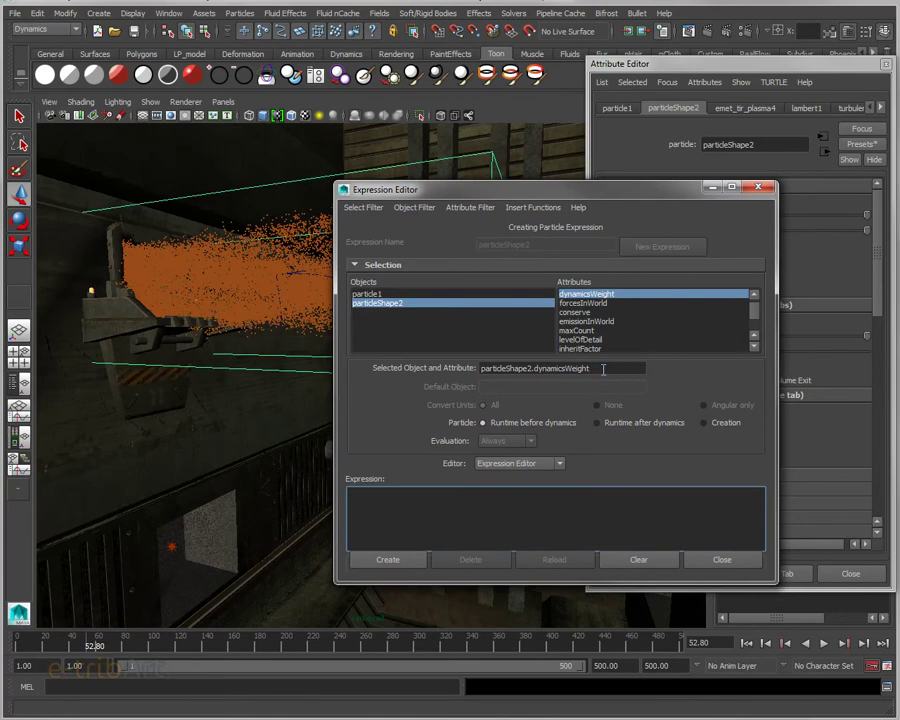
drag(603, 369, 404, 366)
key(ctrl+c)
click(444, 512)
key(ctrl+v)
click(389, 560)
- Close the Expression Editor, reopen it to review the expression, and rewind to frame 1
drag(518, 196, 751, 210)
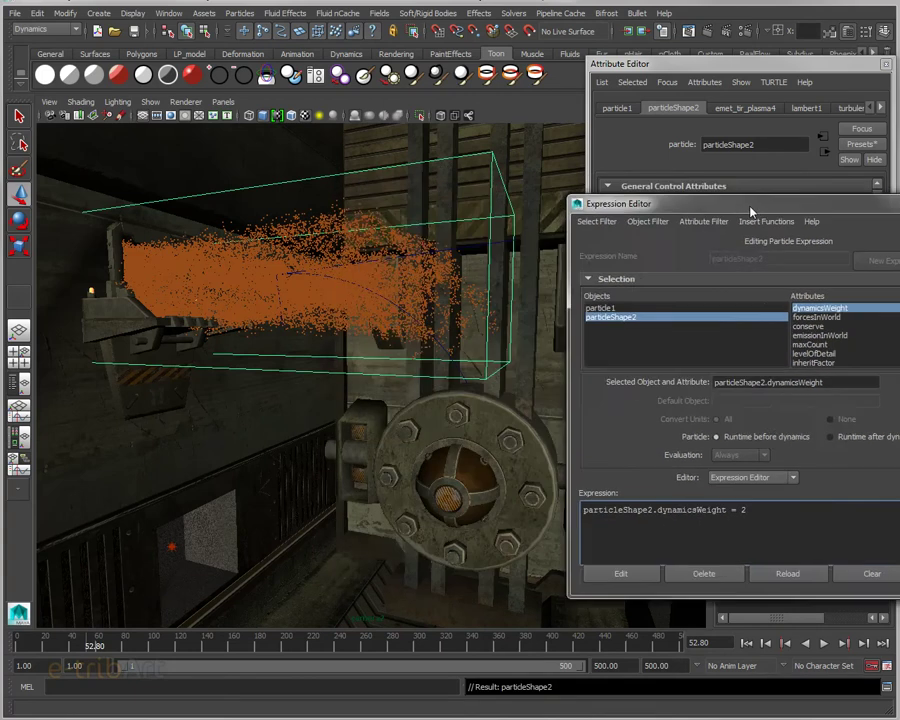
click(897, 204)
right_click(725, 215)
click(760, 228)
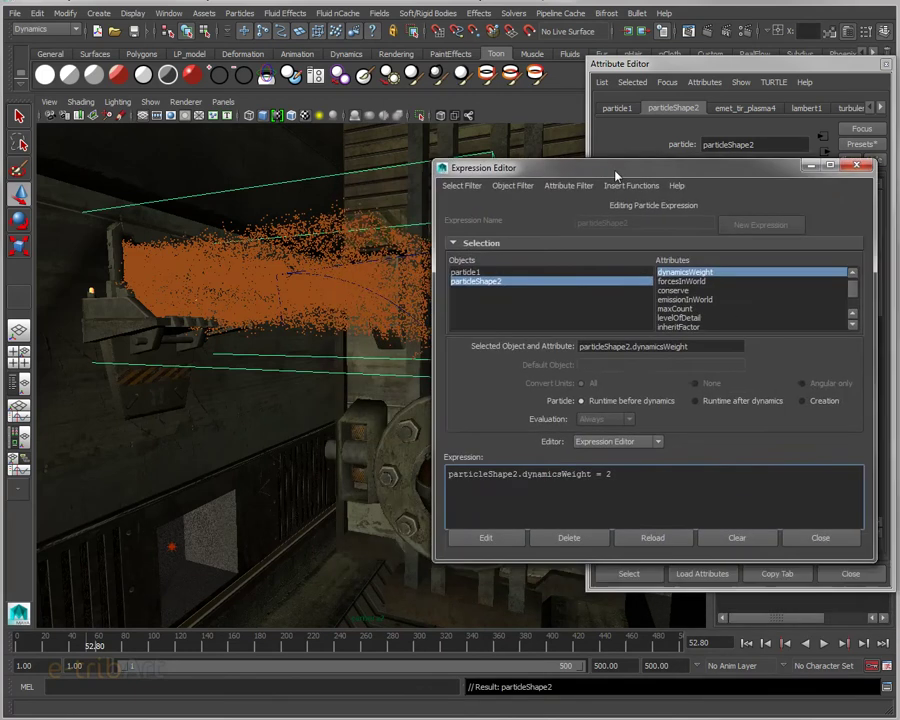
click(452, 528)
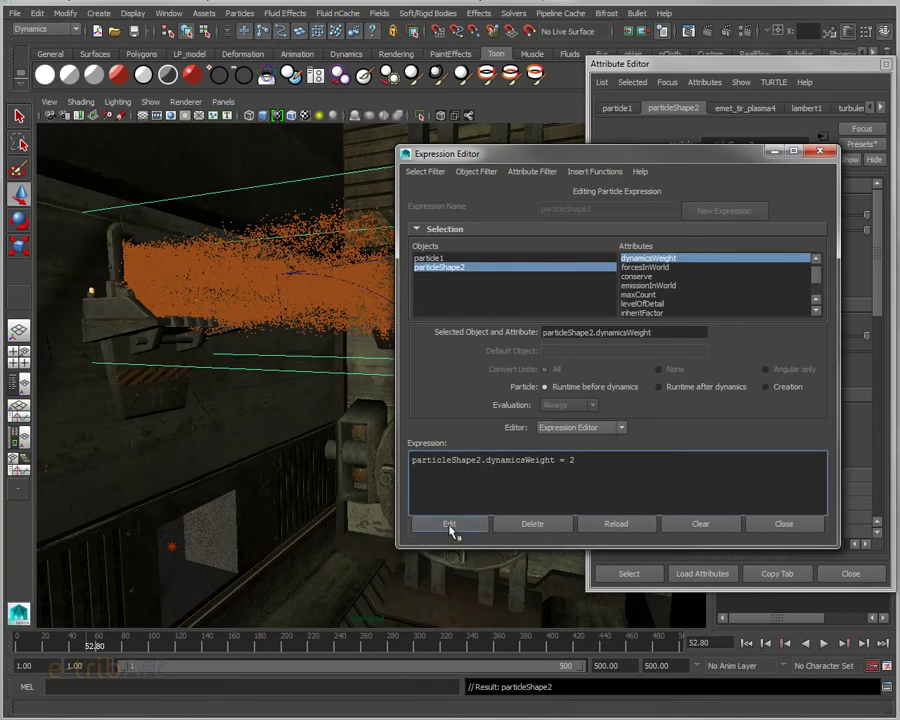
drag(674, 147, 695, 247)
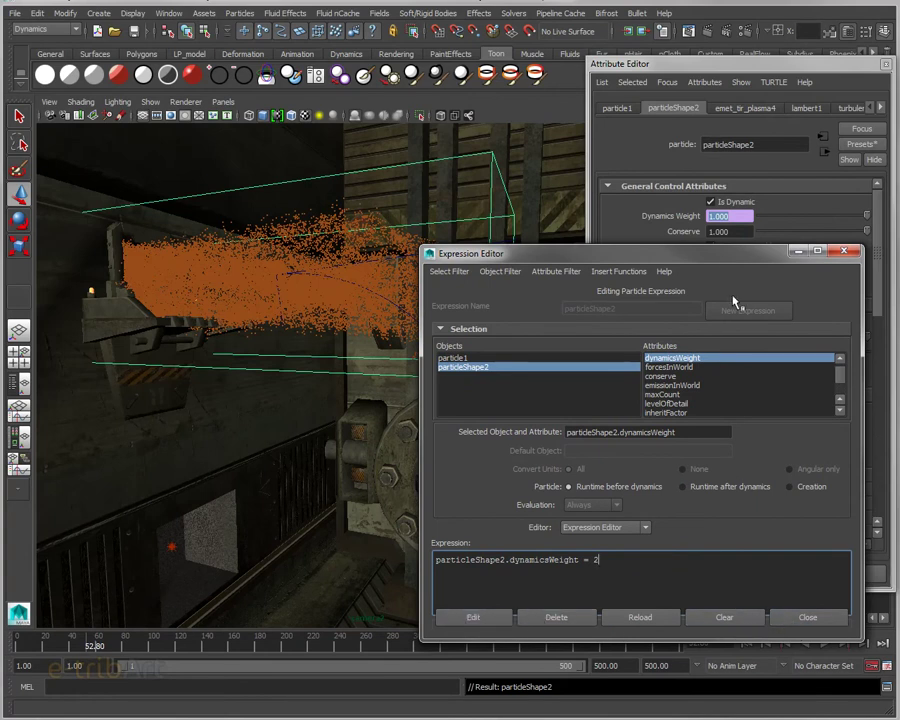
drag(505, 253, 513, 141)
click(748, 644)
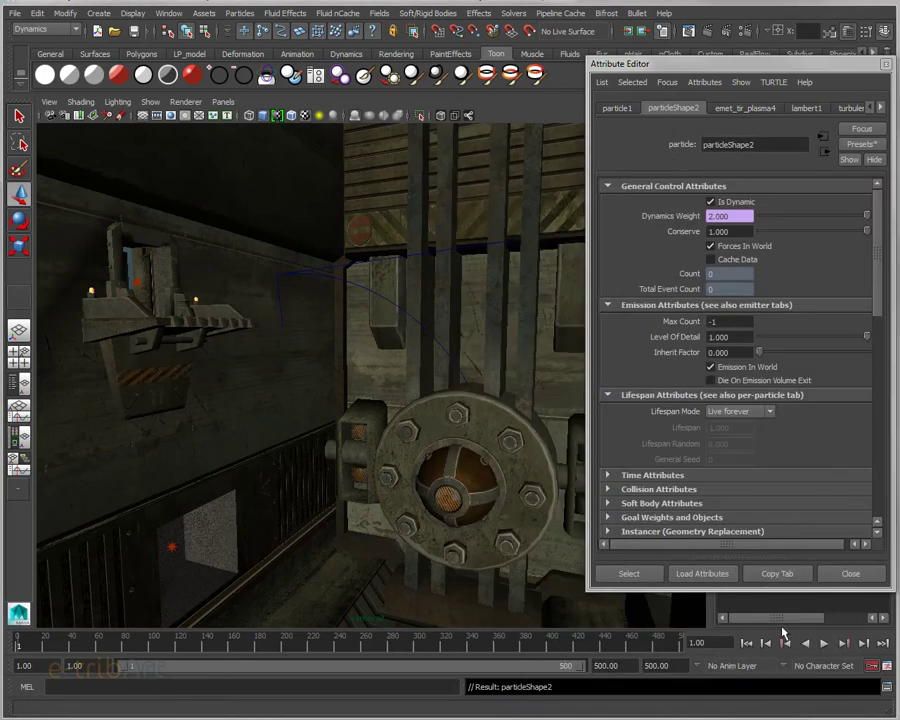
- Play the stream to about frame 238, orbiting around the gear to watch it, then rewind to frame 1
click(825, 644)
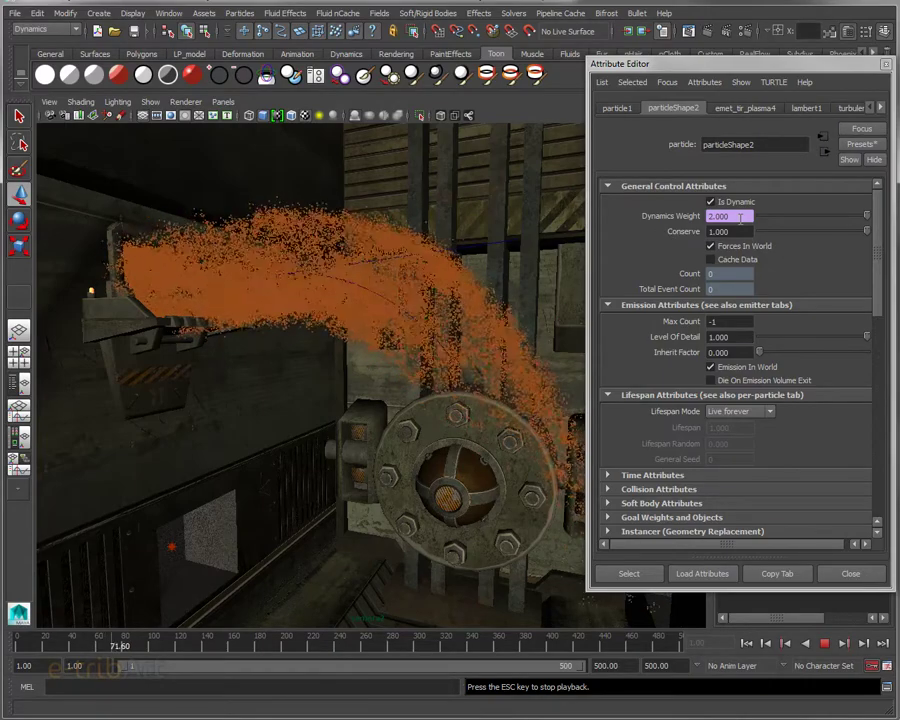
drag(725, 63, 708, 54)
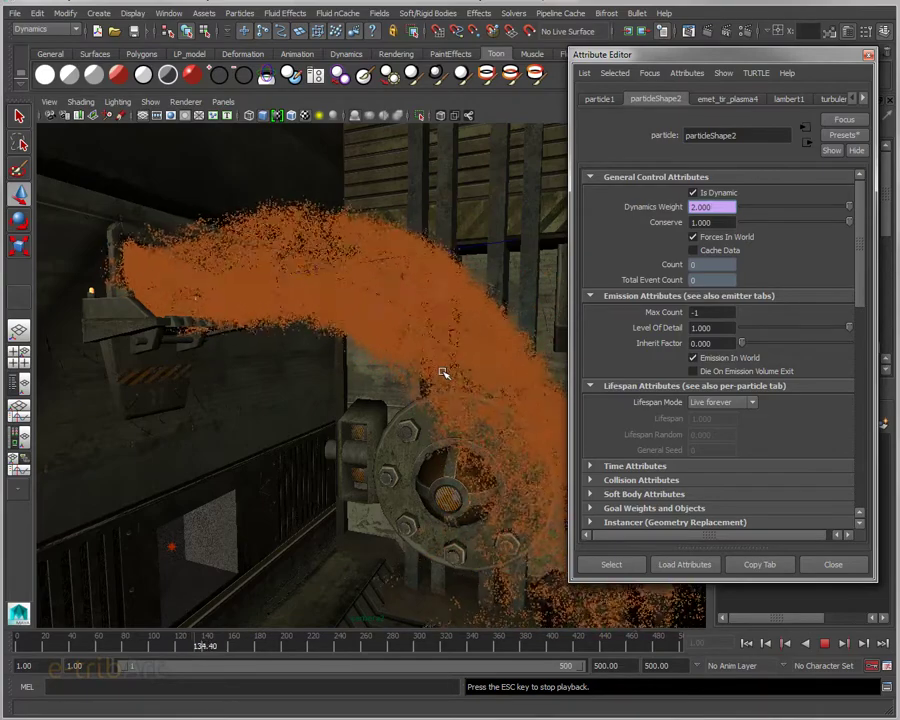
mouse_move(443, 373)
alt+mouse_down()
mouse_move(400, 384)
mouse_move(437, 379)
mouse_move(432, 420)
alt+mouse_up()
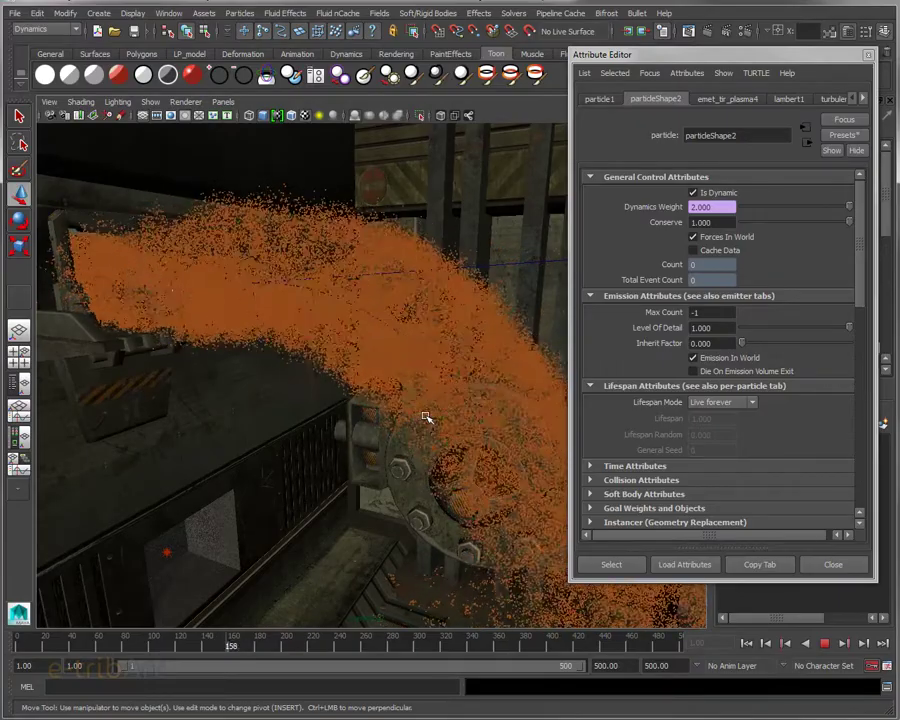
mouse_move(425, 417)
alt+mouse_down()
mouse_move(469, 354)
mouse_move(412, 362)
alt+mouse_up()
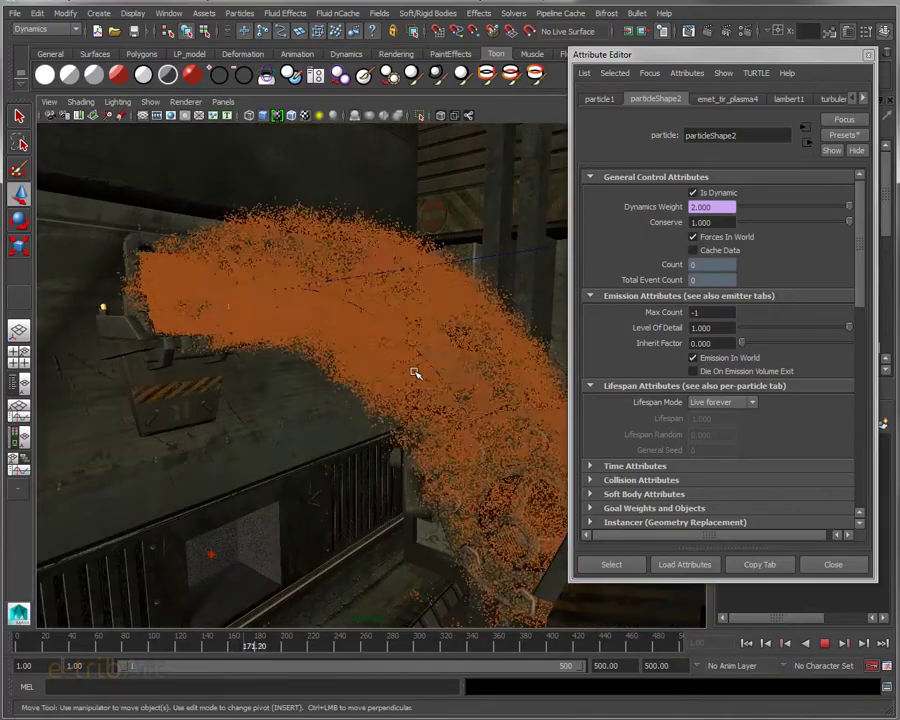
alt+drag(416, 388, 444, 382)
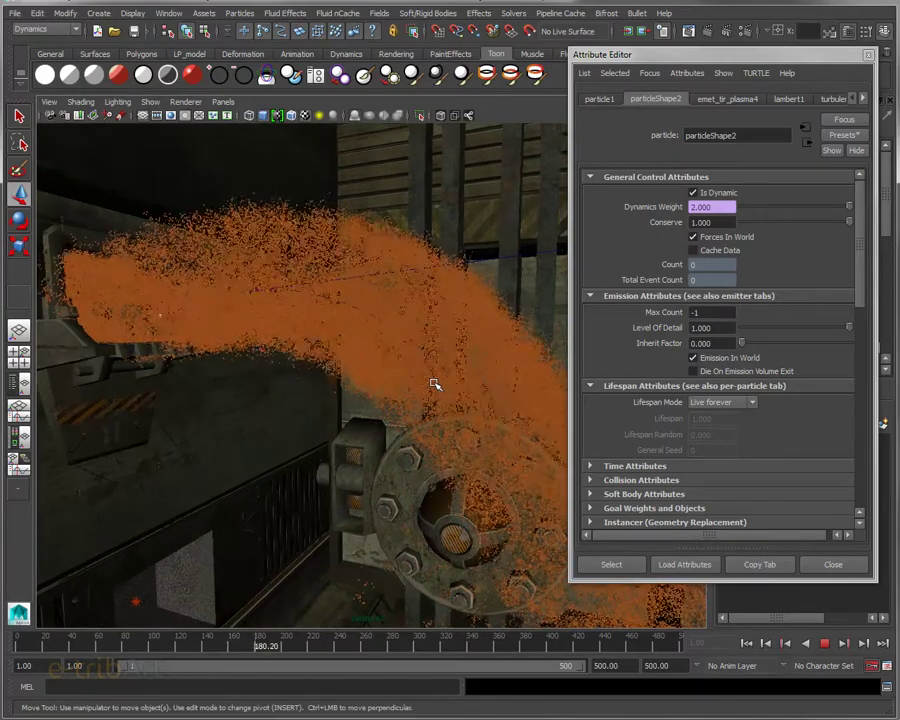
mouse_move(434, 396)
alt+mouse_down()
mouse_move(442, 411)
mouse_move(466, 396)
mouse_move(414, 400)
alt+mouse_up()
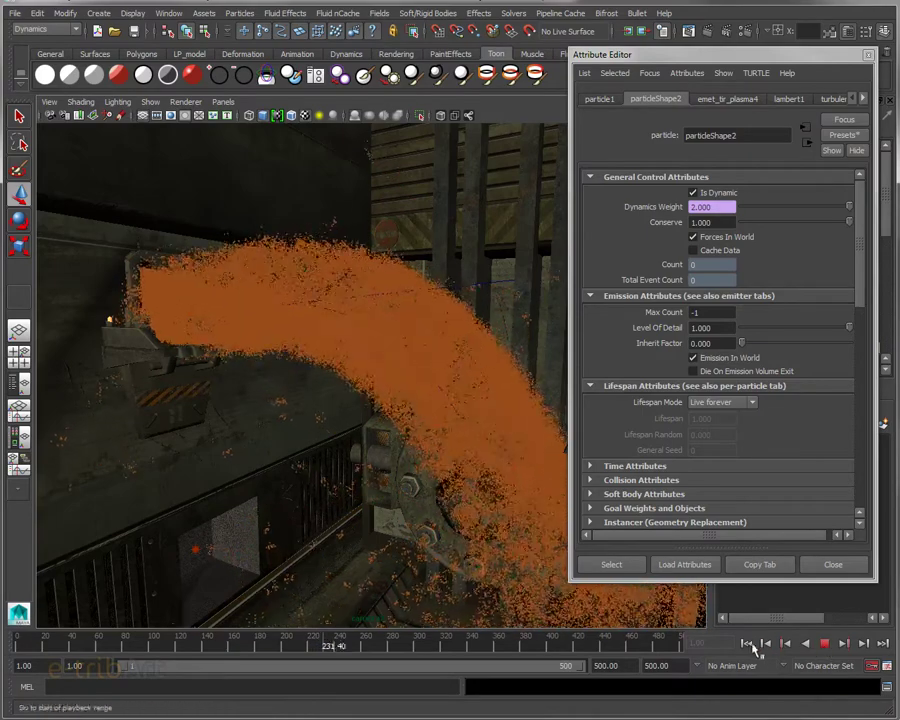
mouse_move(458, 470)
alt+mouse_down()
mouse_move(472, 464)
mouse_move(456, 464)
alt+mouse_up()
click(825, 648)
click(746, 643)
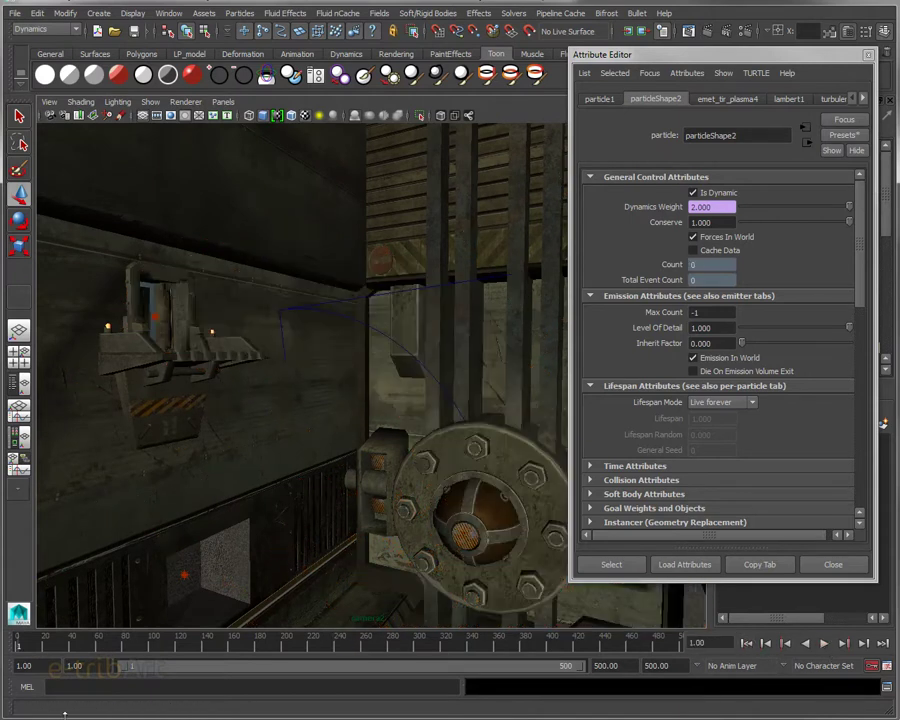